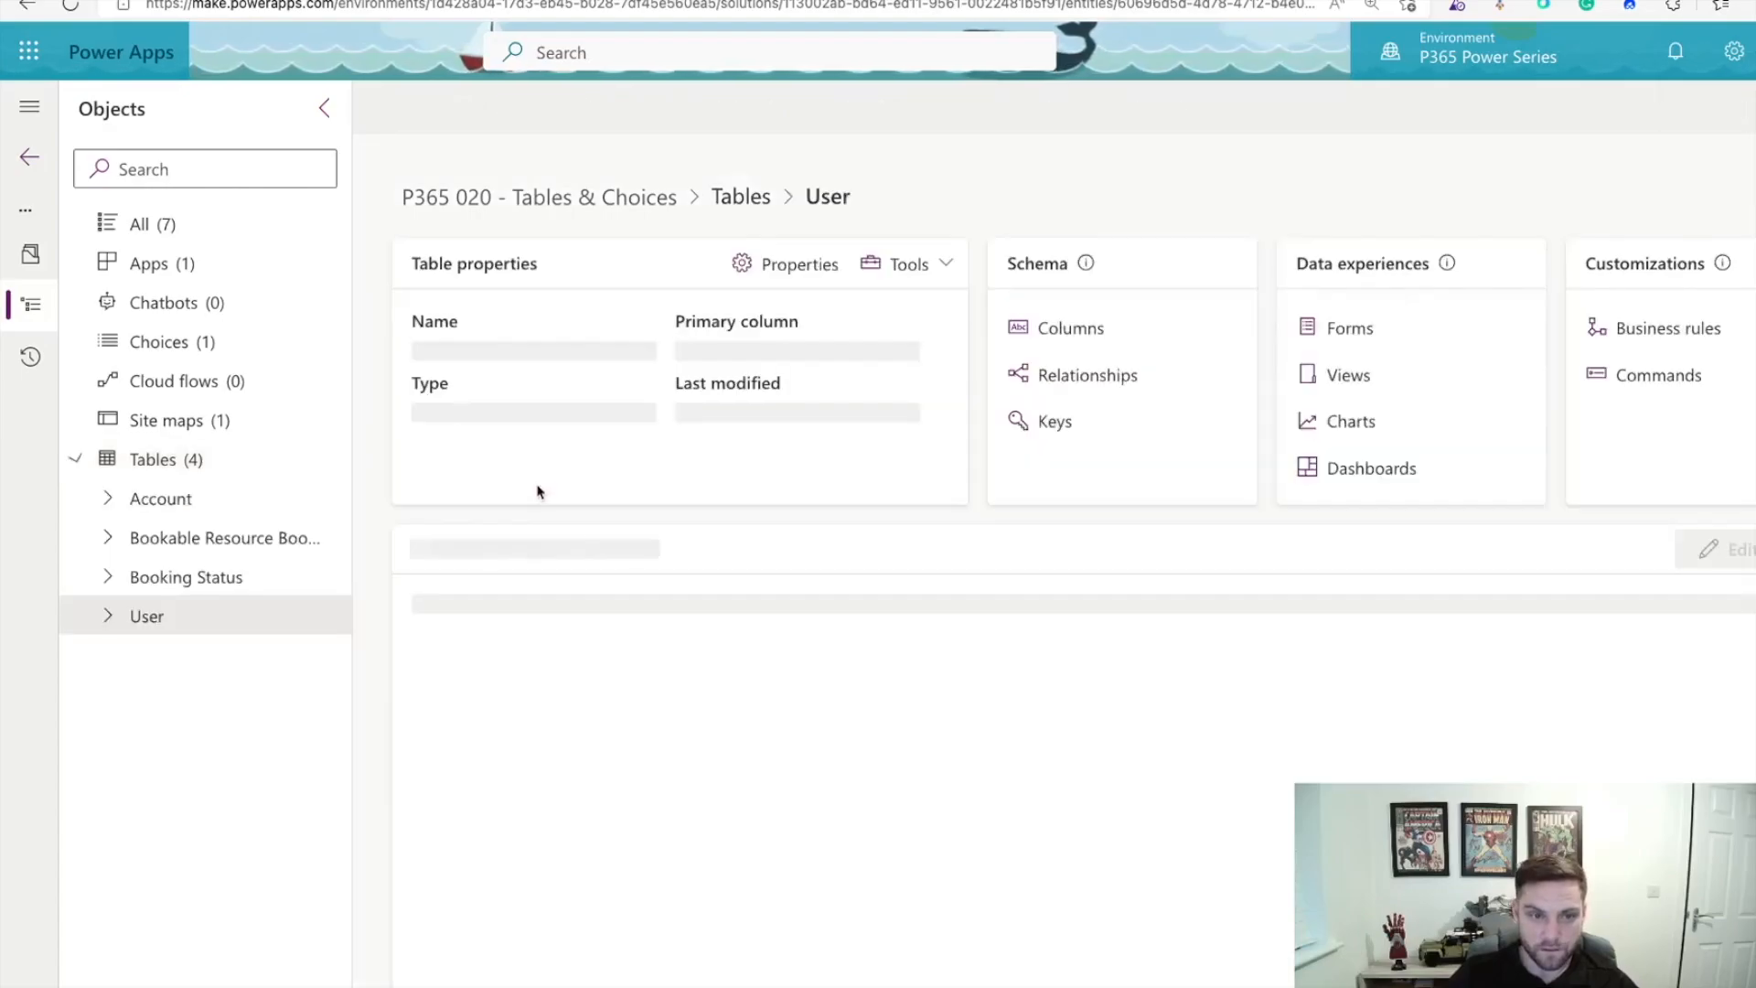
Step: Define a new User column 'Salary', described 'Salary of User', Currency type, Business recommended requirement
left_click(1089, 332)
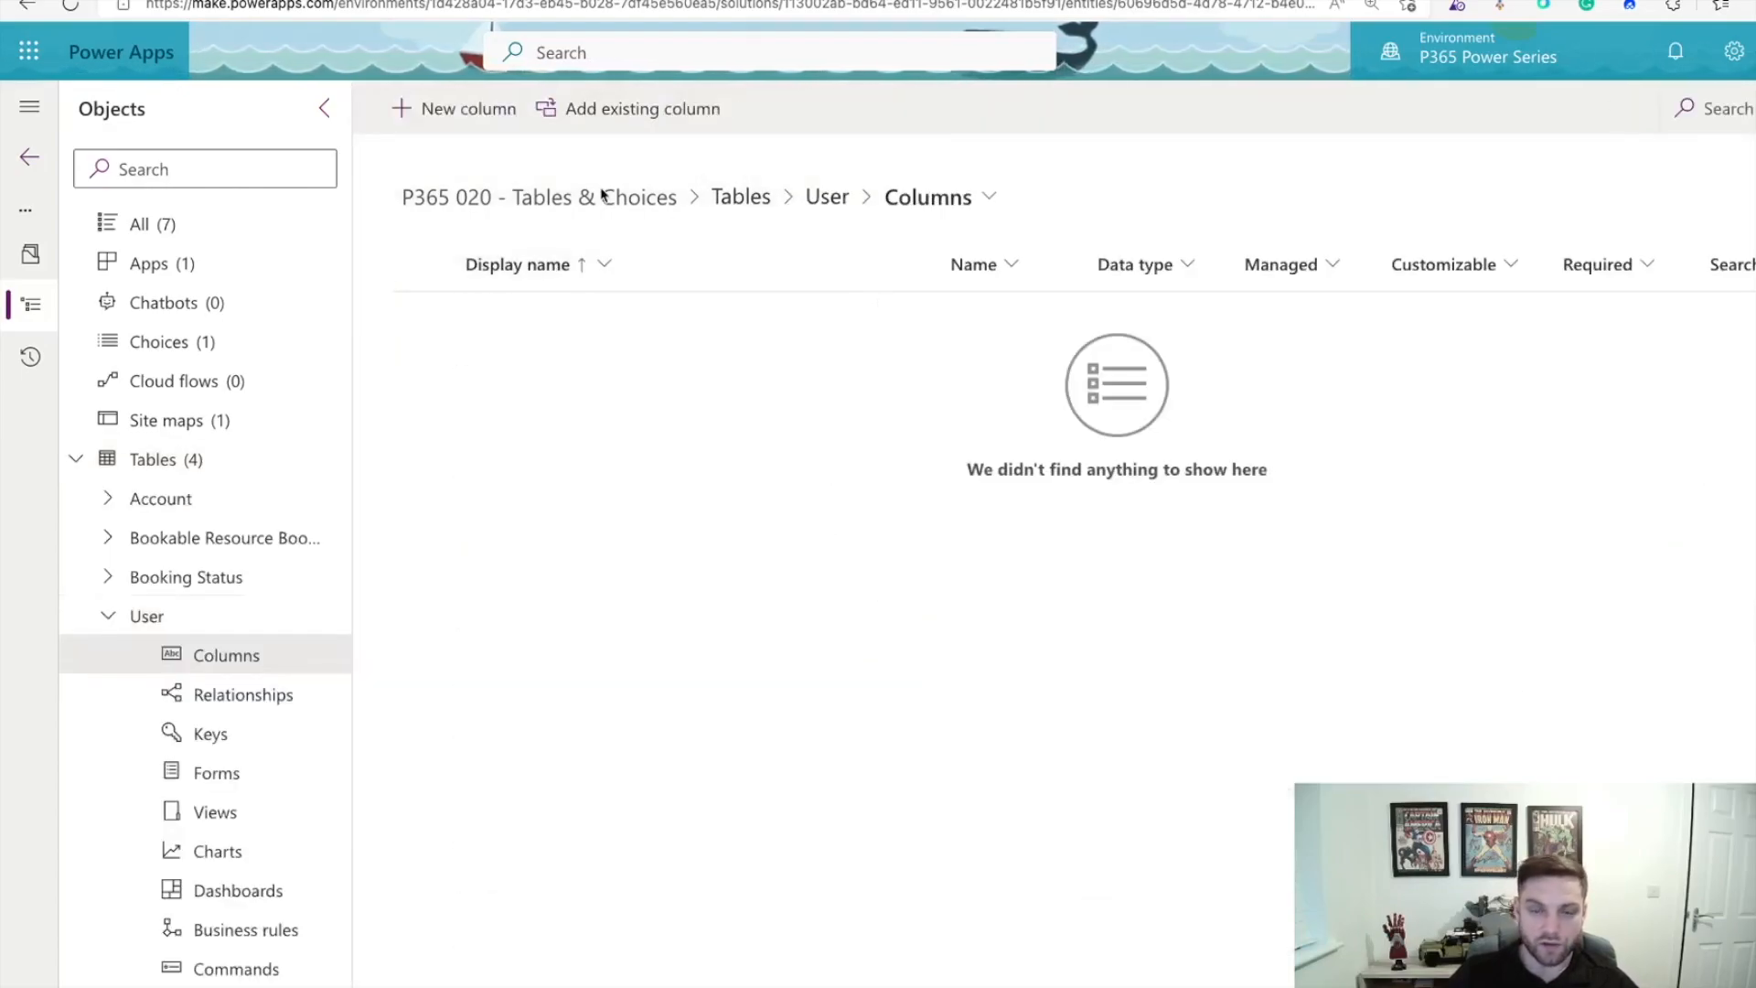
left_click(483, 124)
type("Salary")
left_click(1341, 329)
type("Salary of User")
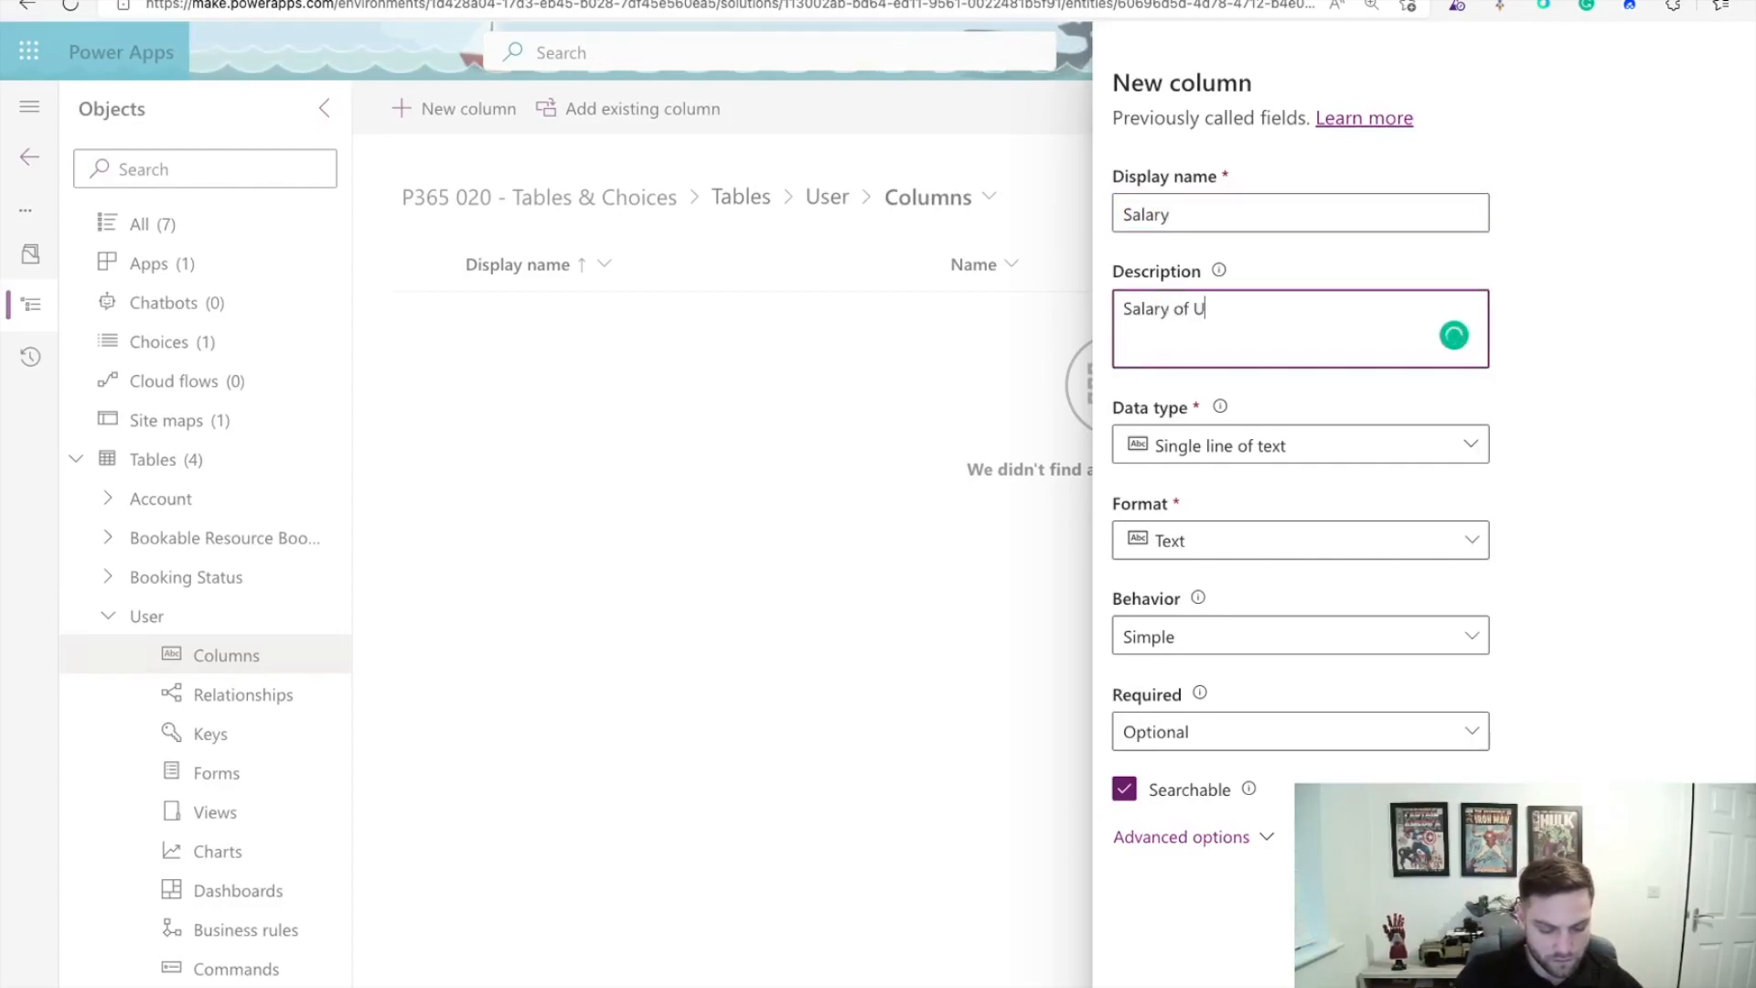
left_click(1463, 445)
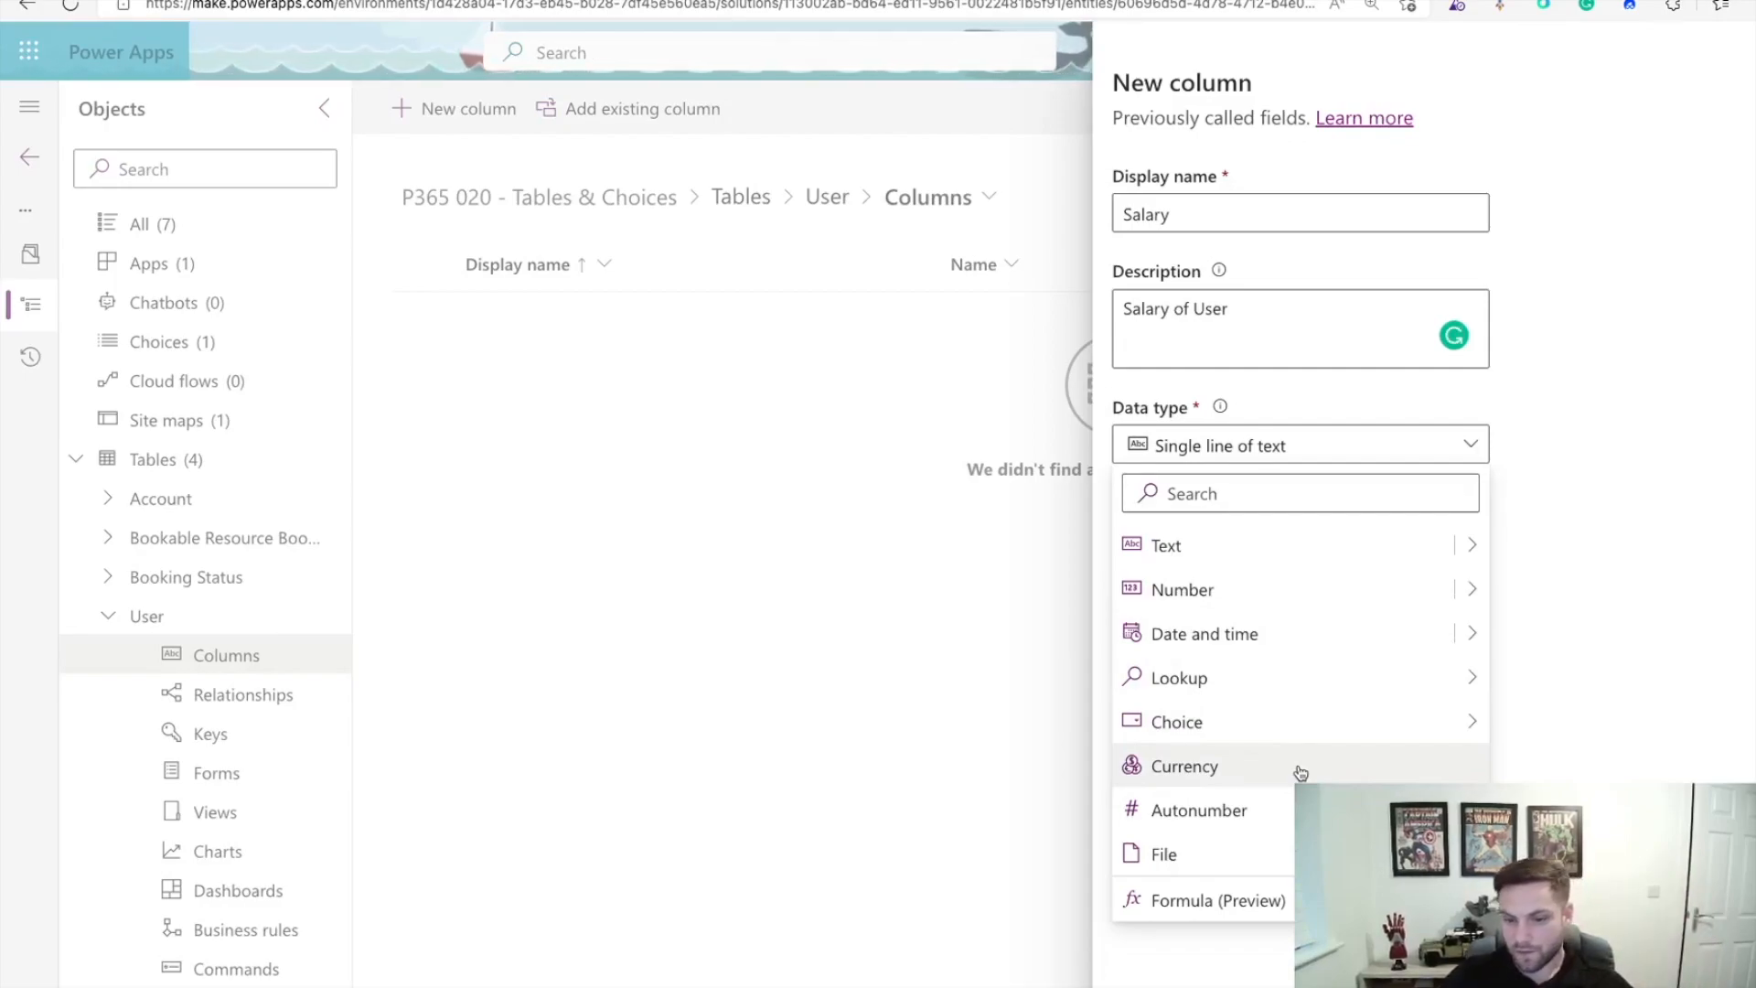
left_click(1300, 773)
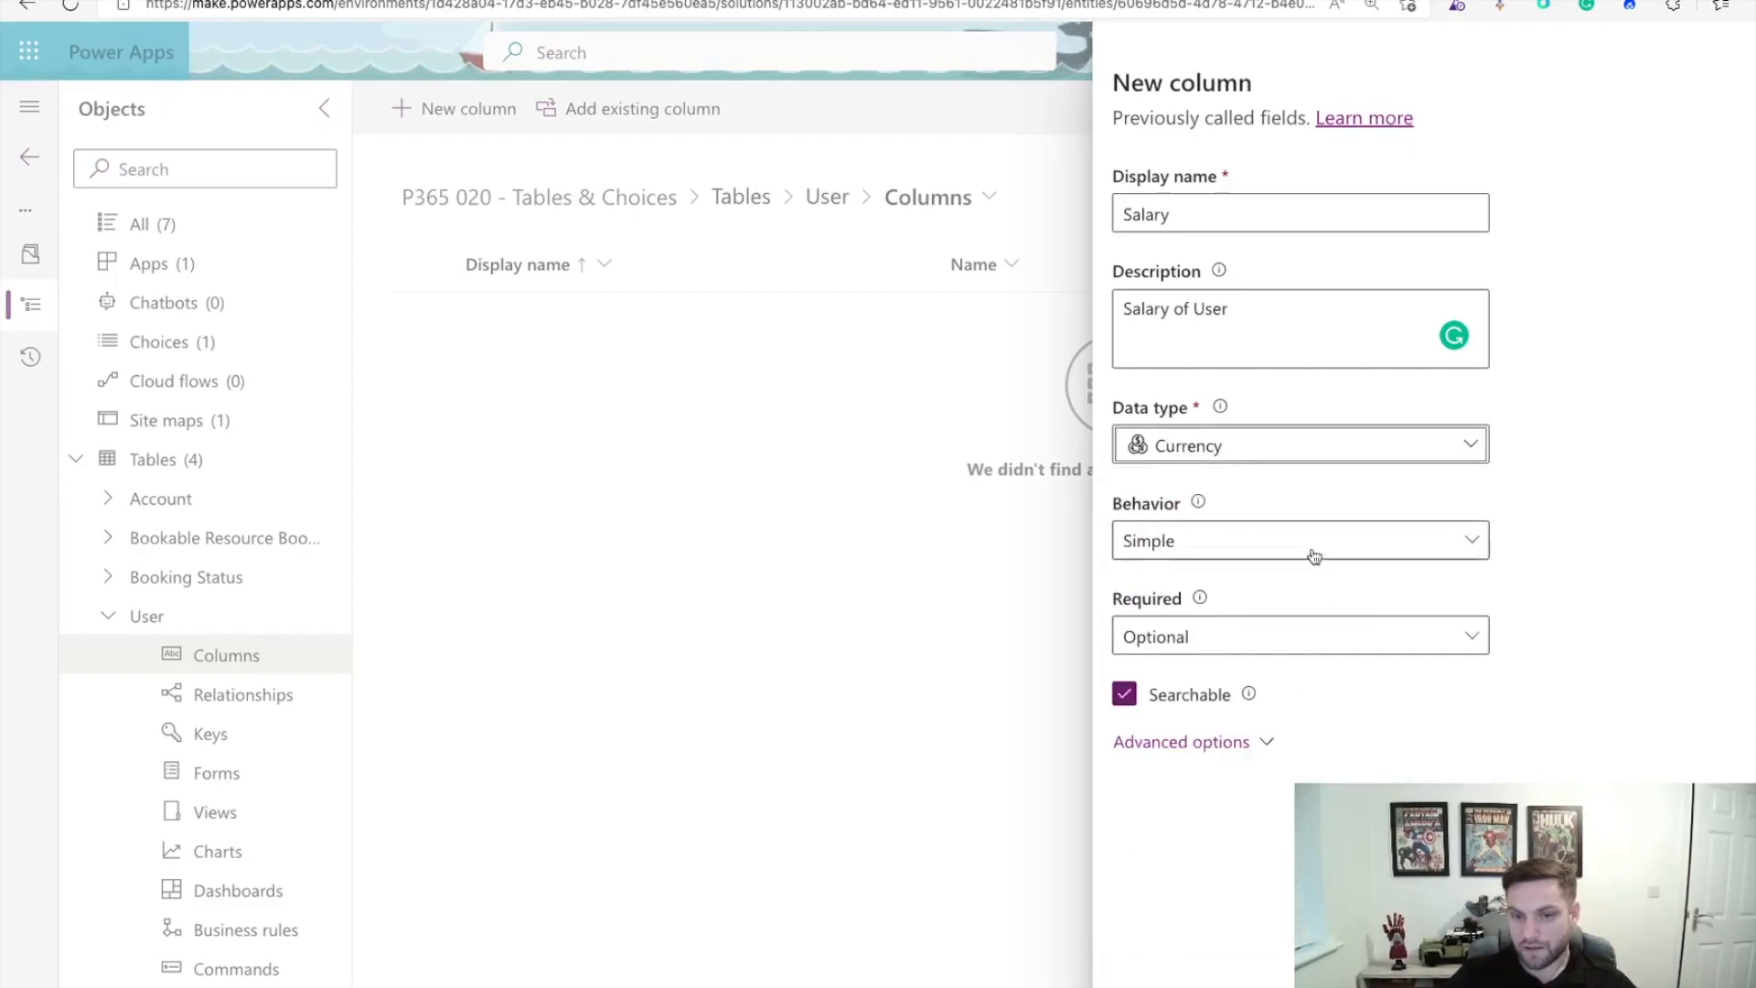
left_click(1306, 650)
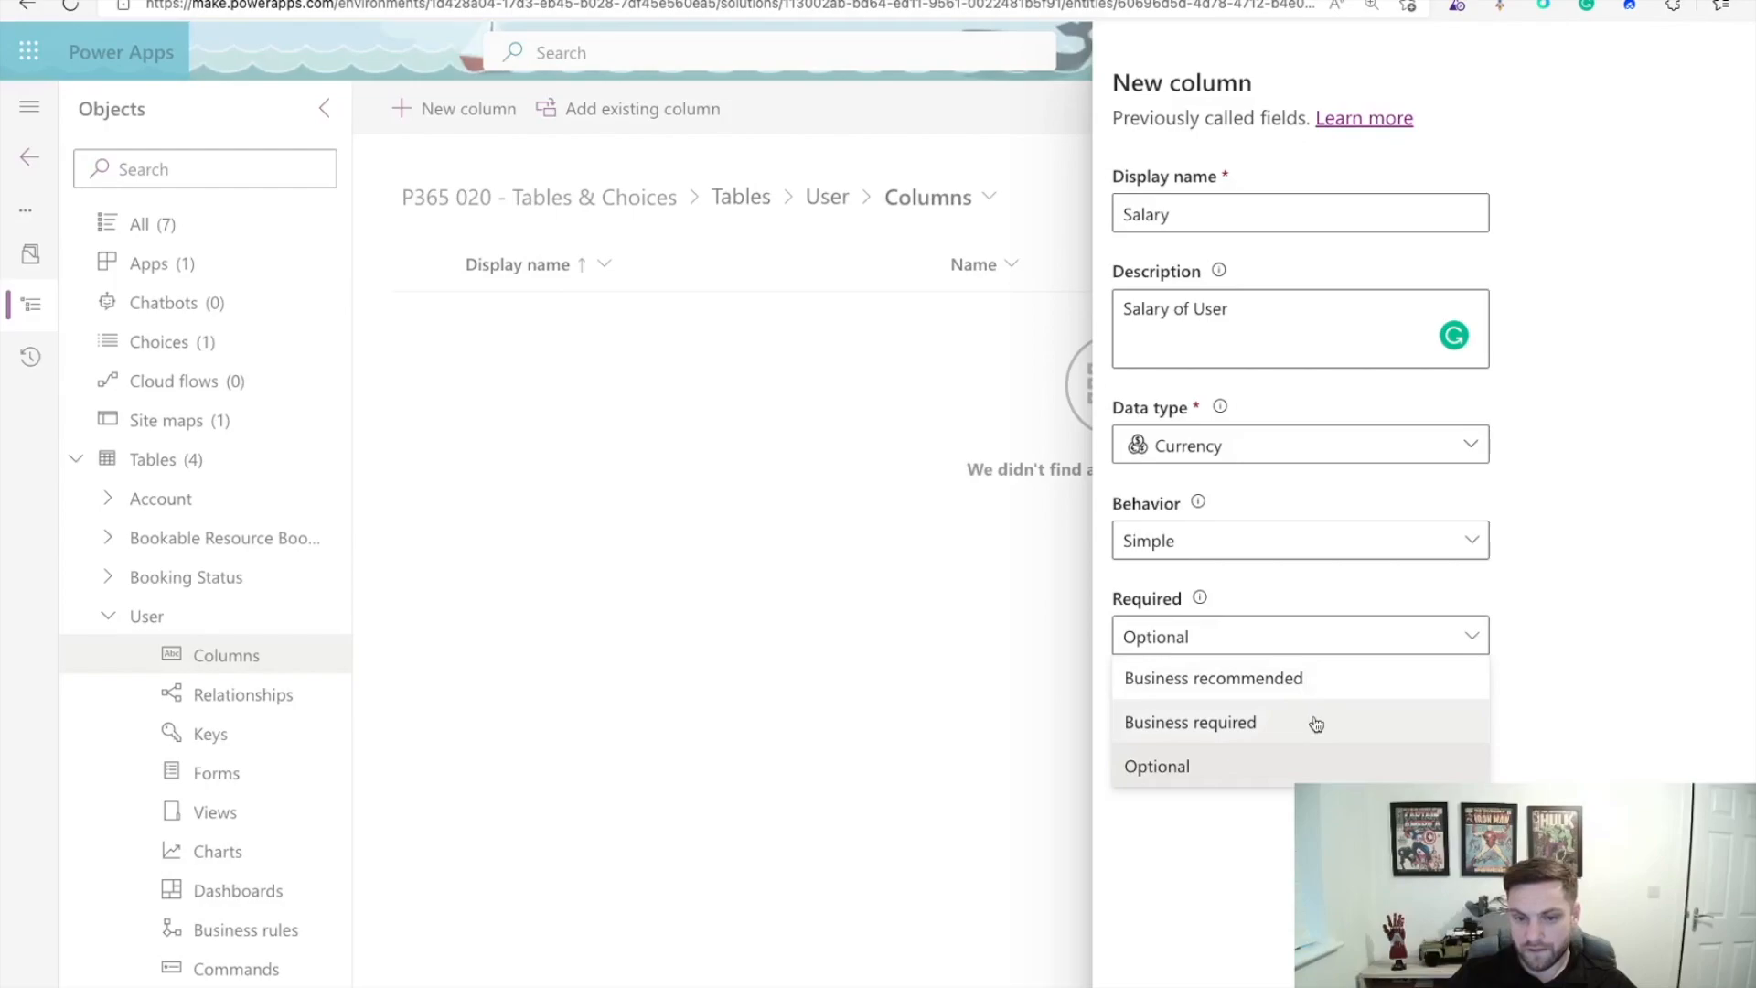
left_click(1330, 689)
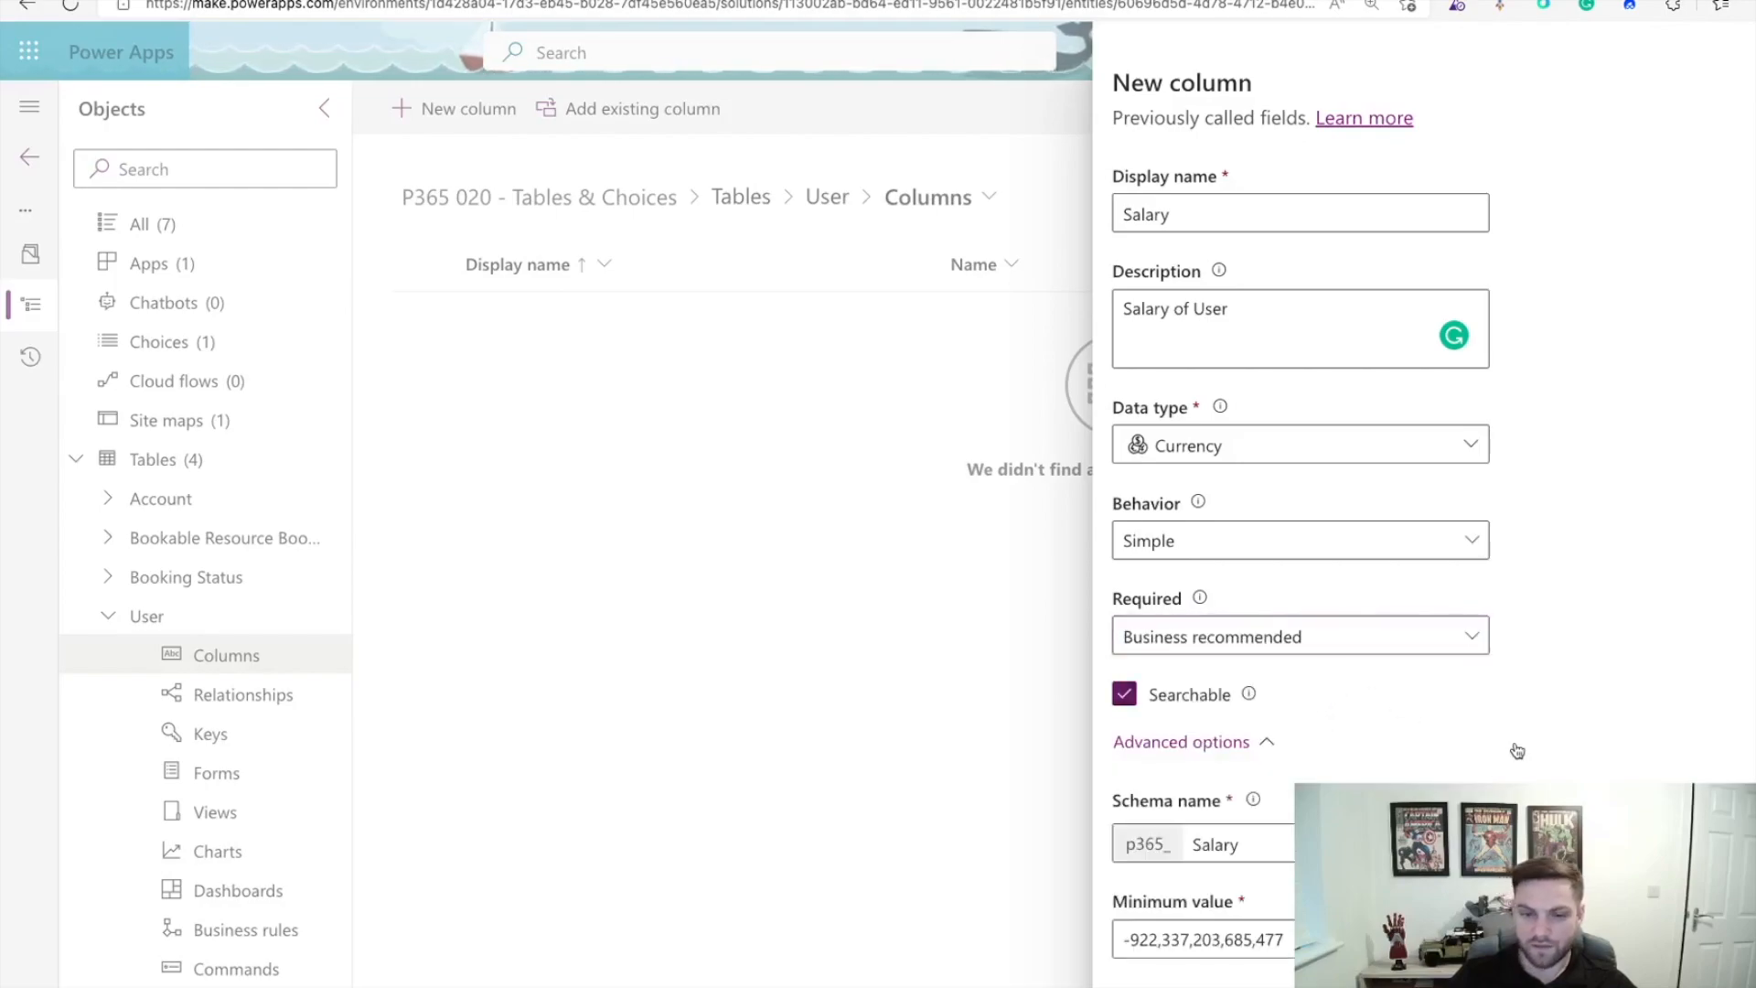
Step: Give Salary a minimum value of 0, keep Currency precision, enable column security, and save
scroll(1587, 693, "down", 3)
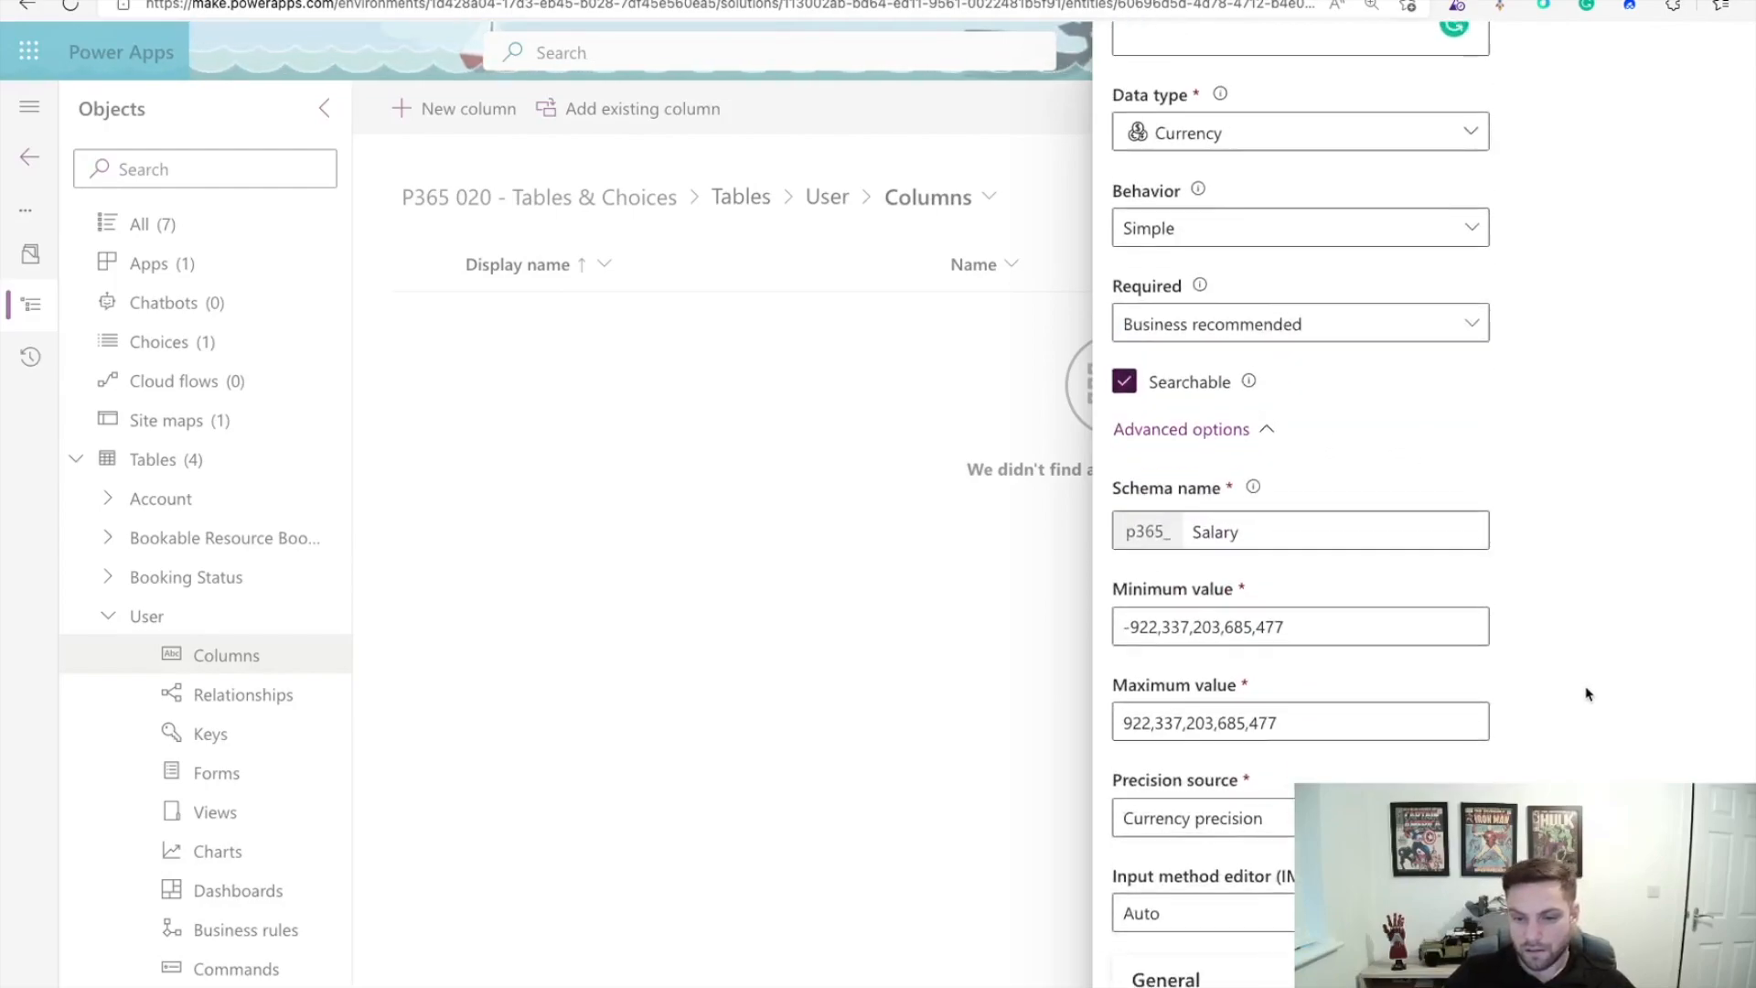
left_click_drag(1306, 599, 1075, 604)
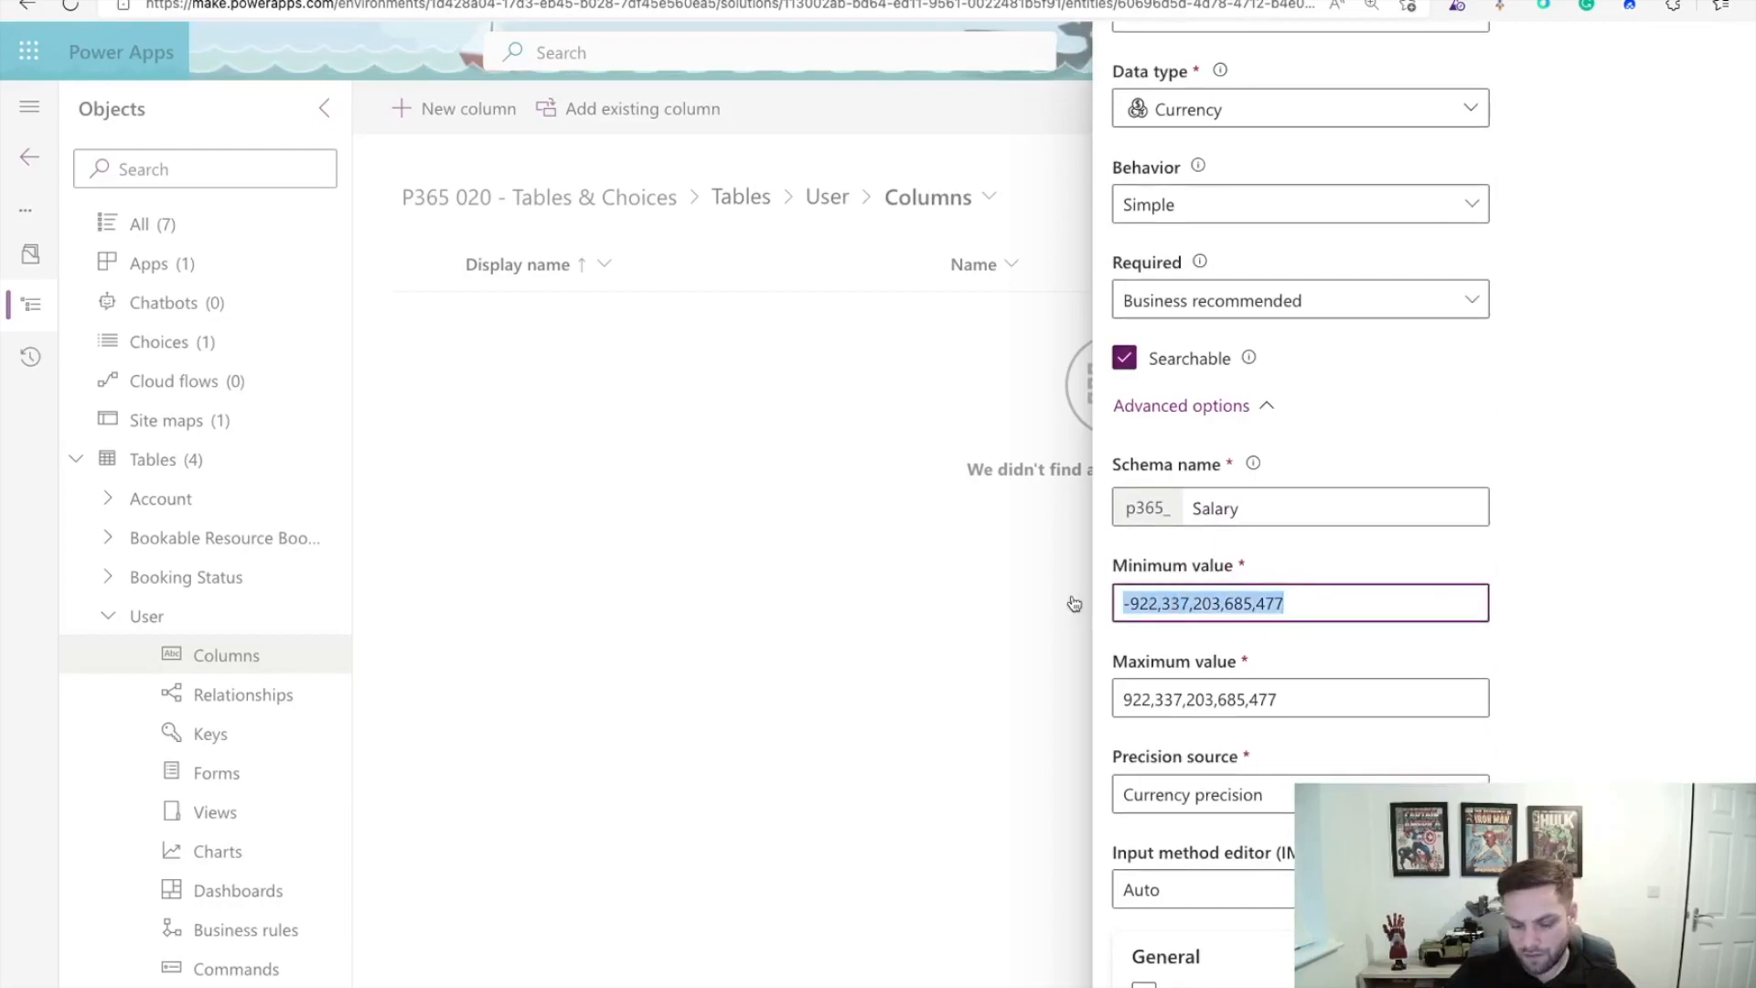
type("0")
left_click(1693, 635)
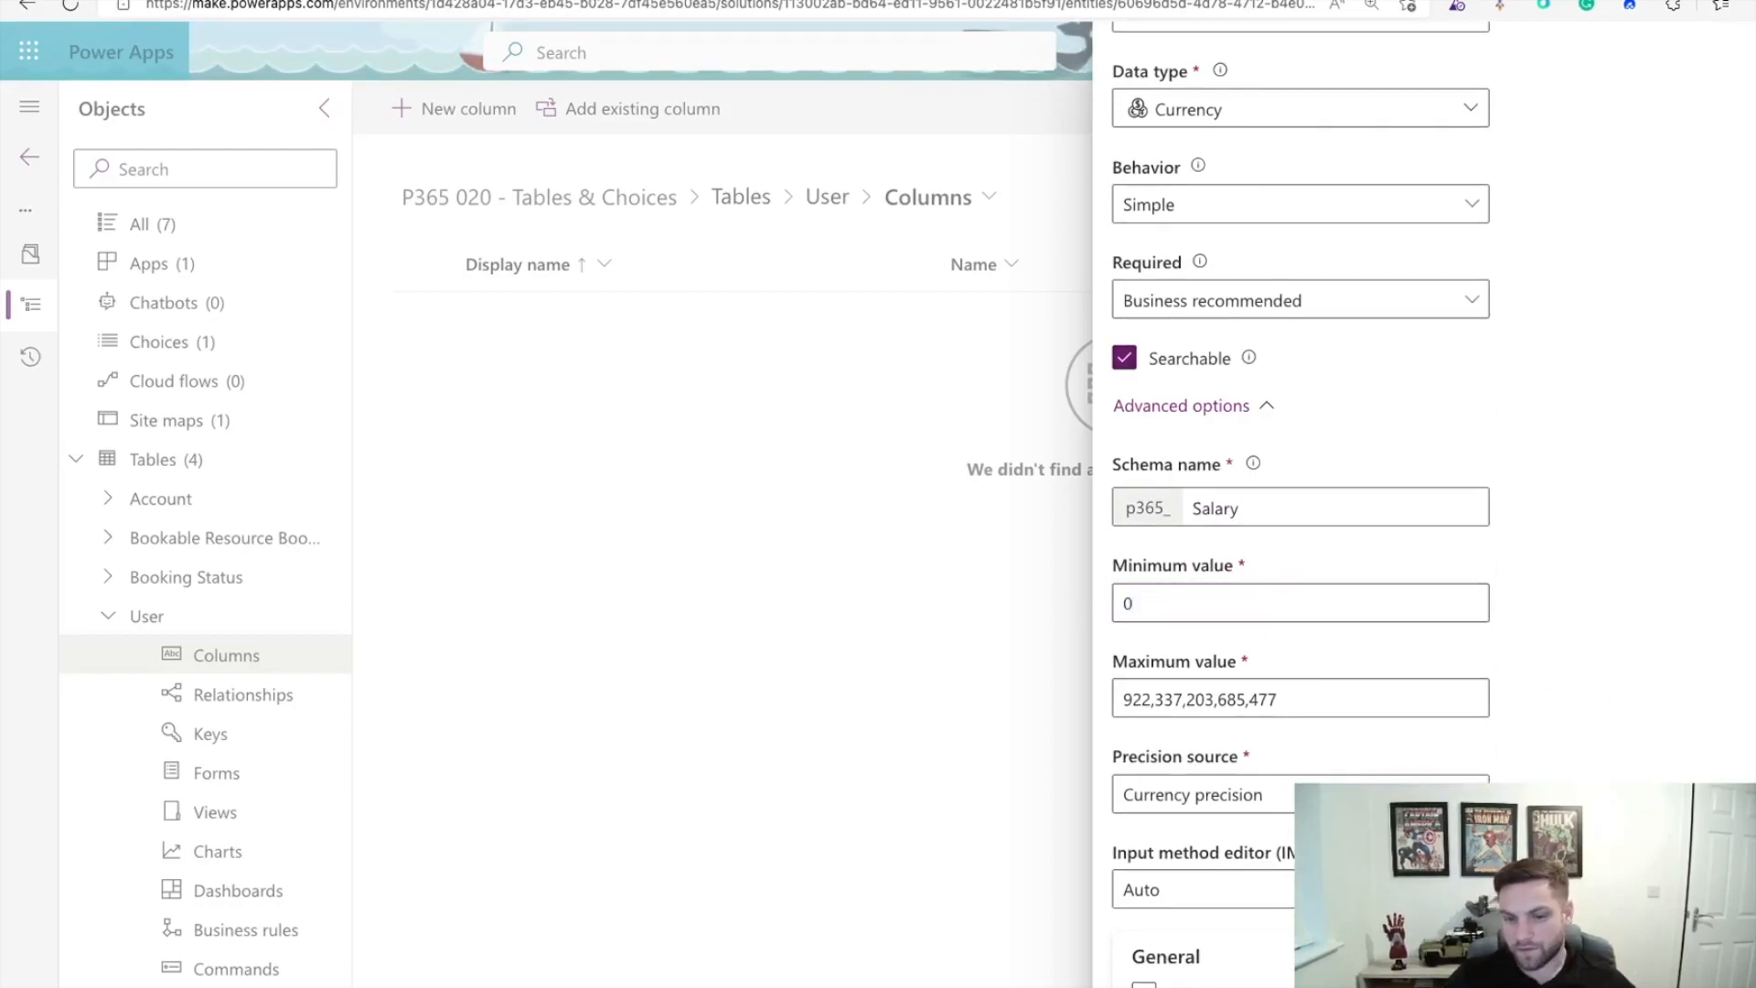
scroll(1724, 720, "down", 2)
left_click(1463, 631)
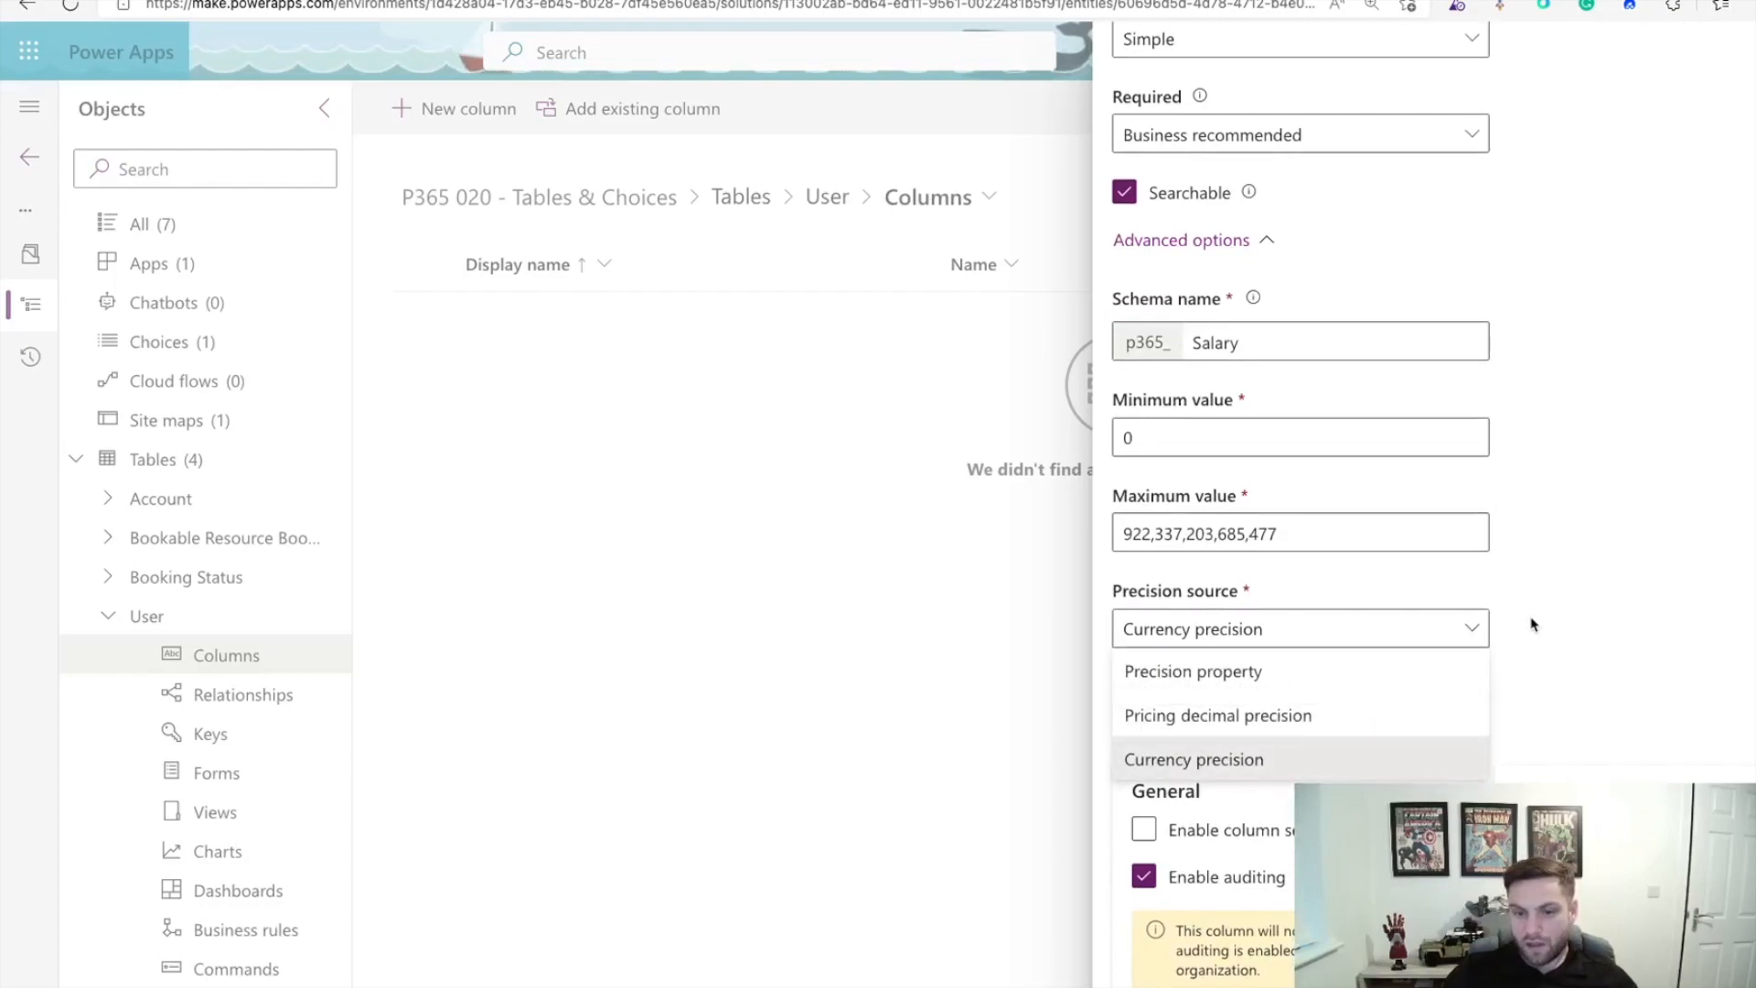
left_click(1610, 649)
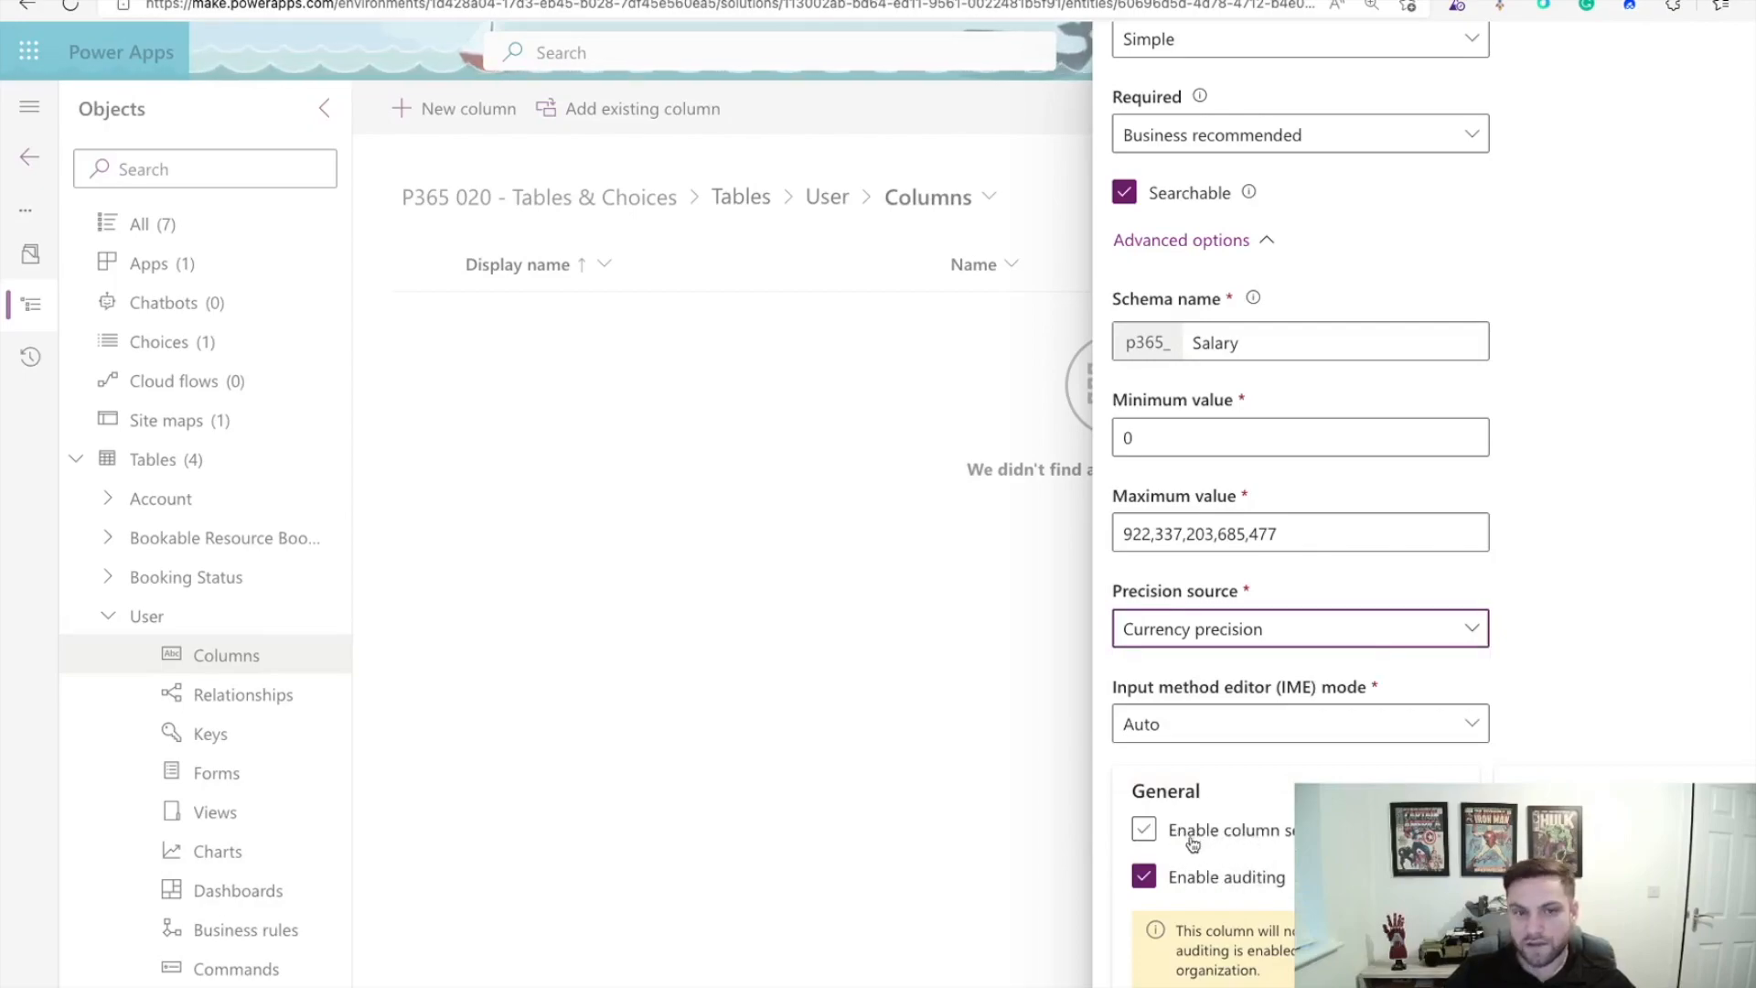
left_click(1144, 832)
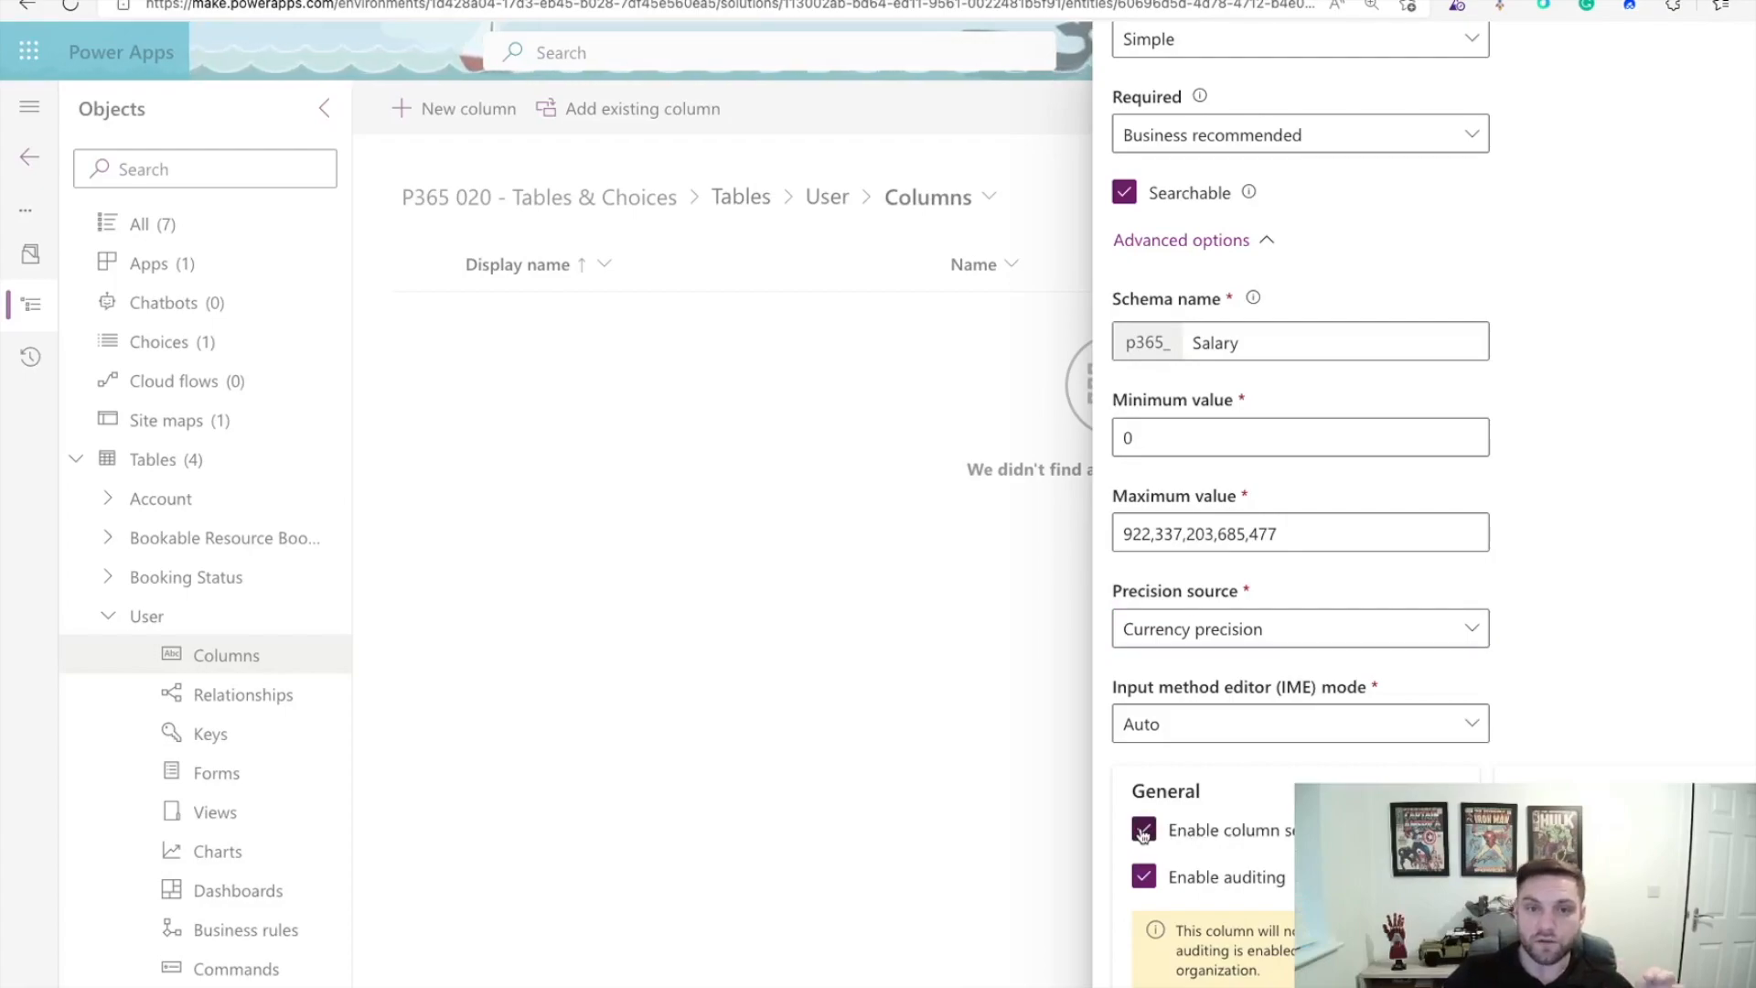
left_click(1174, 984)
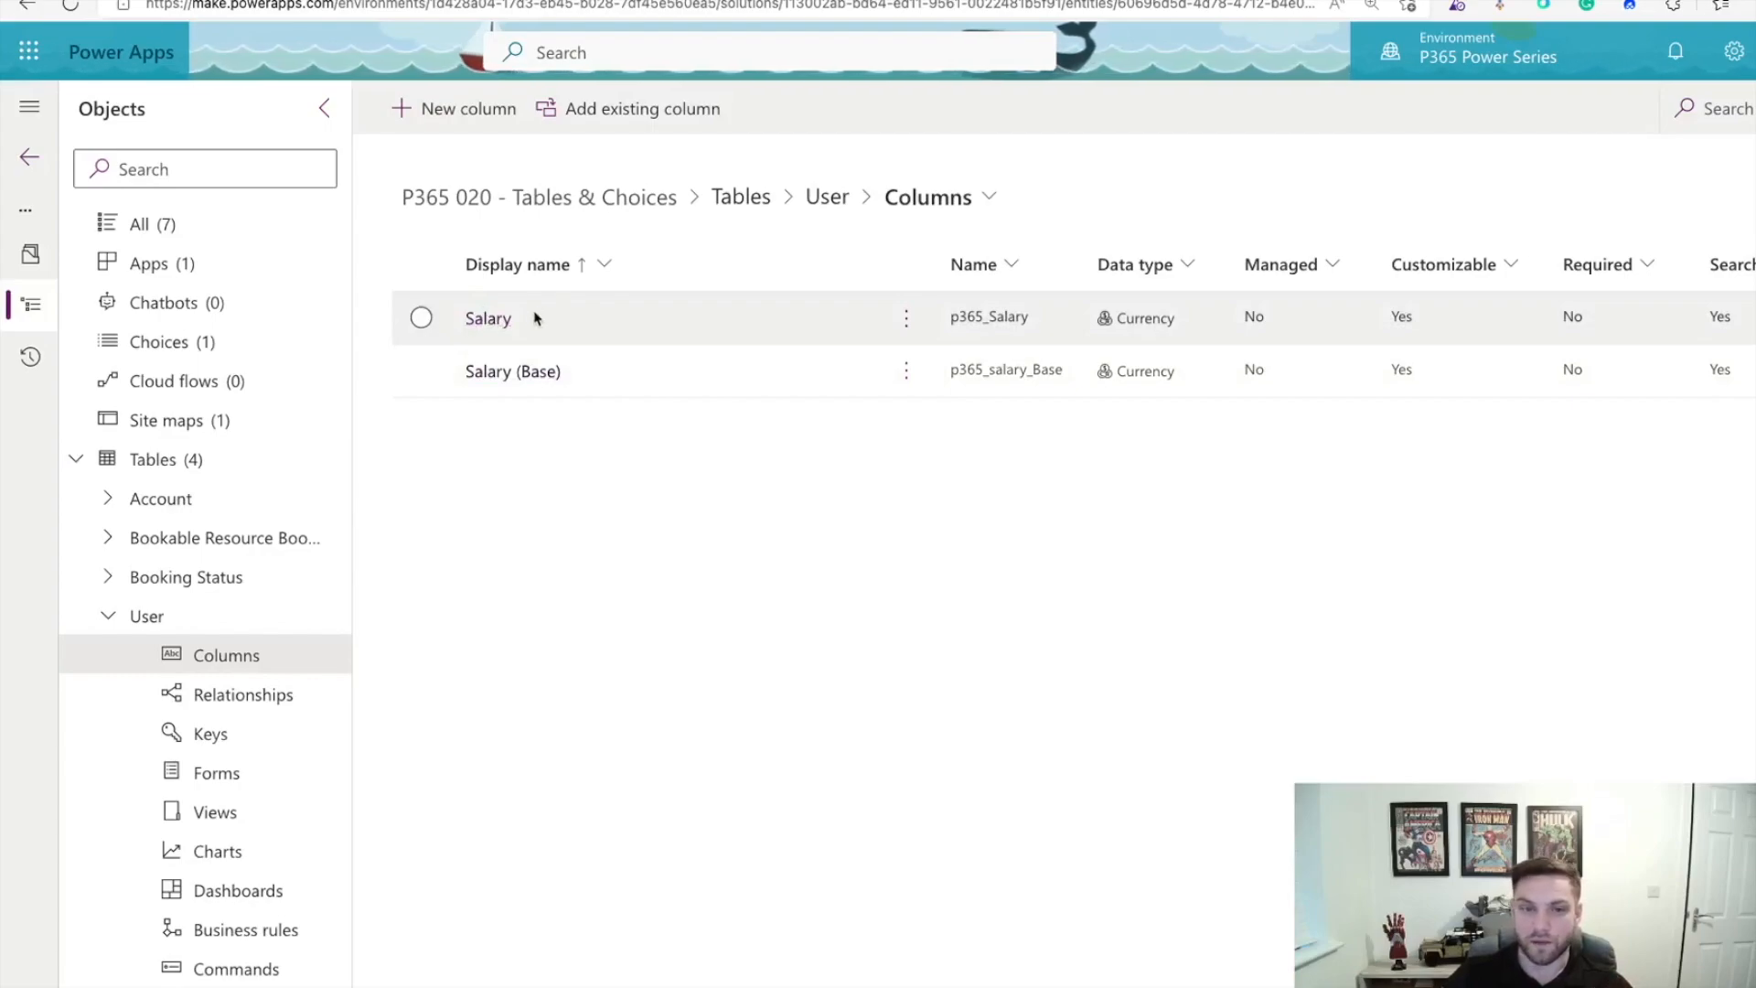
Step: Open the User - Power Series form from the User table's forms
left_click(987, 197)
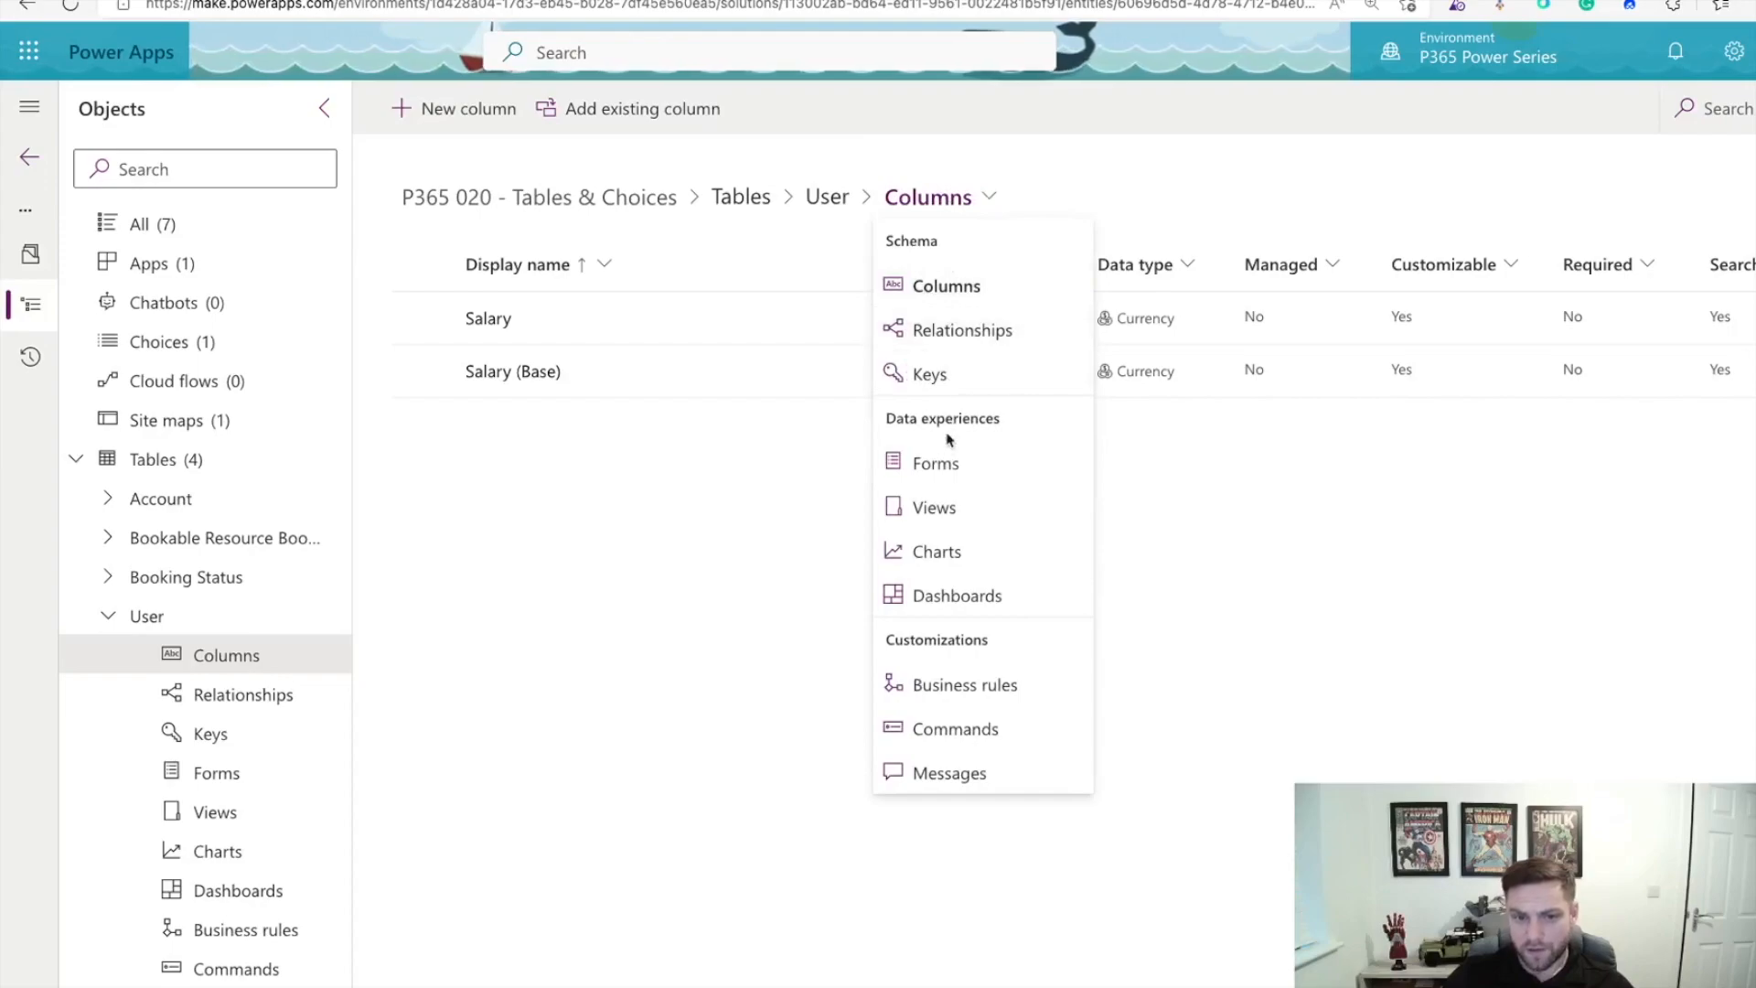
left_click(952, 464)
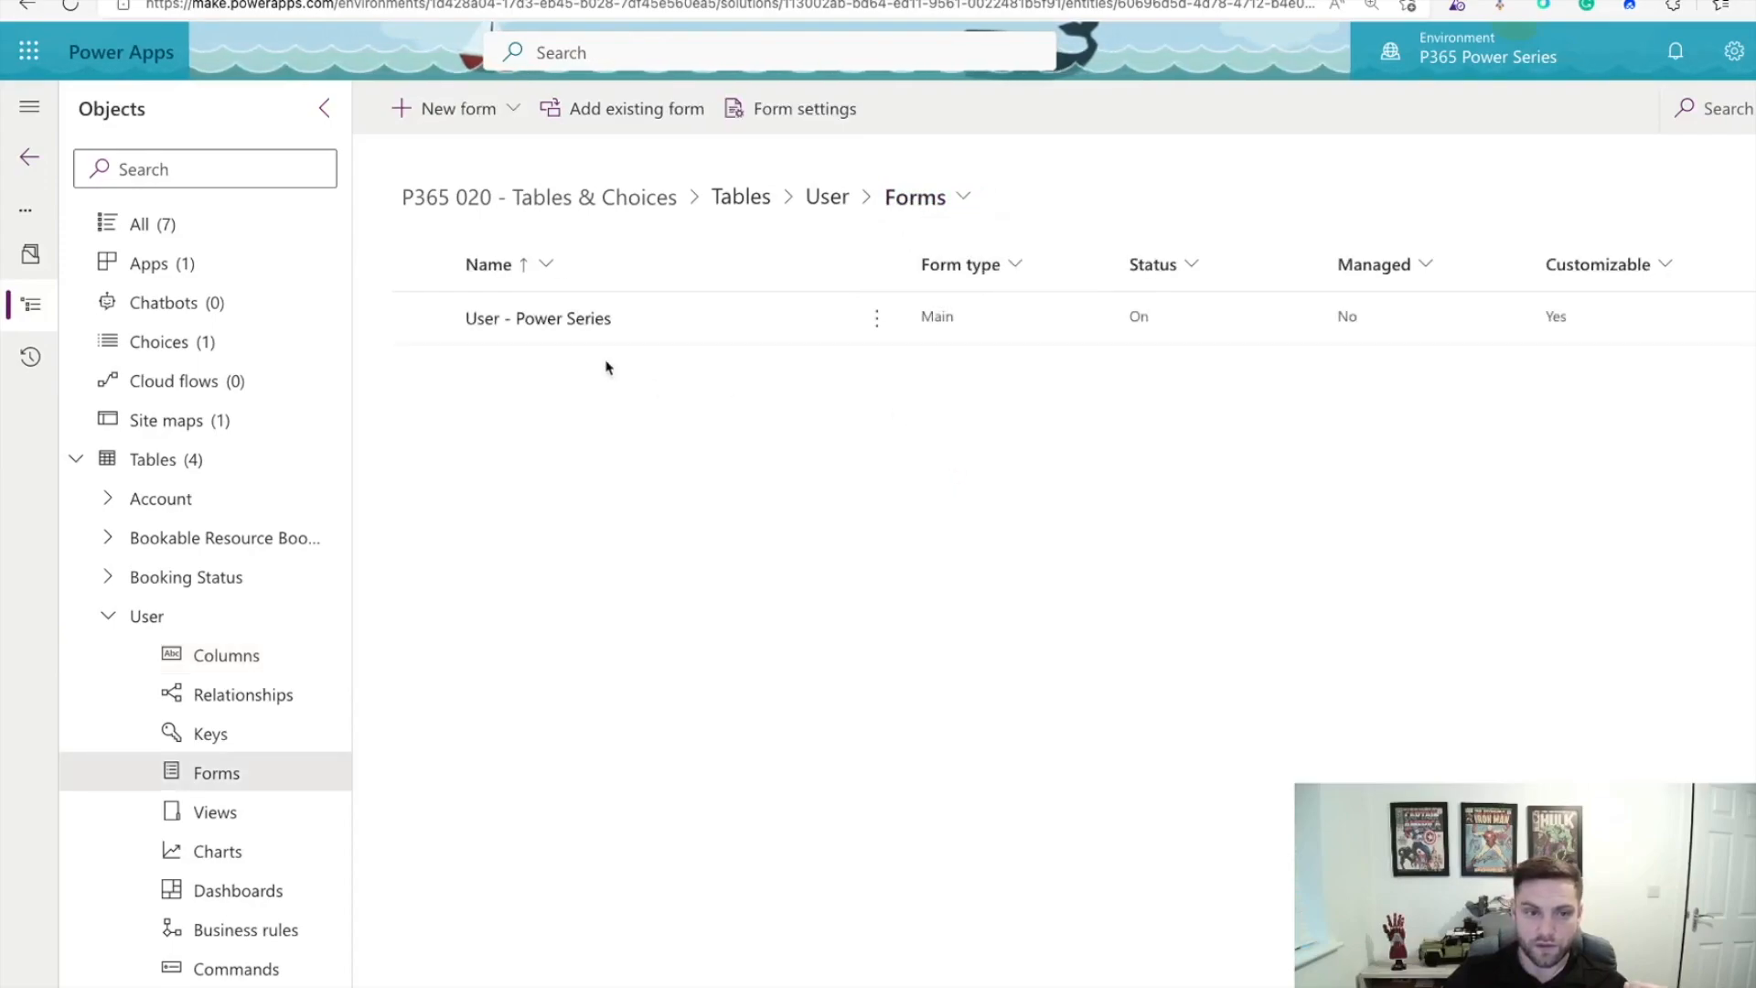
left_click(559, 320)
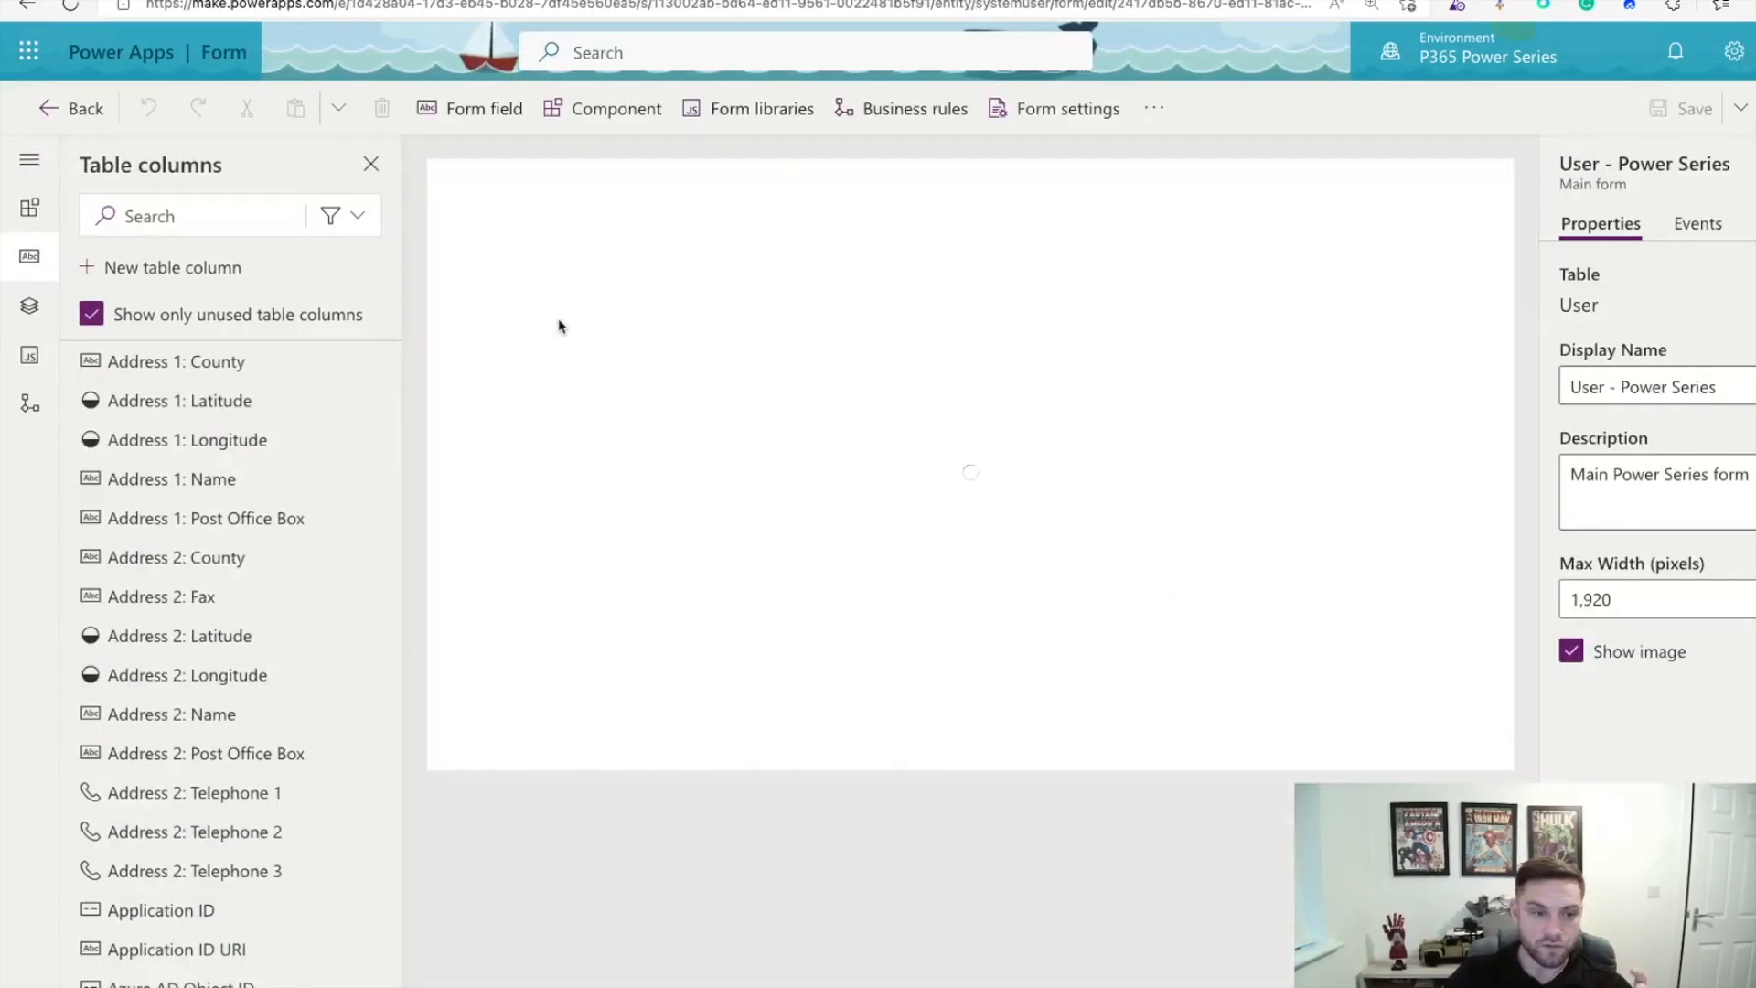
Step: Place the Salary column in the User Information section and save the form
left_click(235, 216)
type("sal")
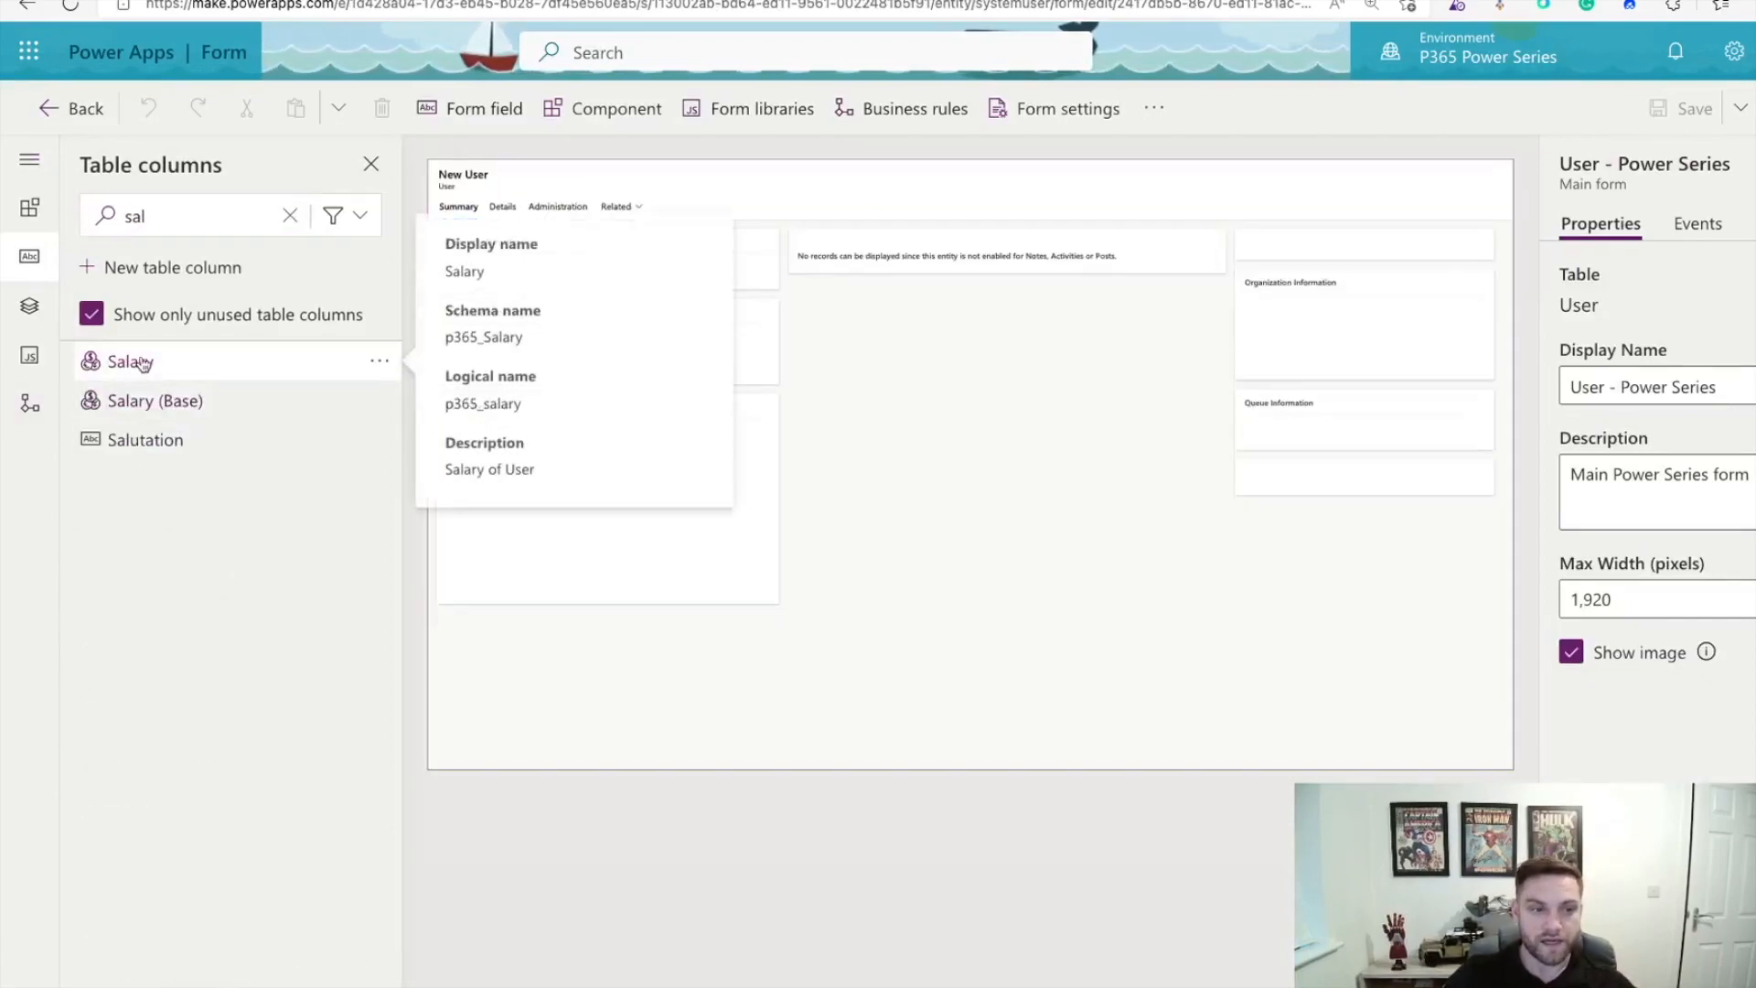
mouse_move(124, 359)
left_click_drag(124, 360, 593, 629)
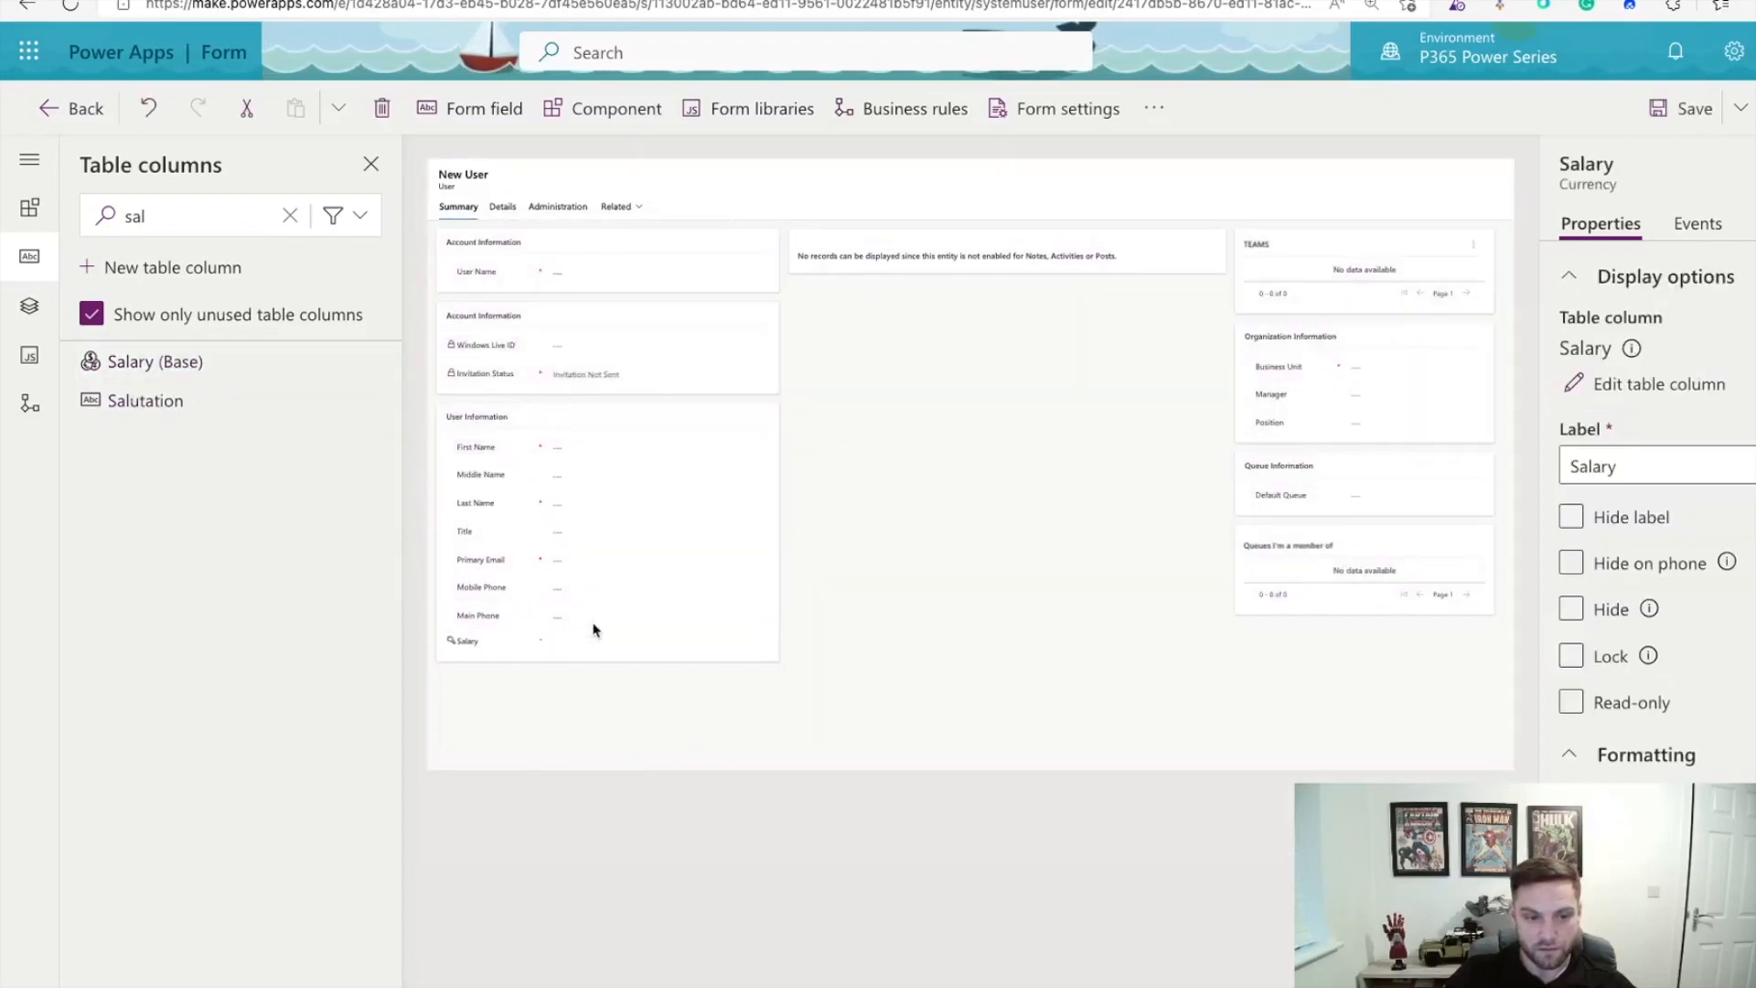
left_click(1670, 120)
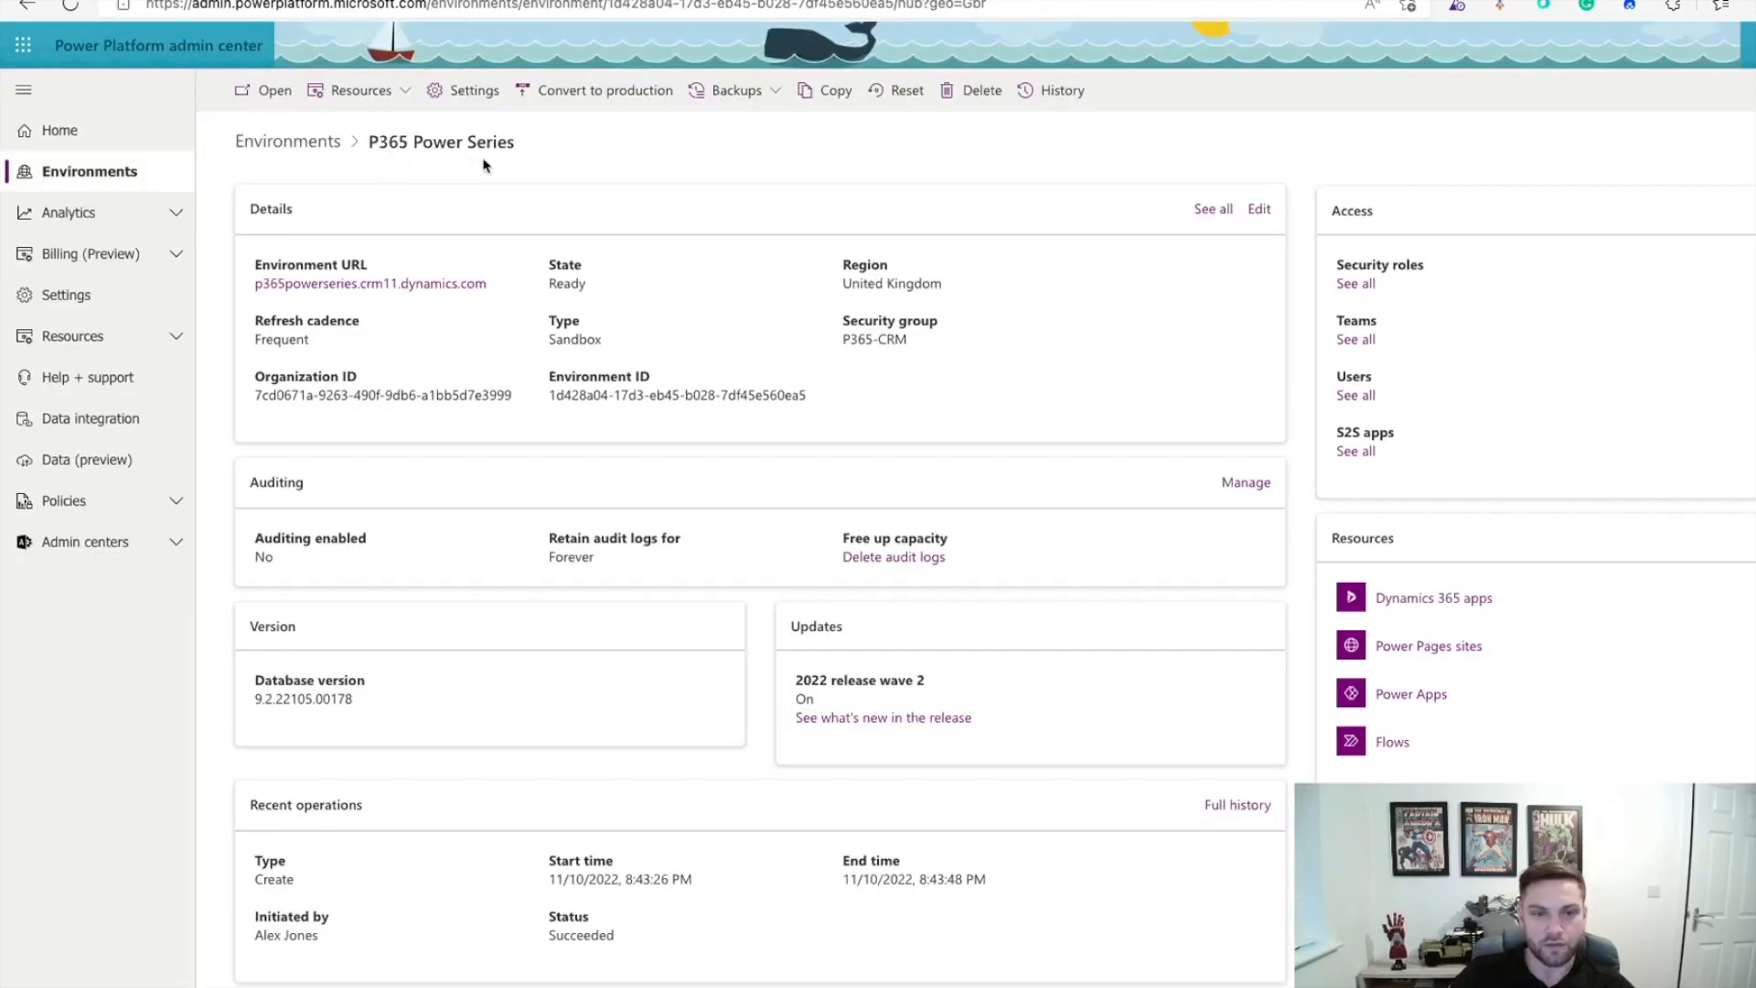
Step: Go to the environment's Settings > Users + permissions > Teams page
left_click(464, 93)
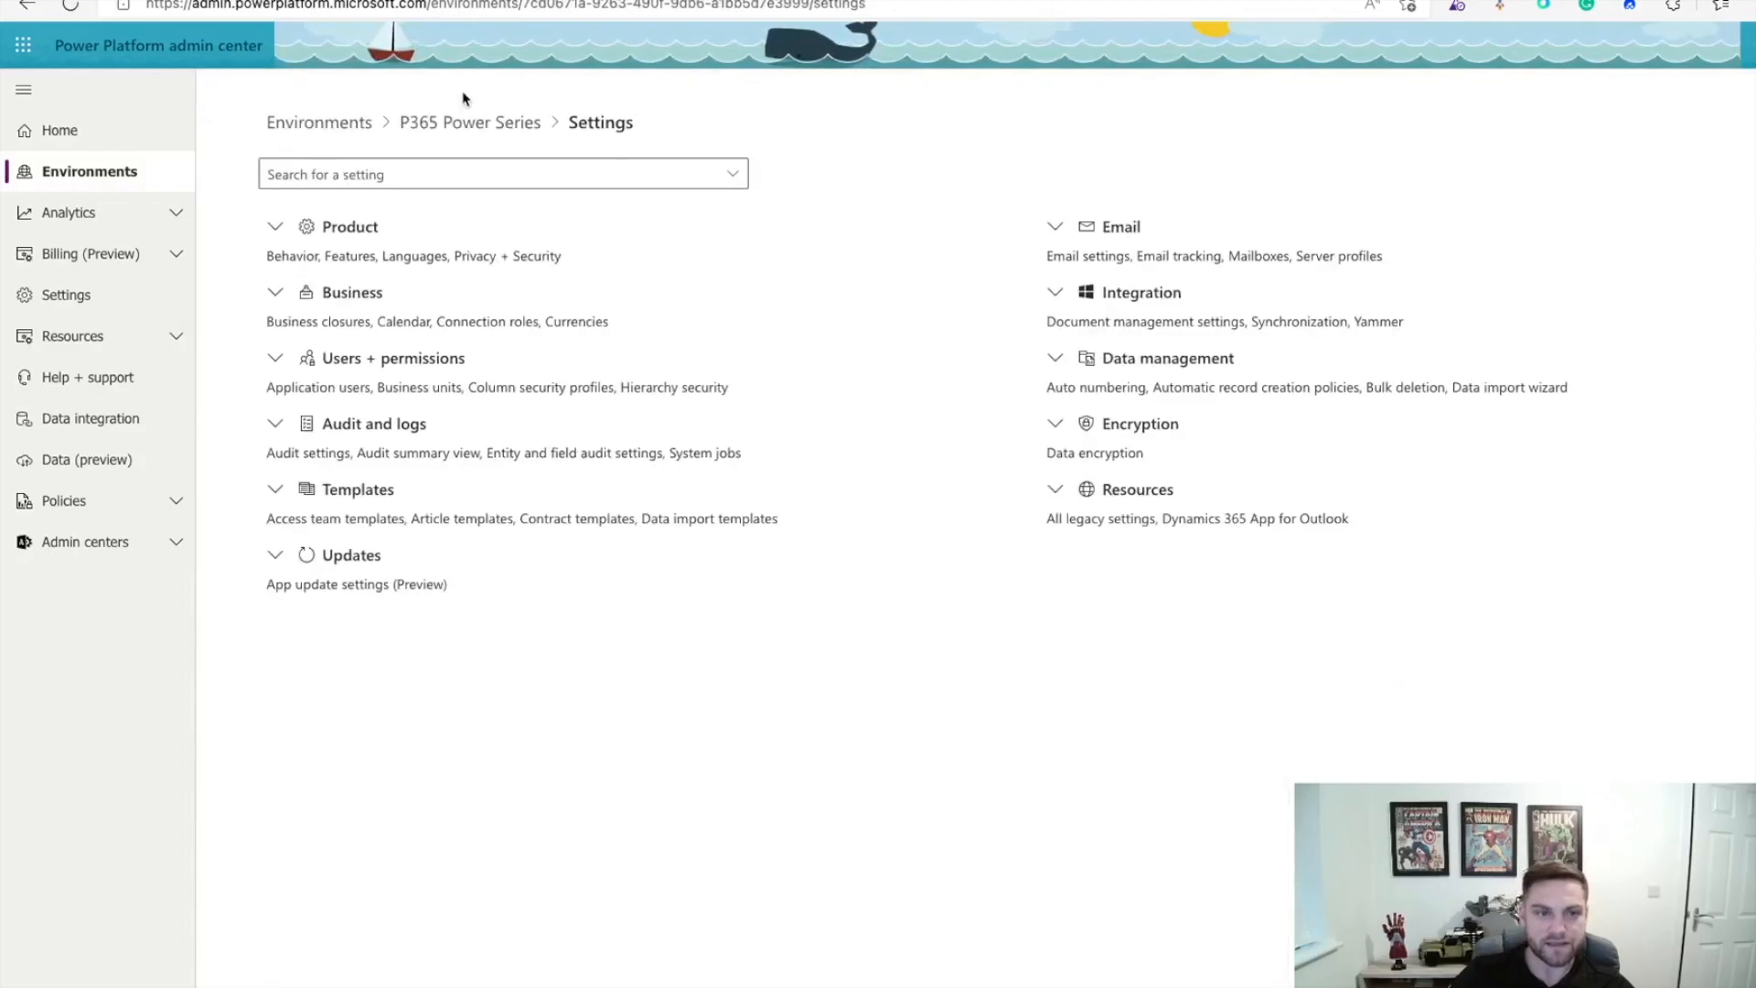
left_click(276, 361)
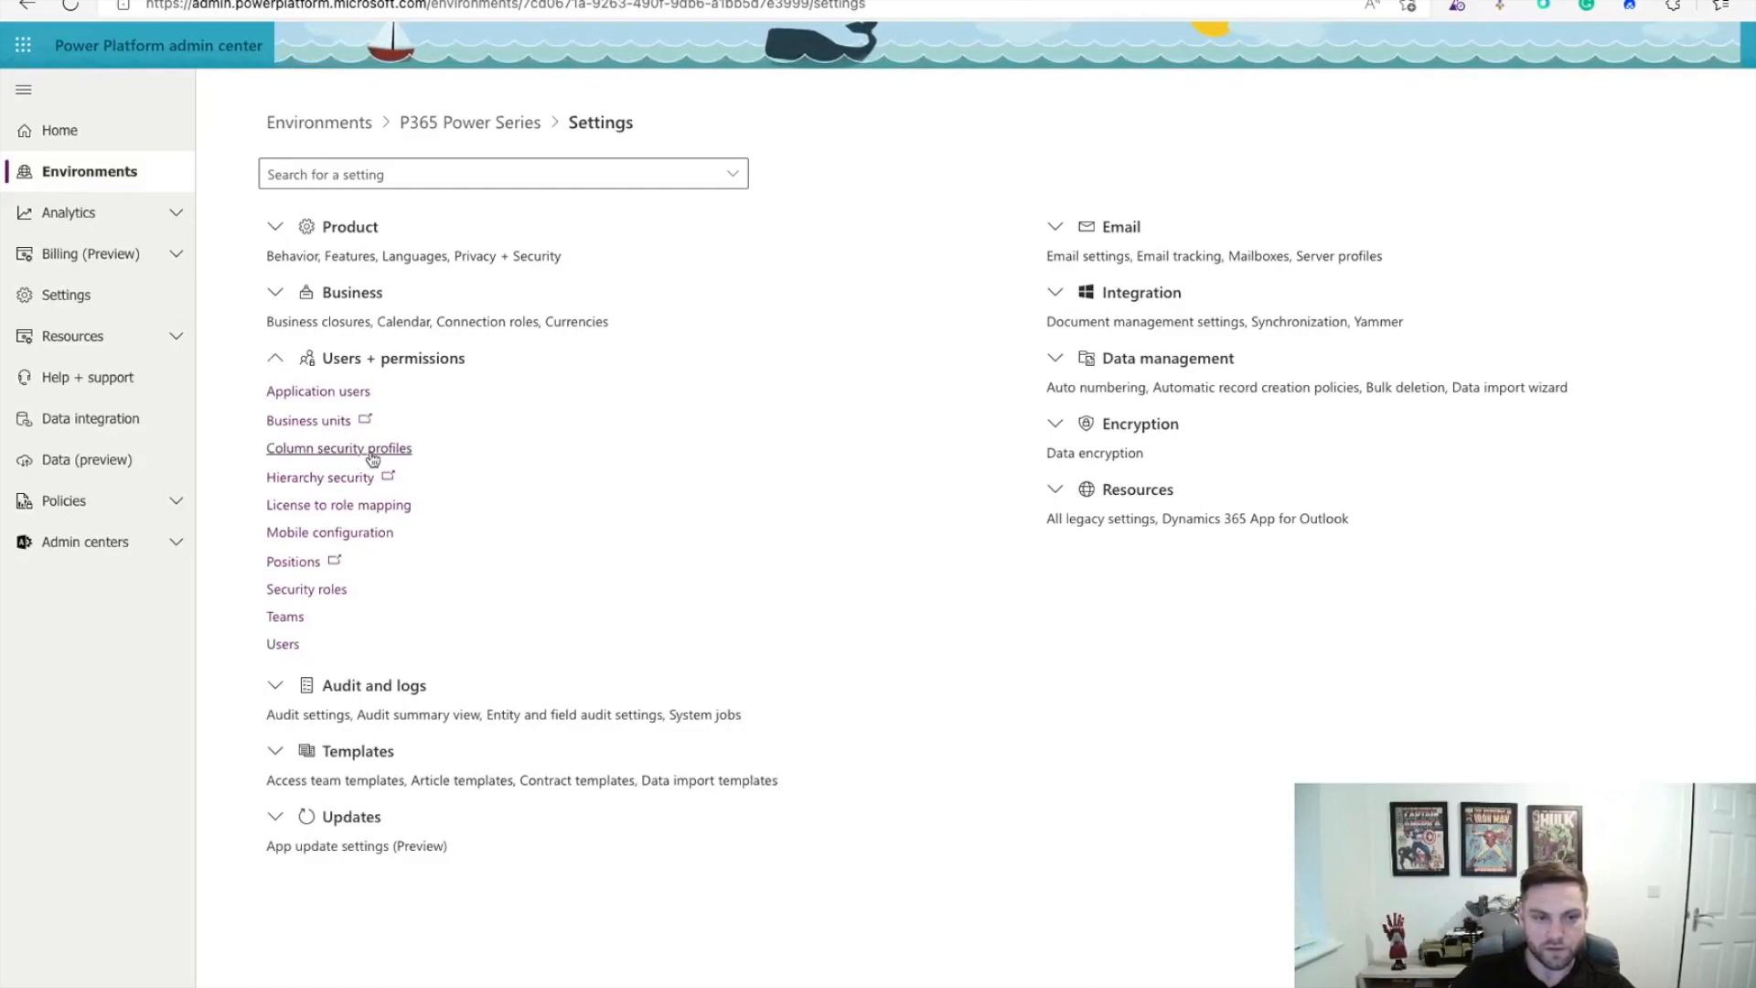
left_click(285, 618)
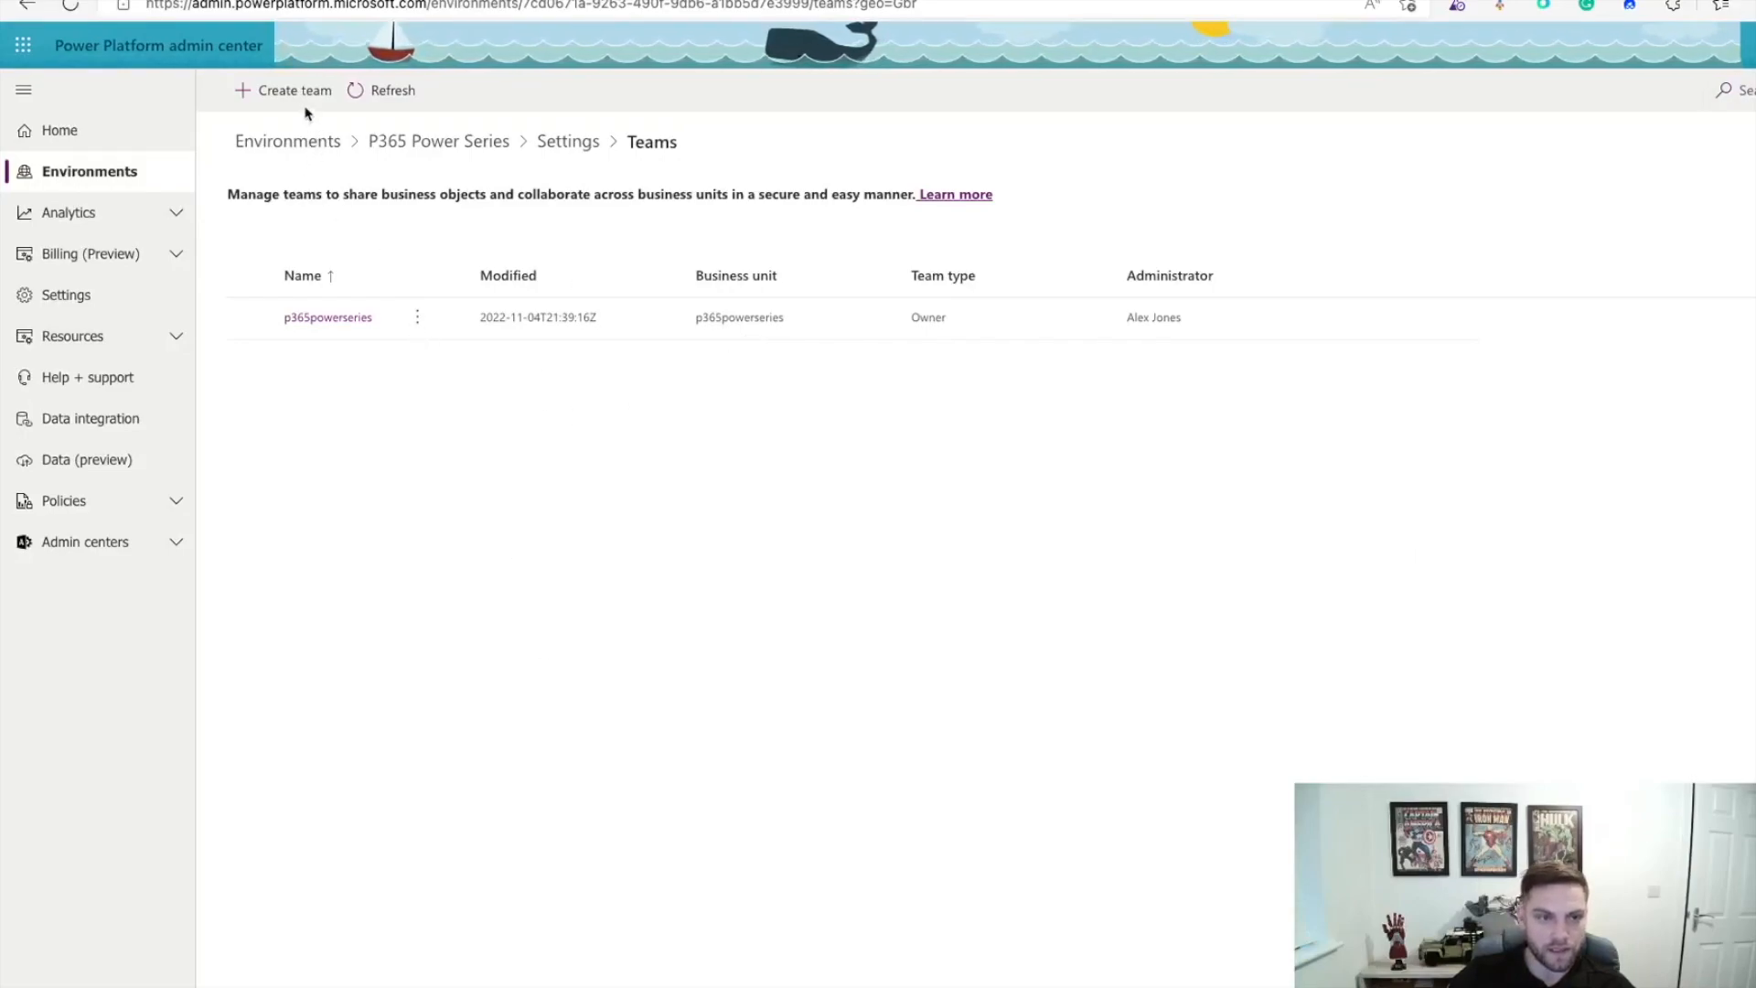
Step: Start a new team named Salary Team, described 'Team for Power Series', in business unit p365powerseries
left_click(274, 95)
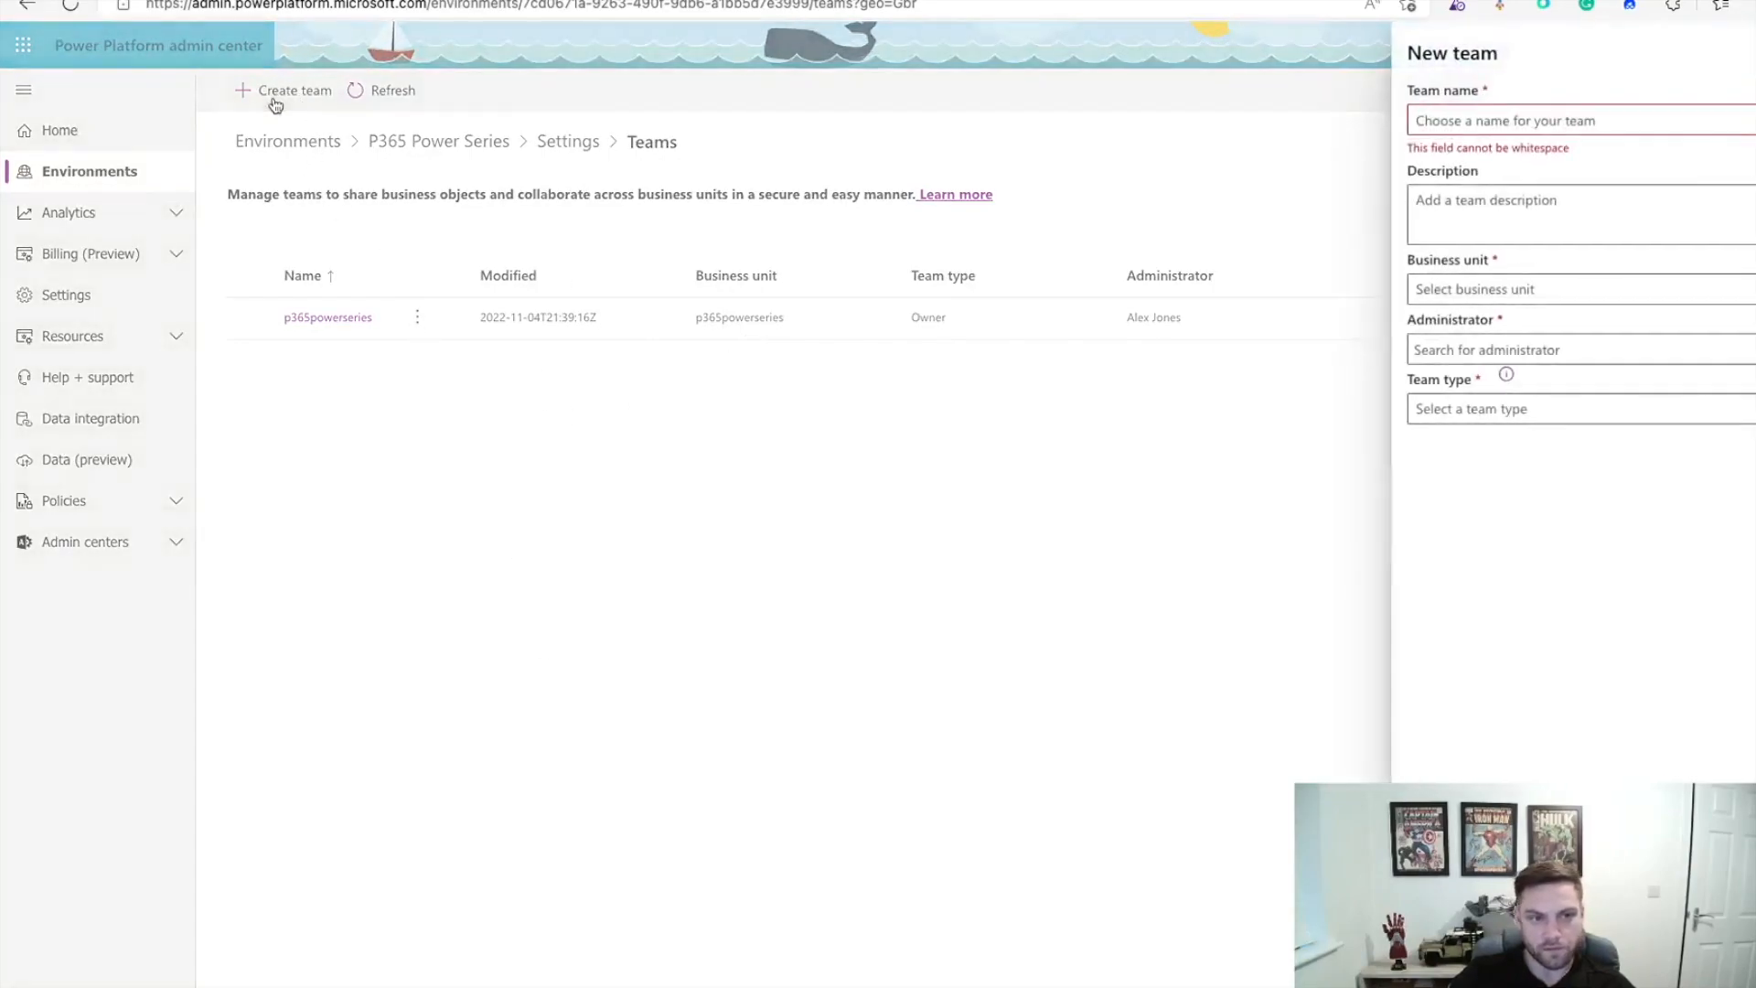
left_click(1562, 126)
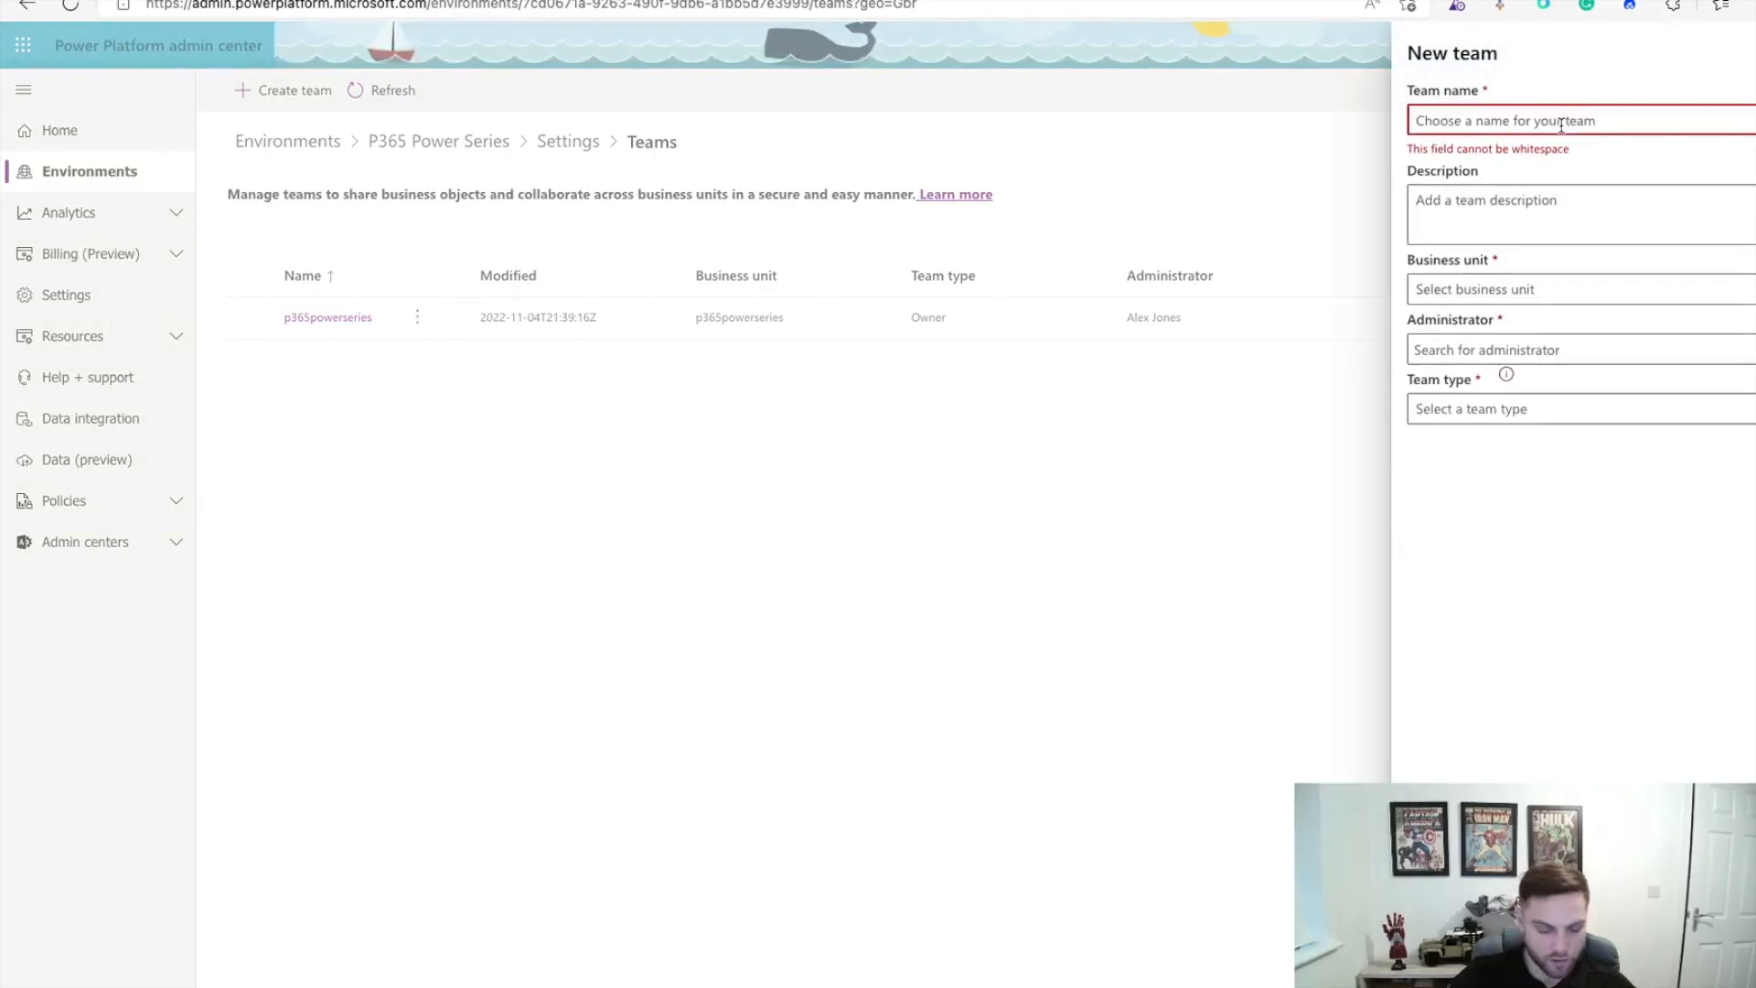
type("Salary Team")
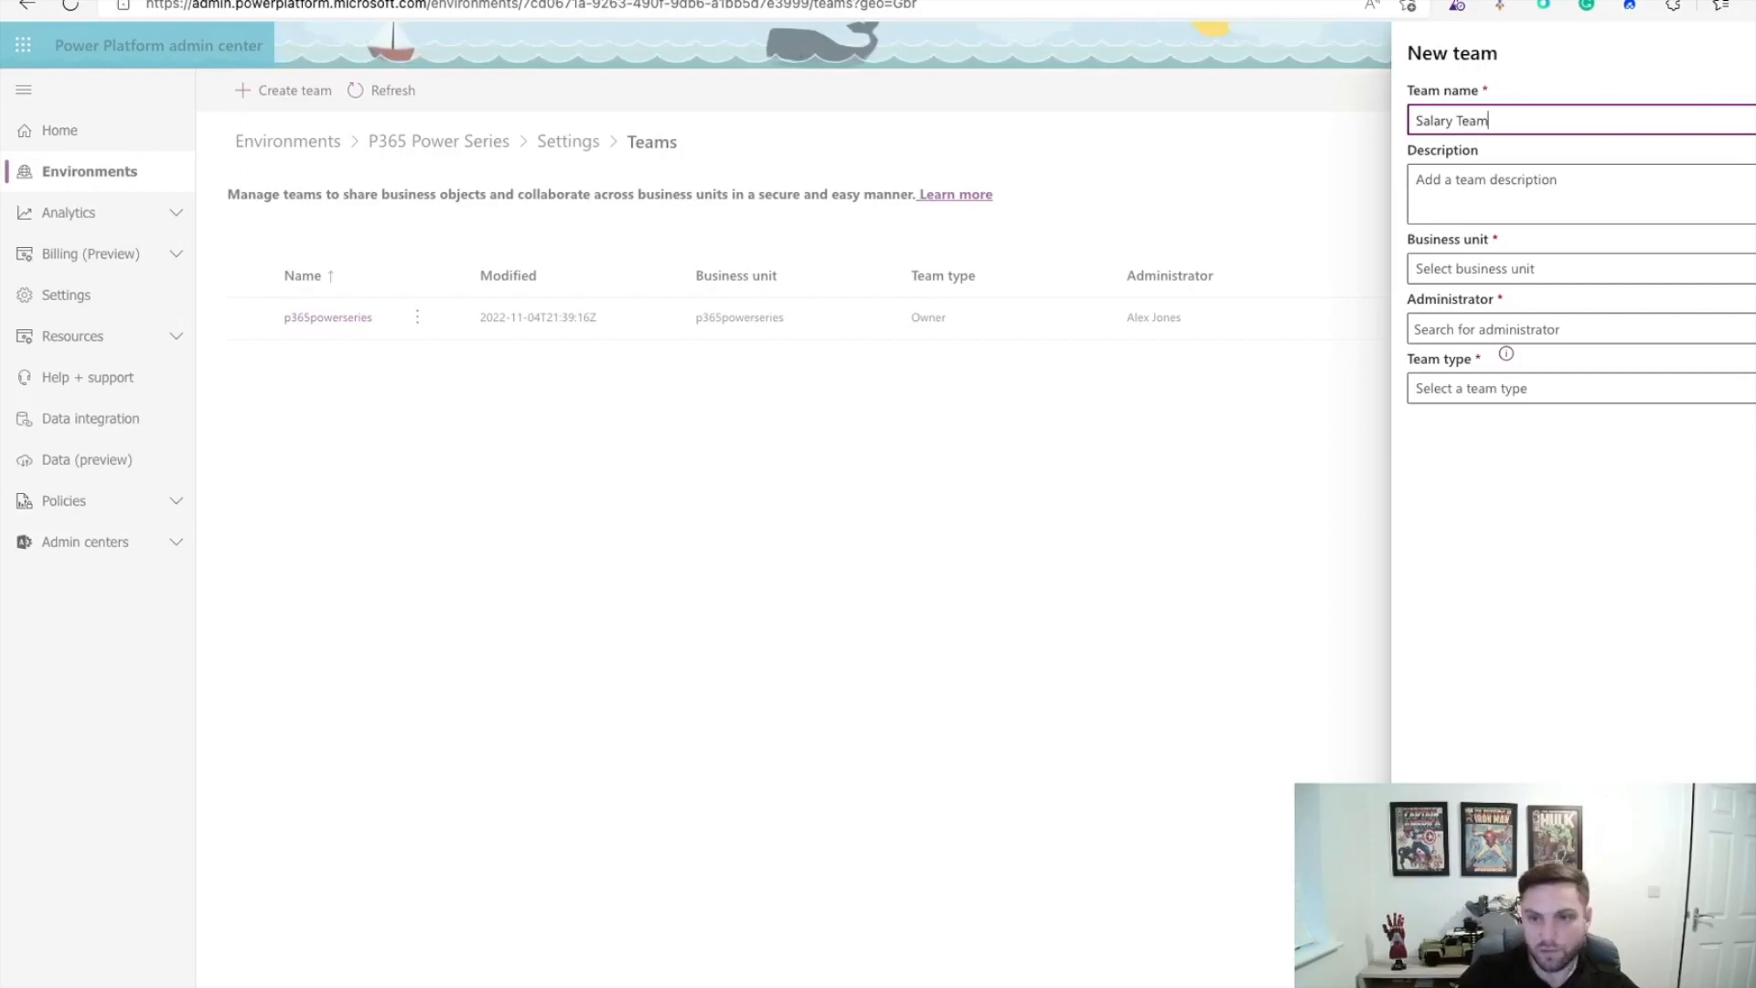
left_click(1576, 191)
type("Team for Powe")
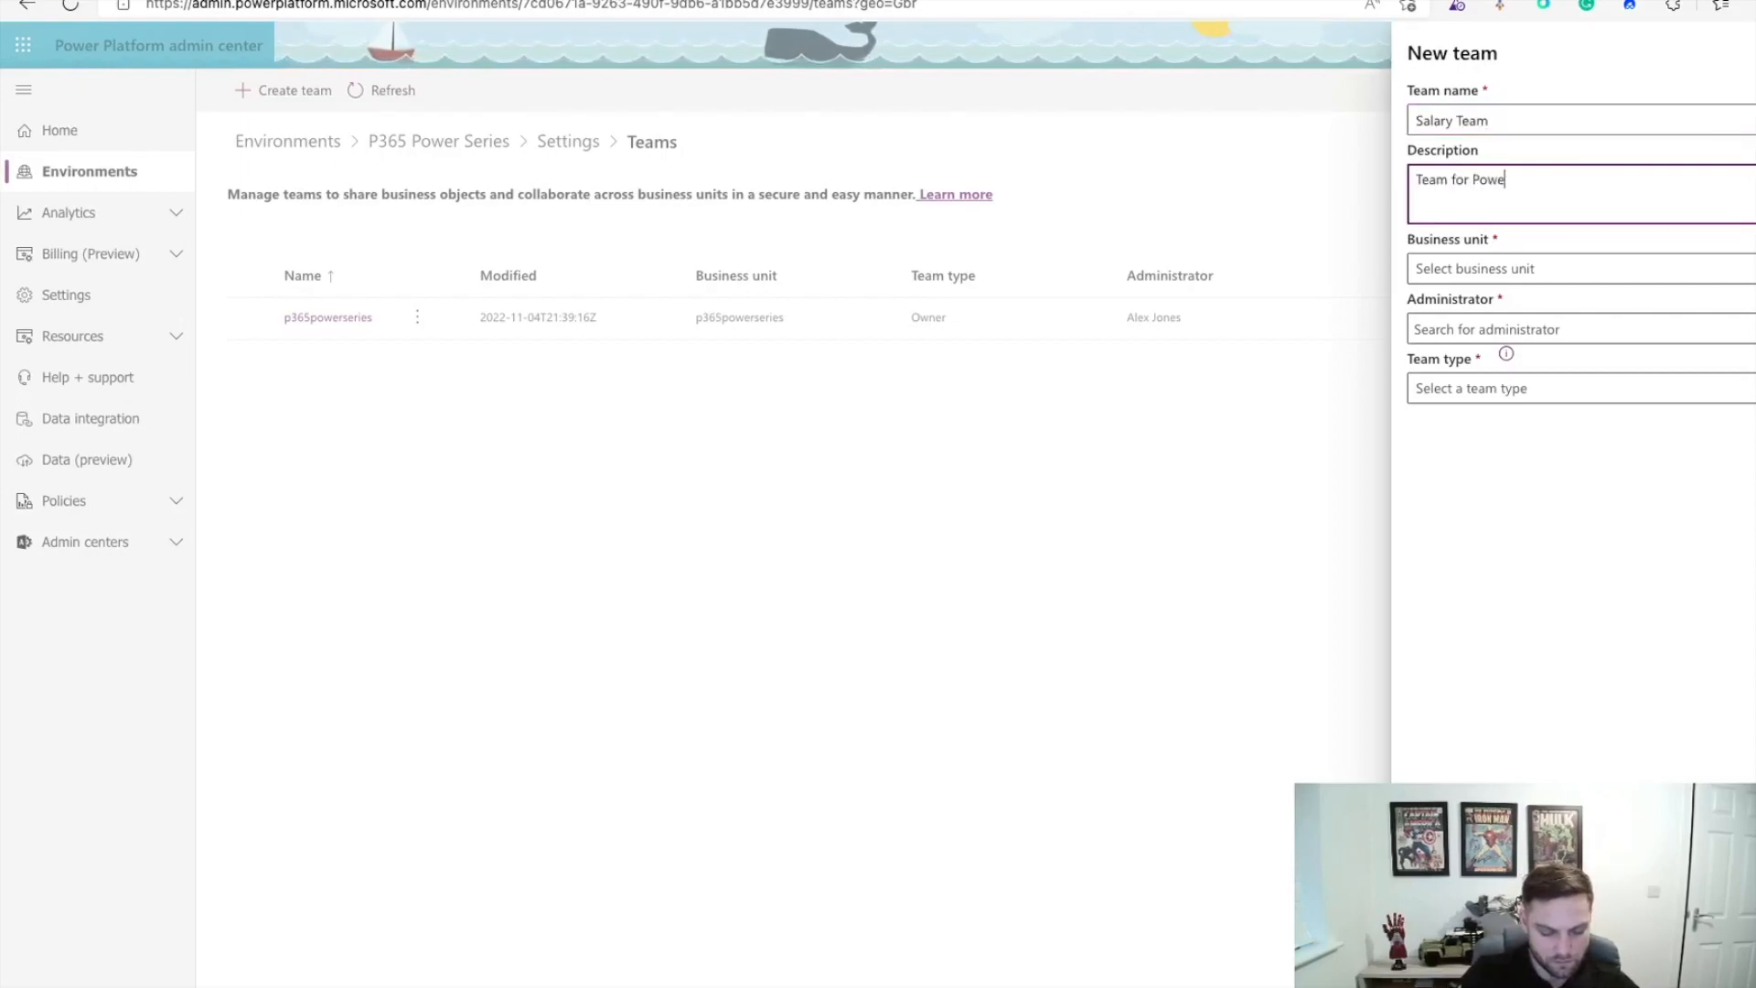
type("r Series")
left_click(1542, 739)
left_click(1546, 277)
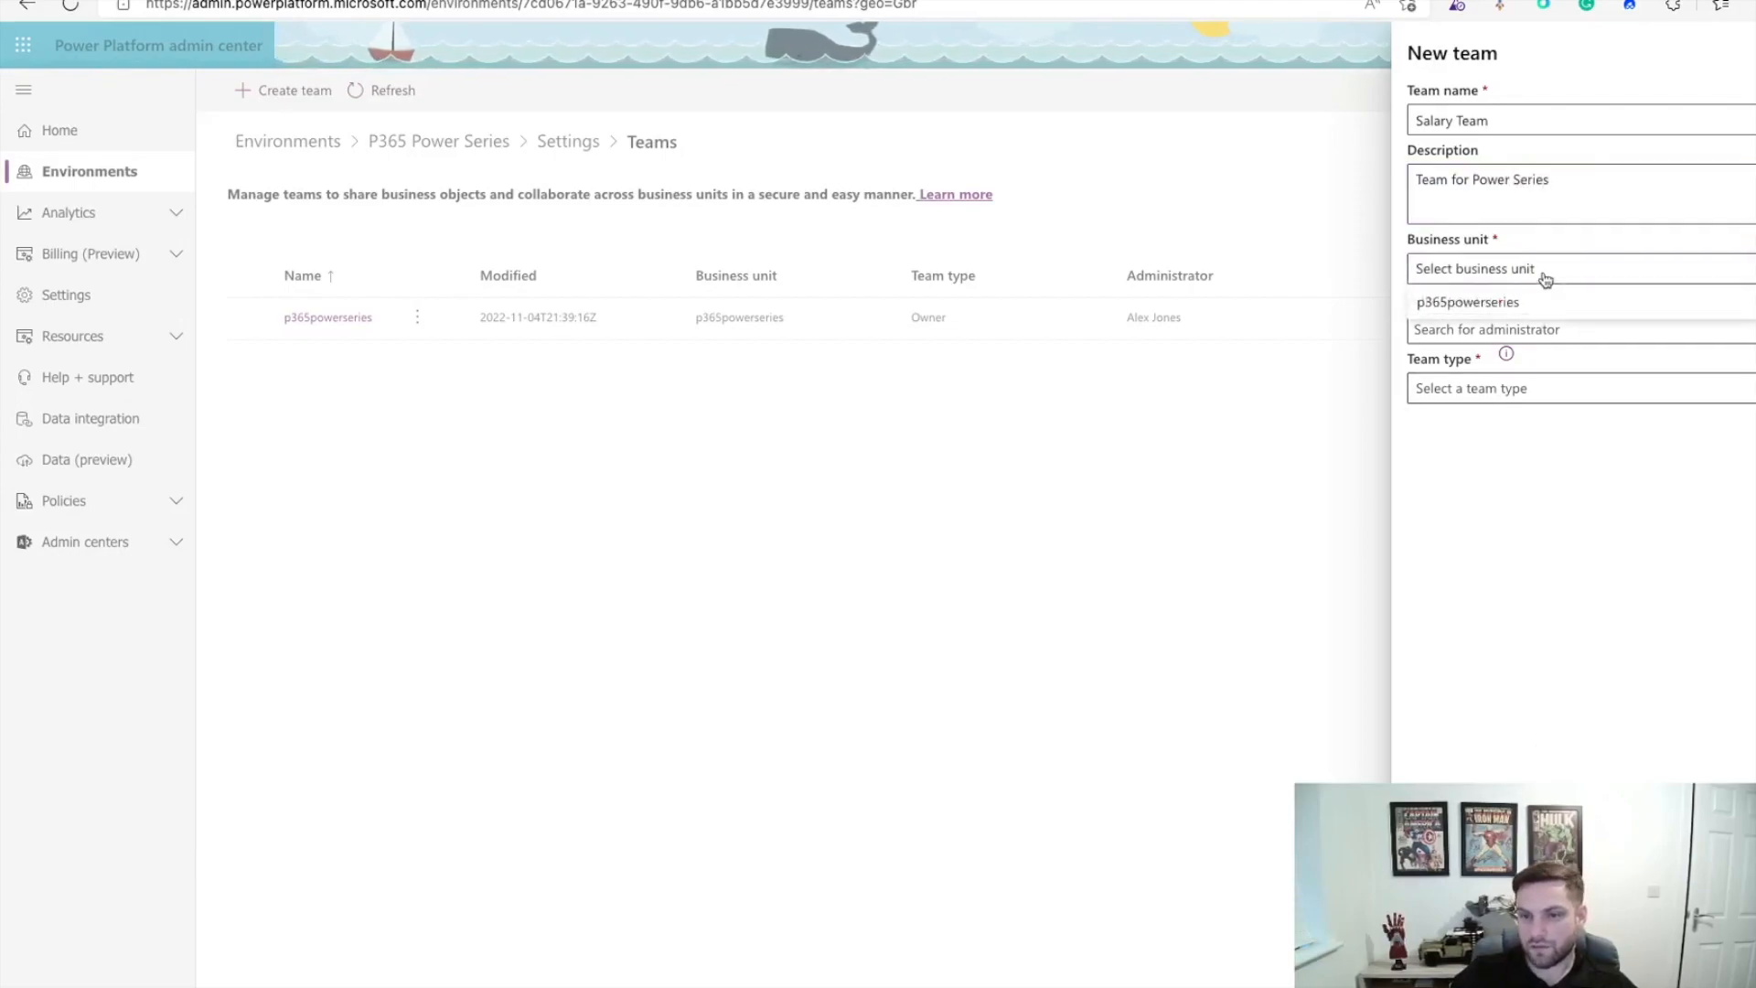
left_click(1509, 297)
Step: Set the searched user as team administrator, choose Owner team type, and save
left_click(1542, 326)
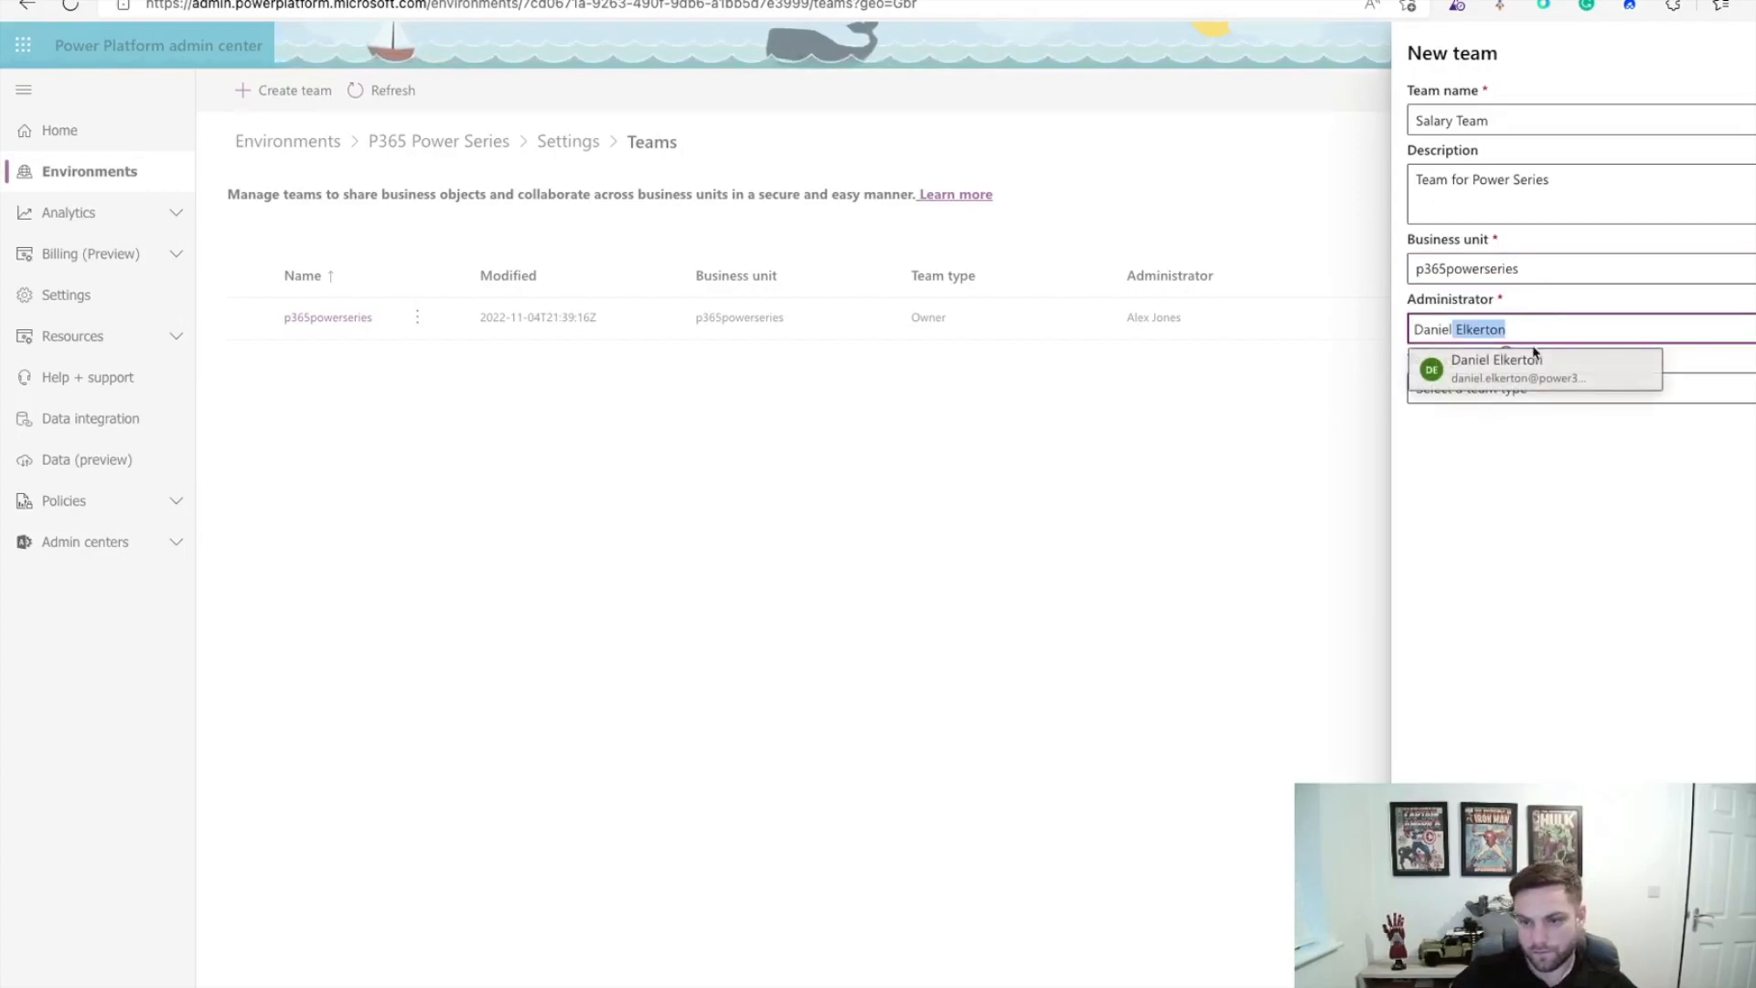
left_click(1535, 358)
left_click(1502, 388)
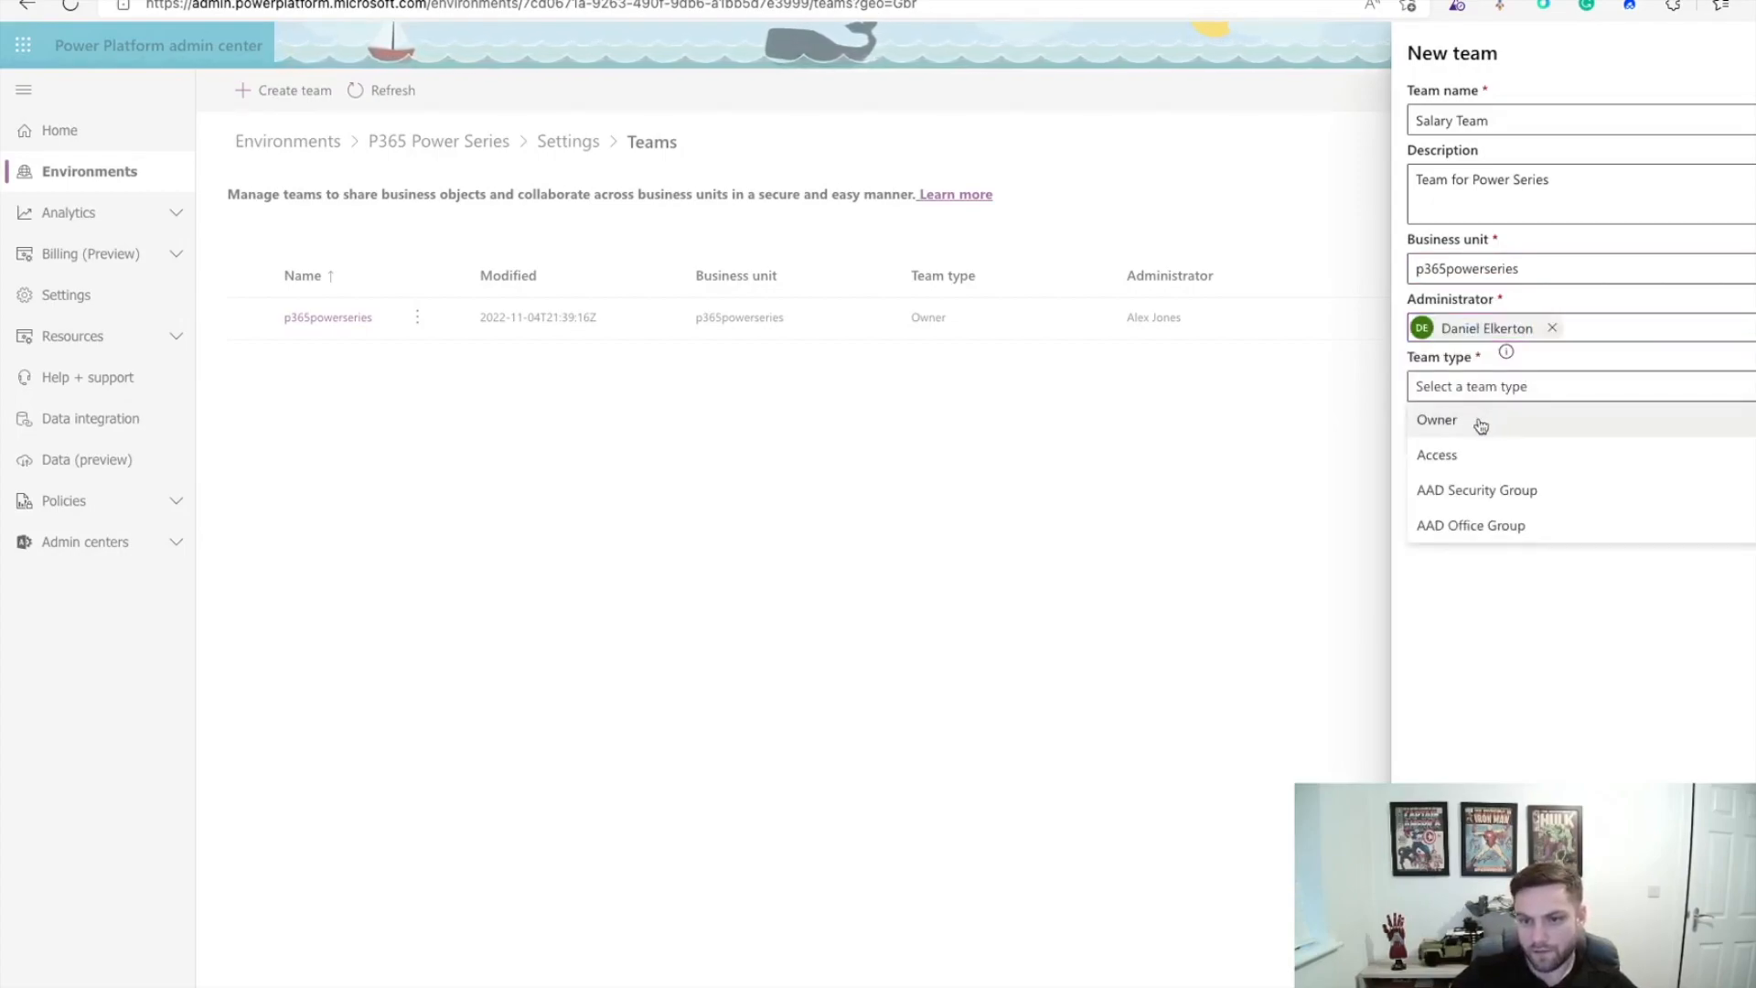
left_click(1481, 425)
left_click(1429, 953)
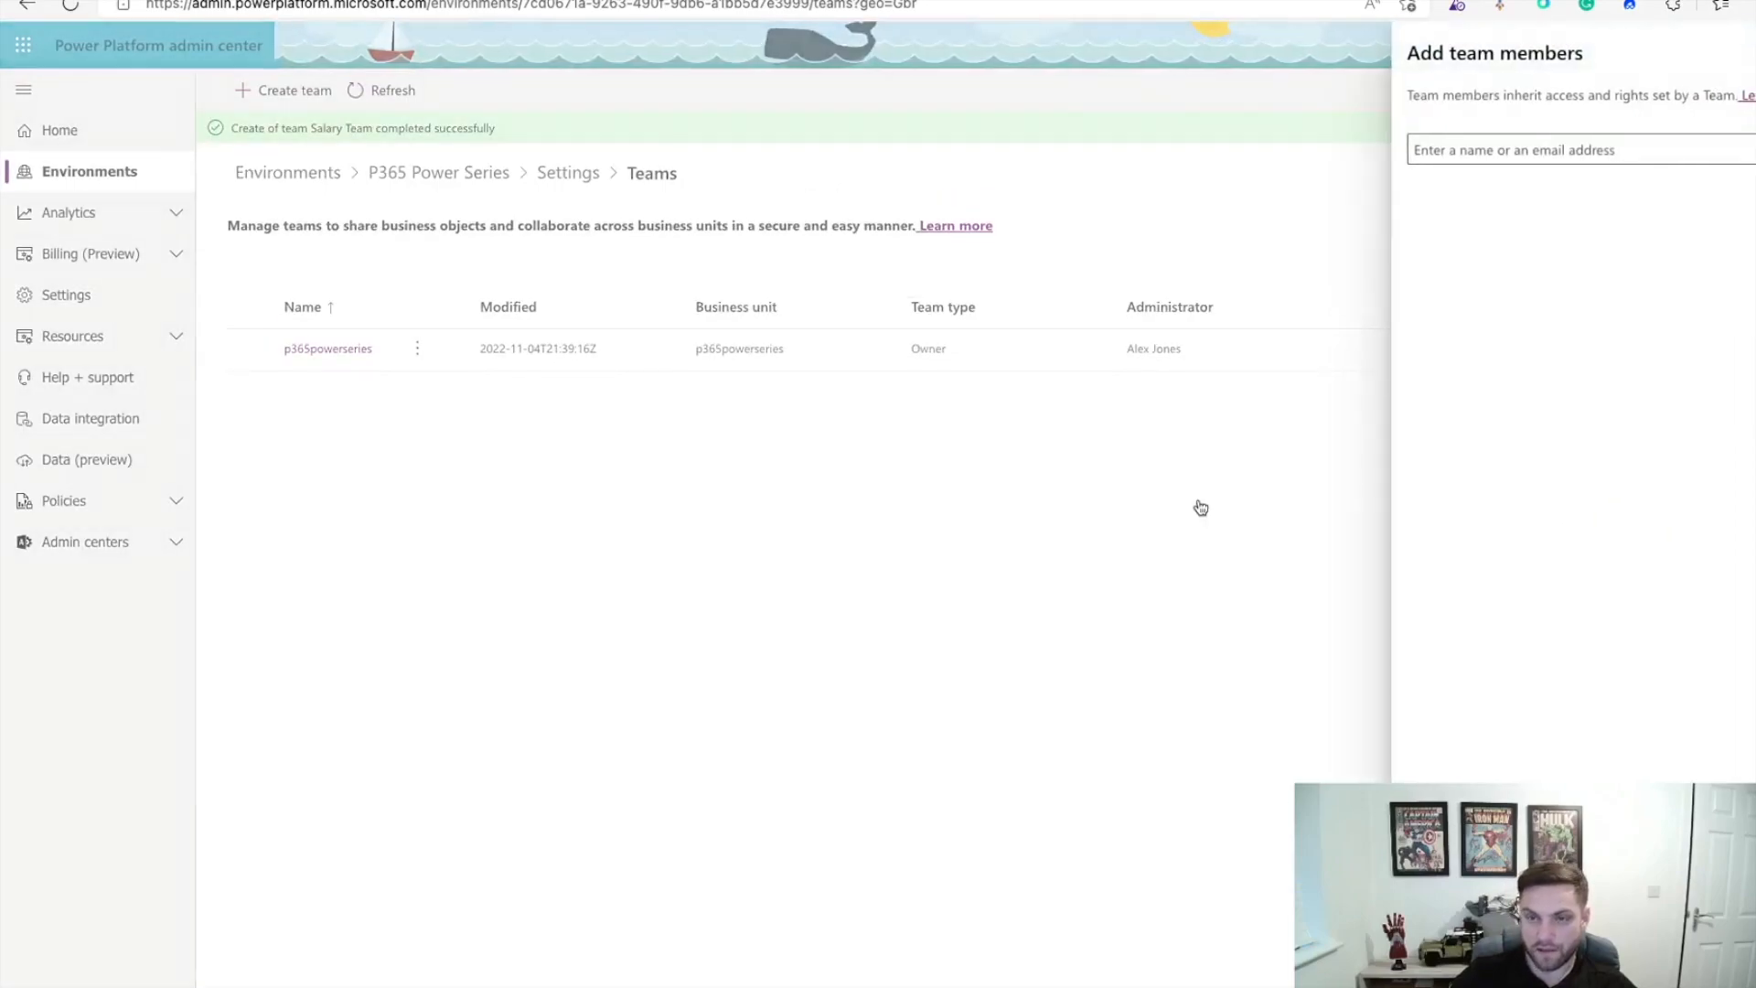
Step: Add the searched user as a member of Salary Team
left_click(1501, 155)
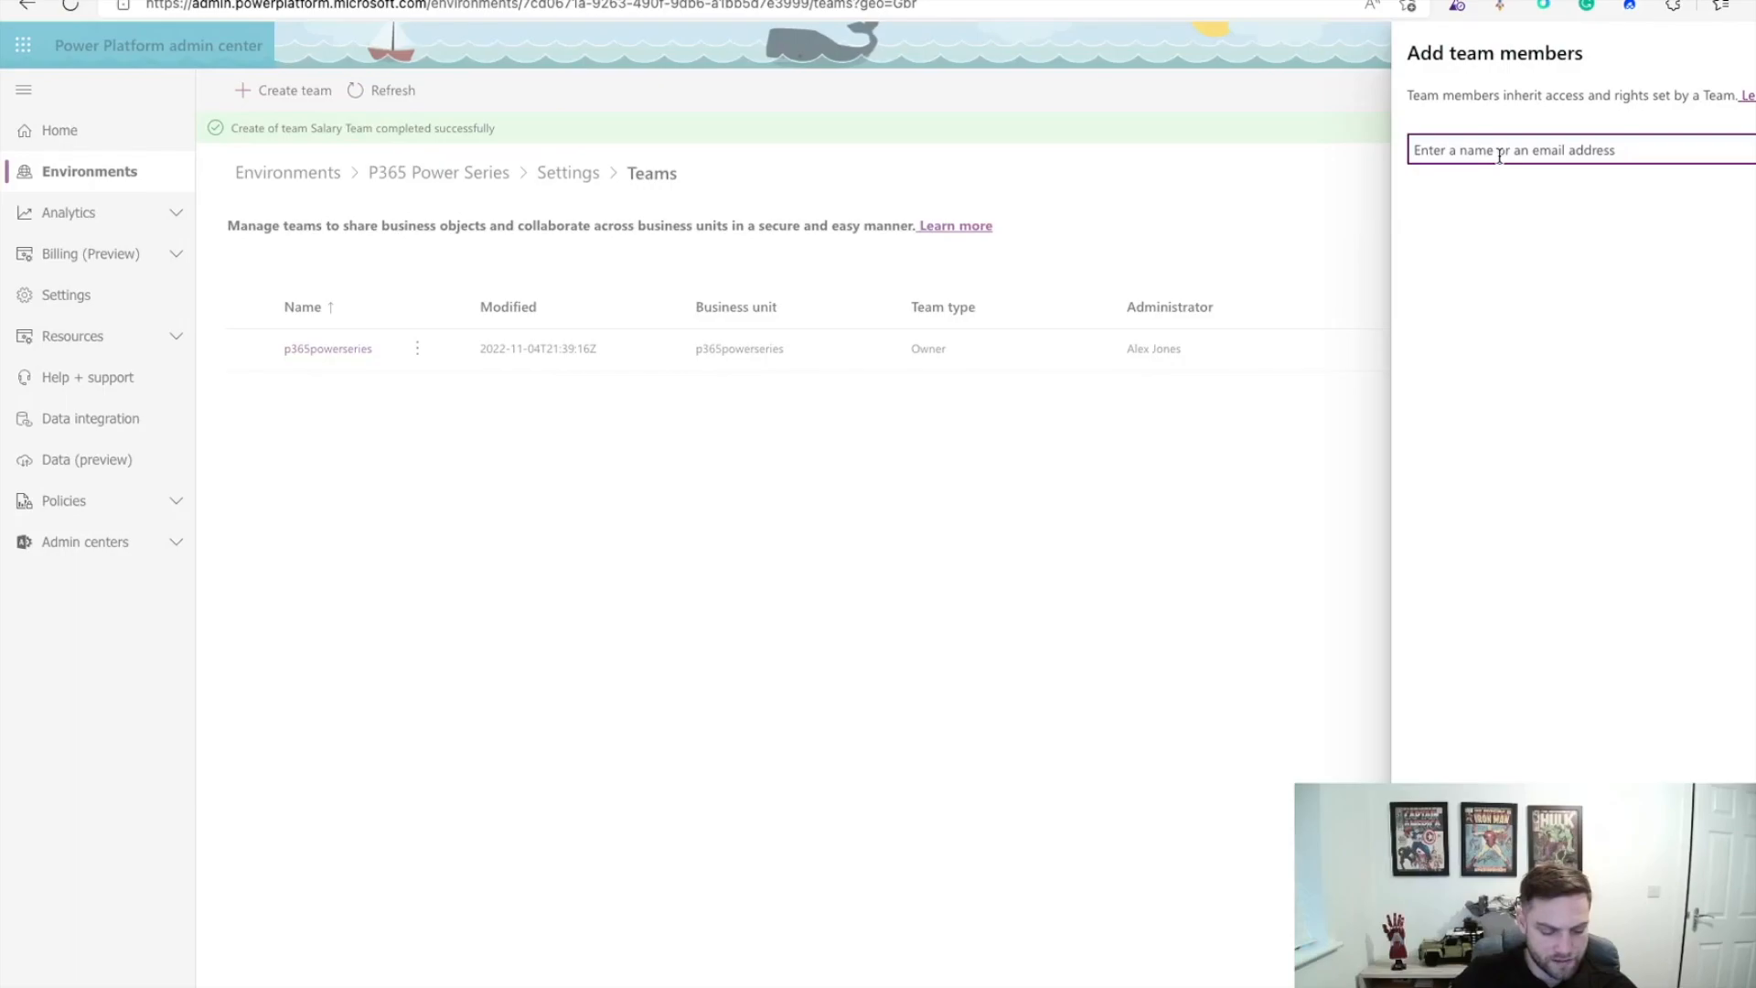
type("Daniel")
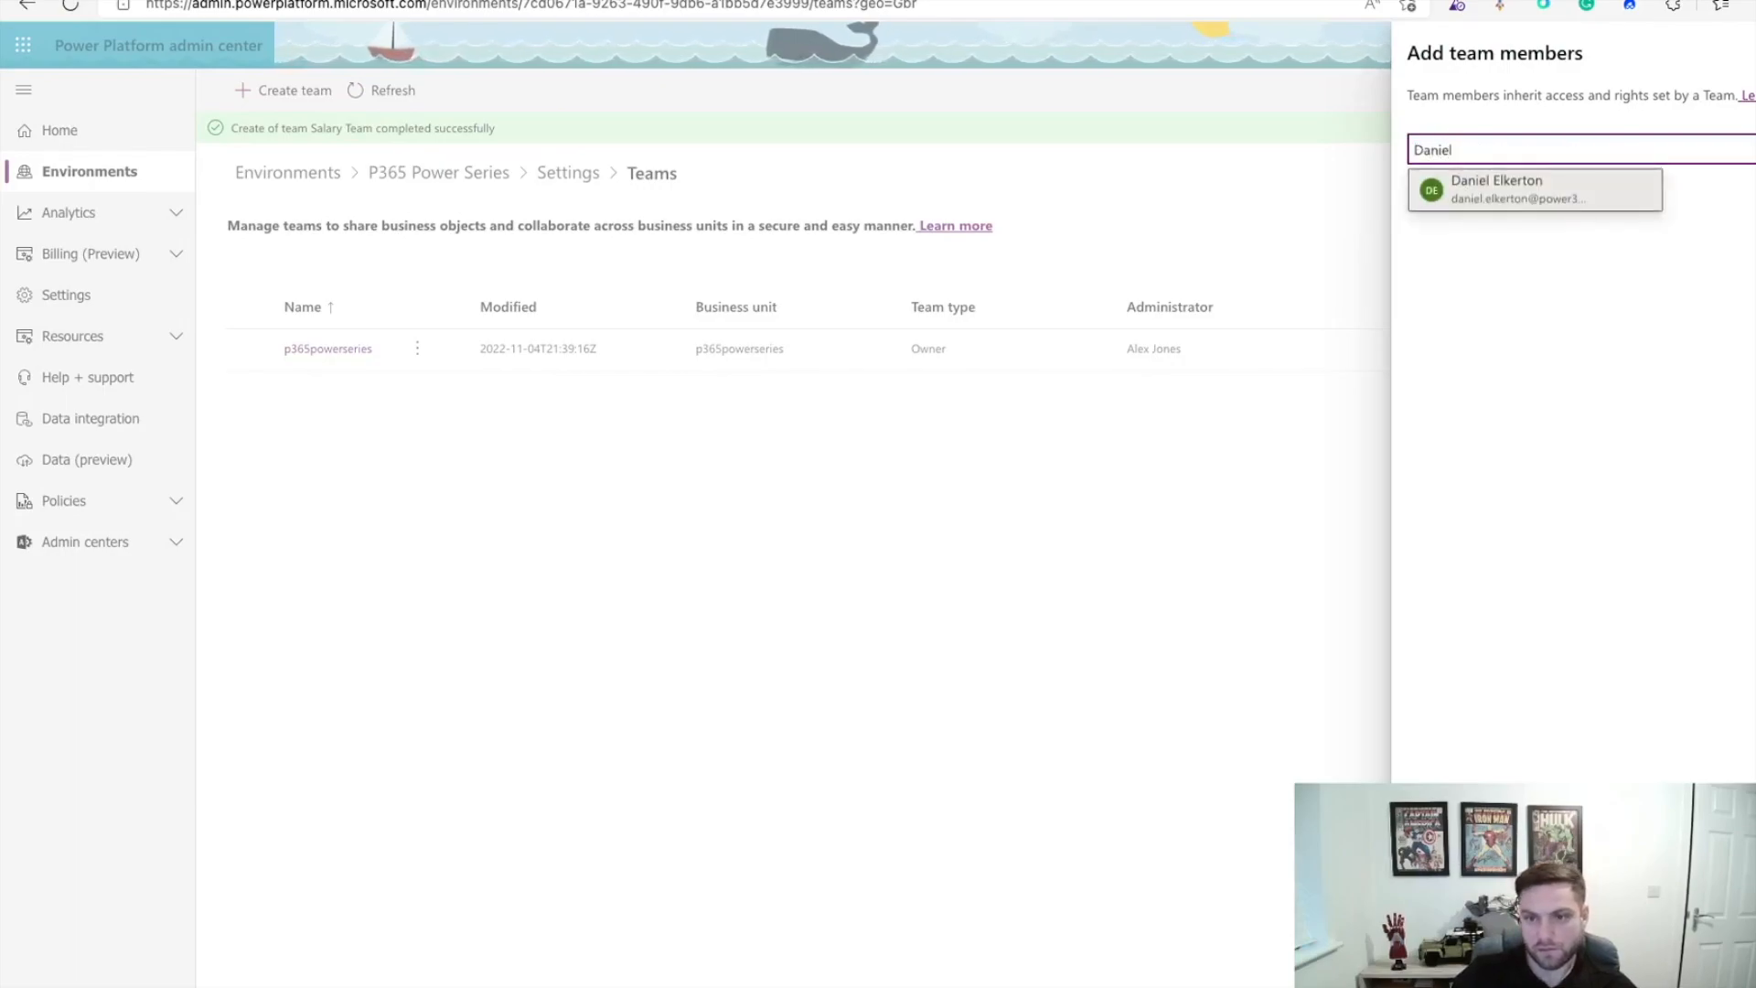
left_click(1521, 186)
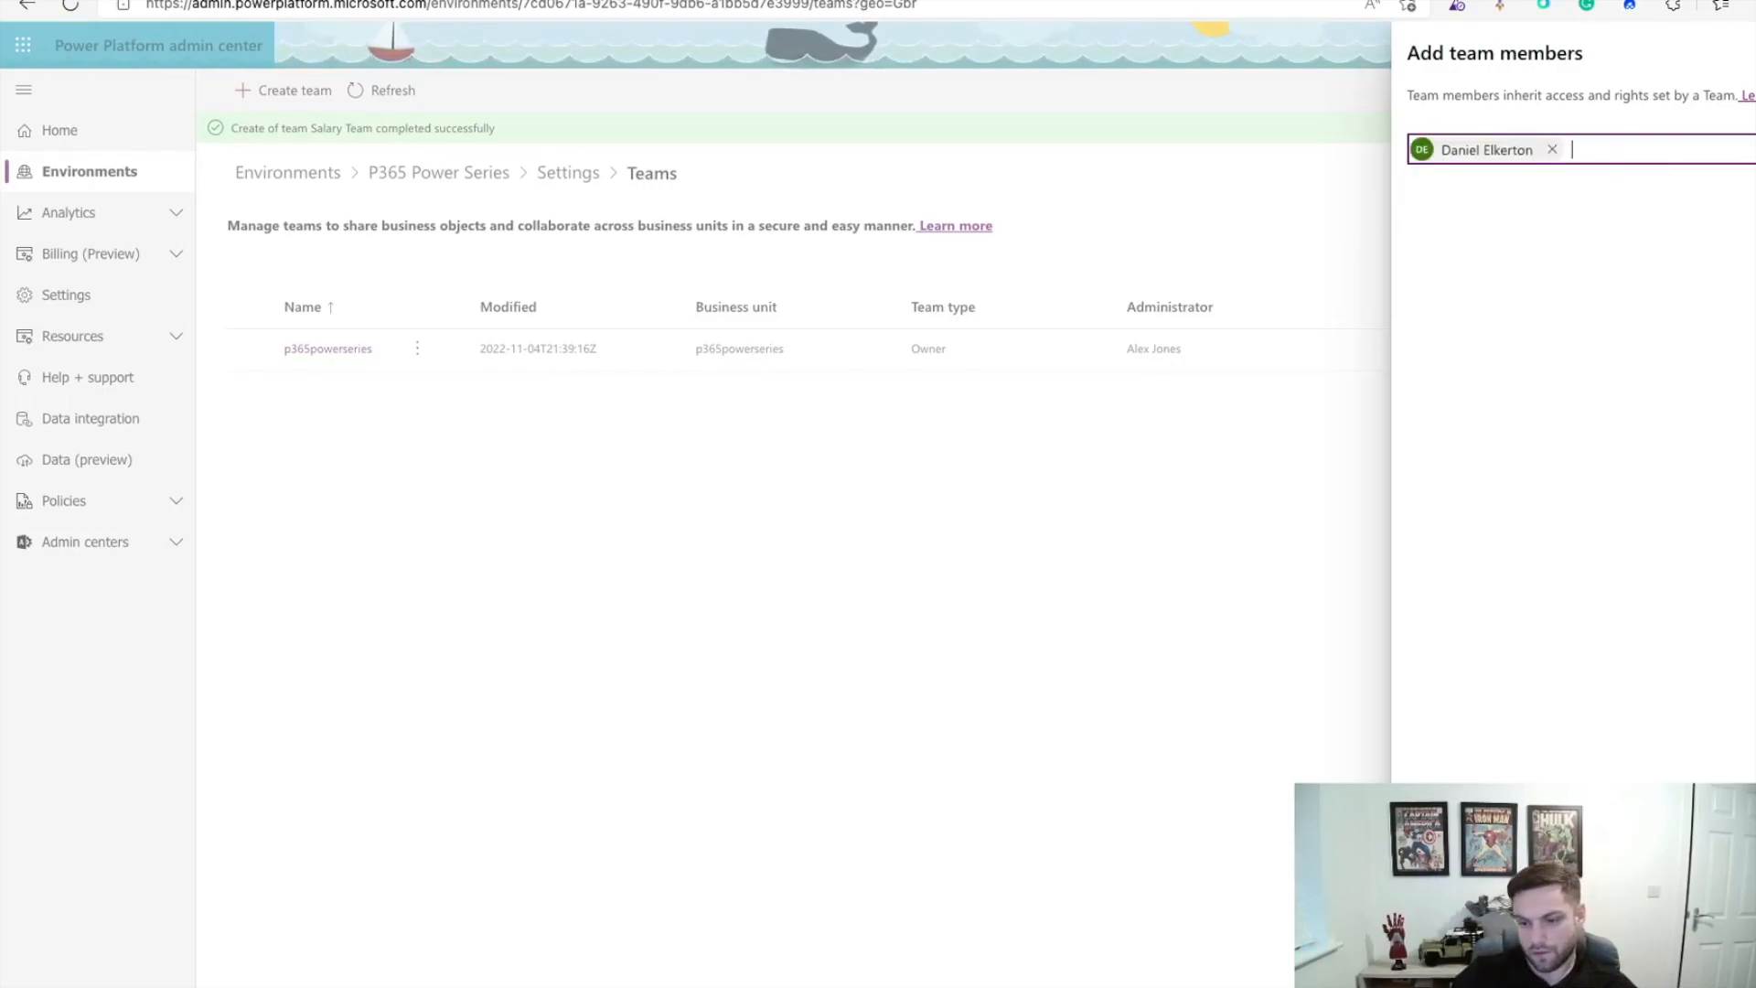
left_click(1432, 956)
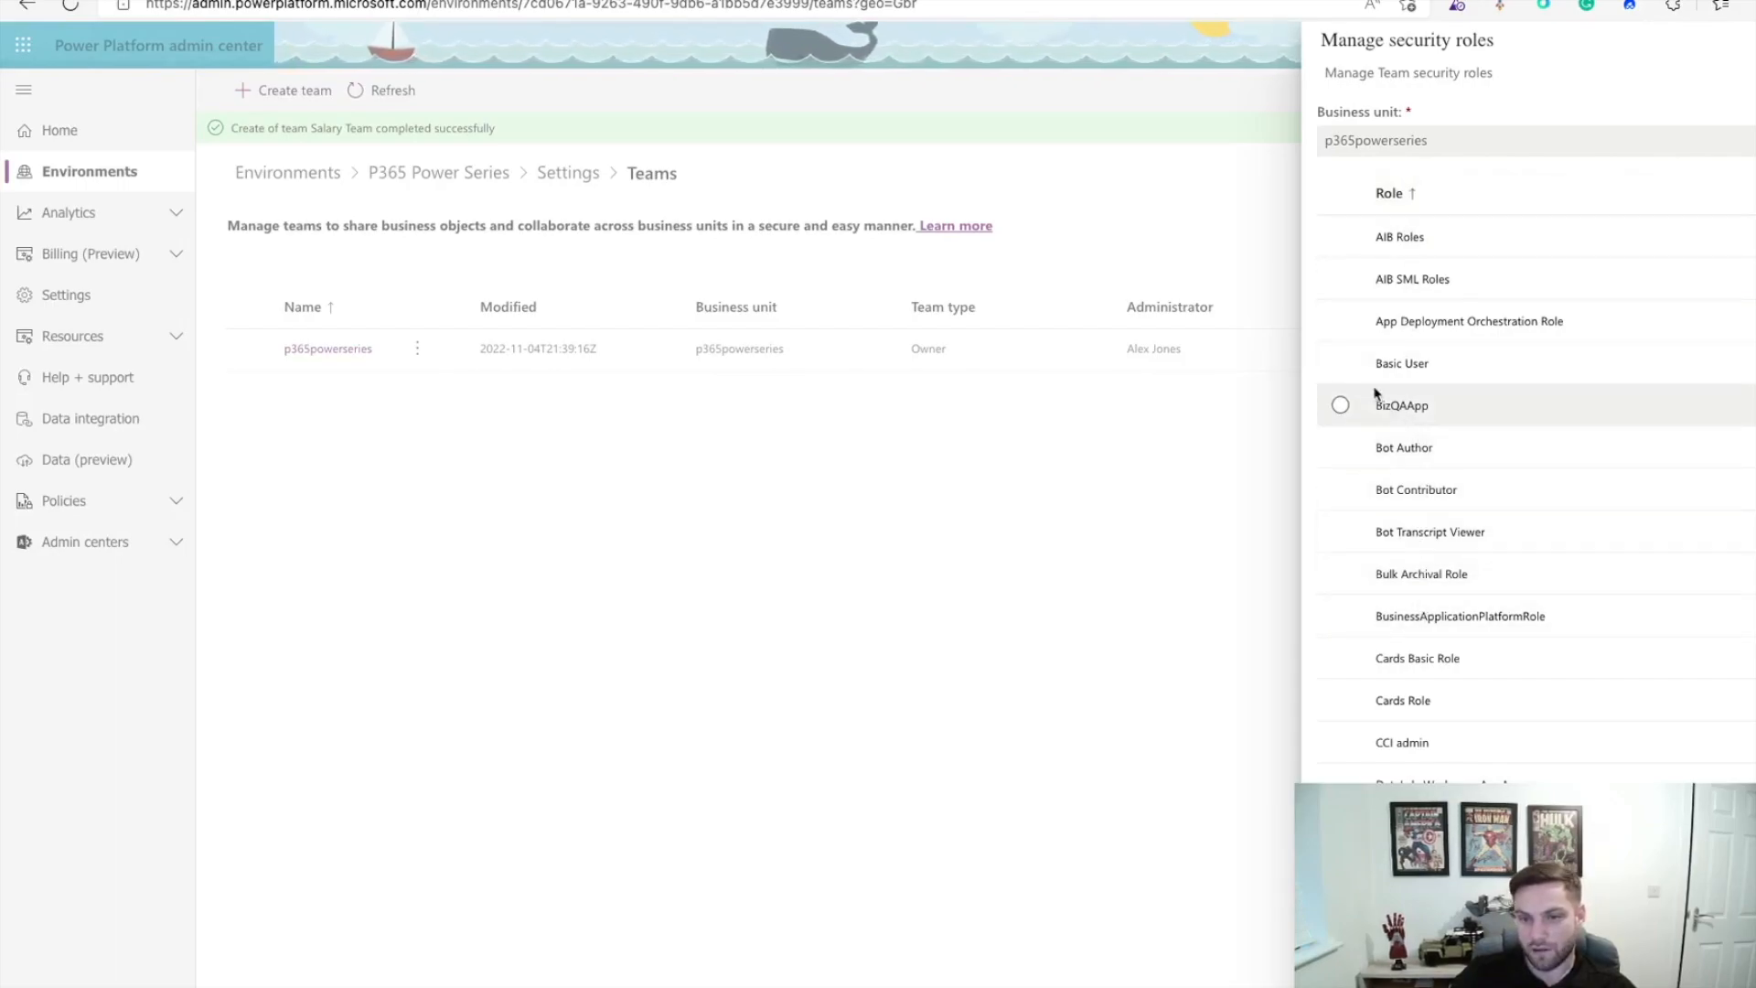
Step: Give the team the Basic User security role and return to the environment Settings
left_click(1341, 365)
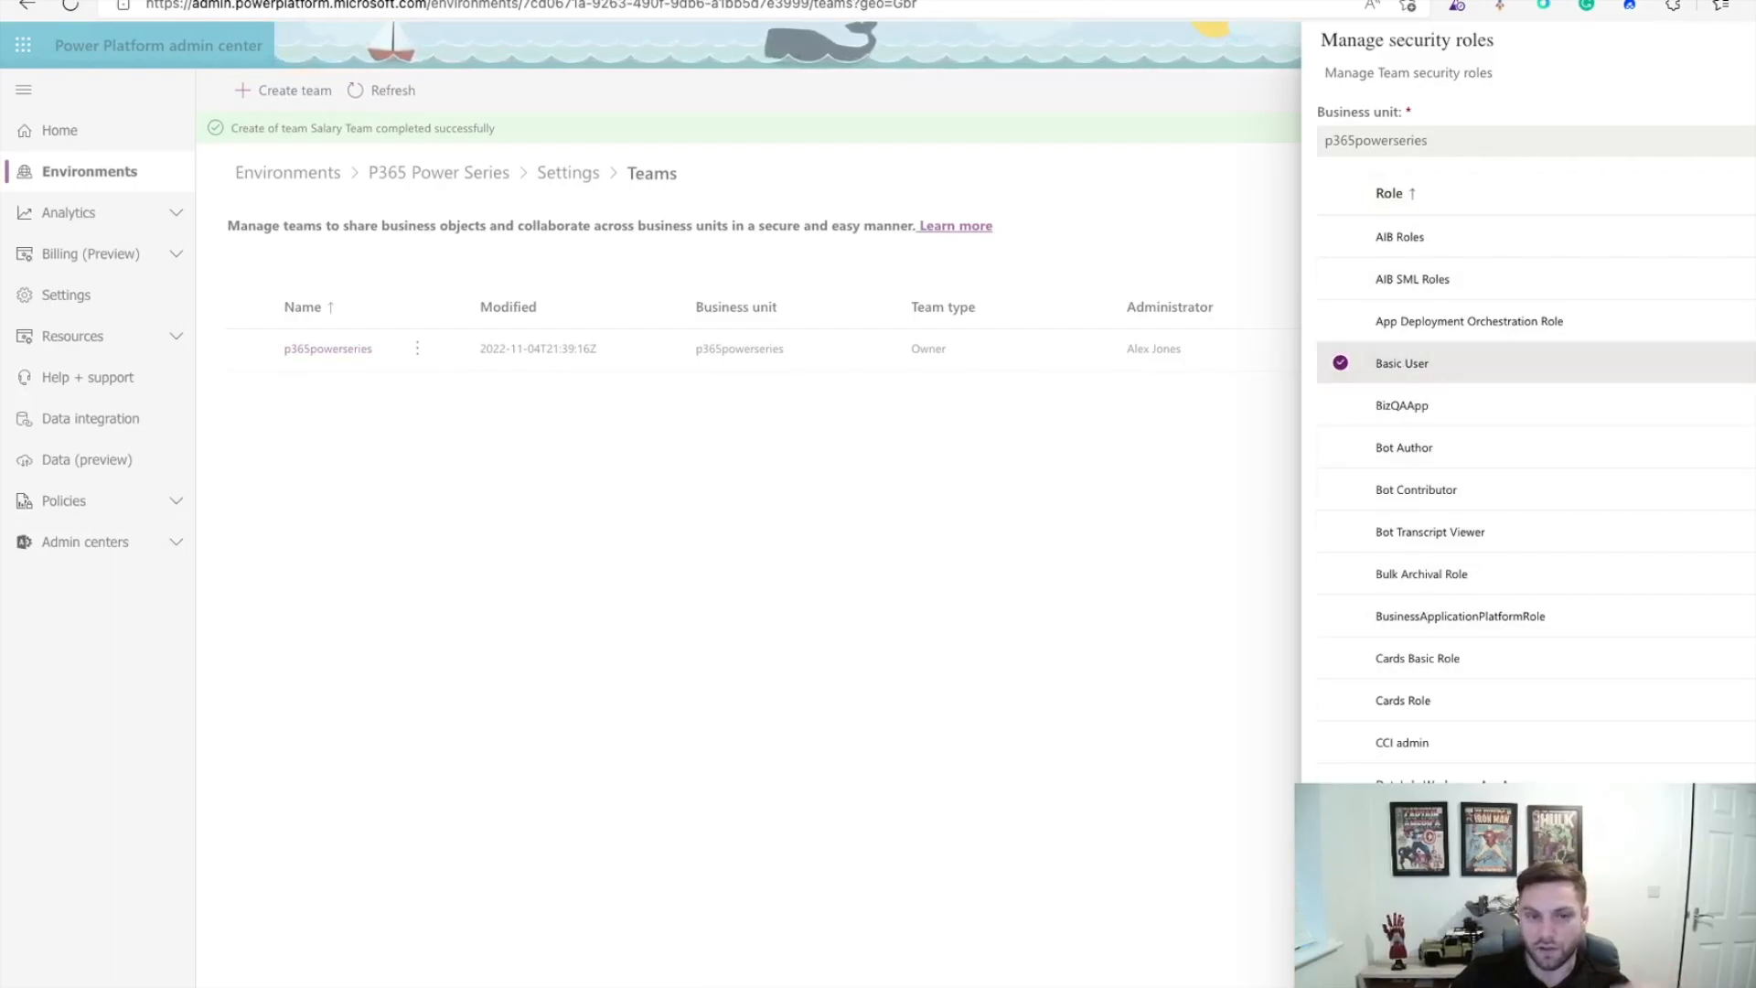
left_click(1345, 952)
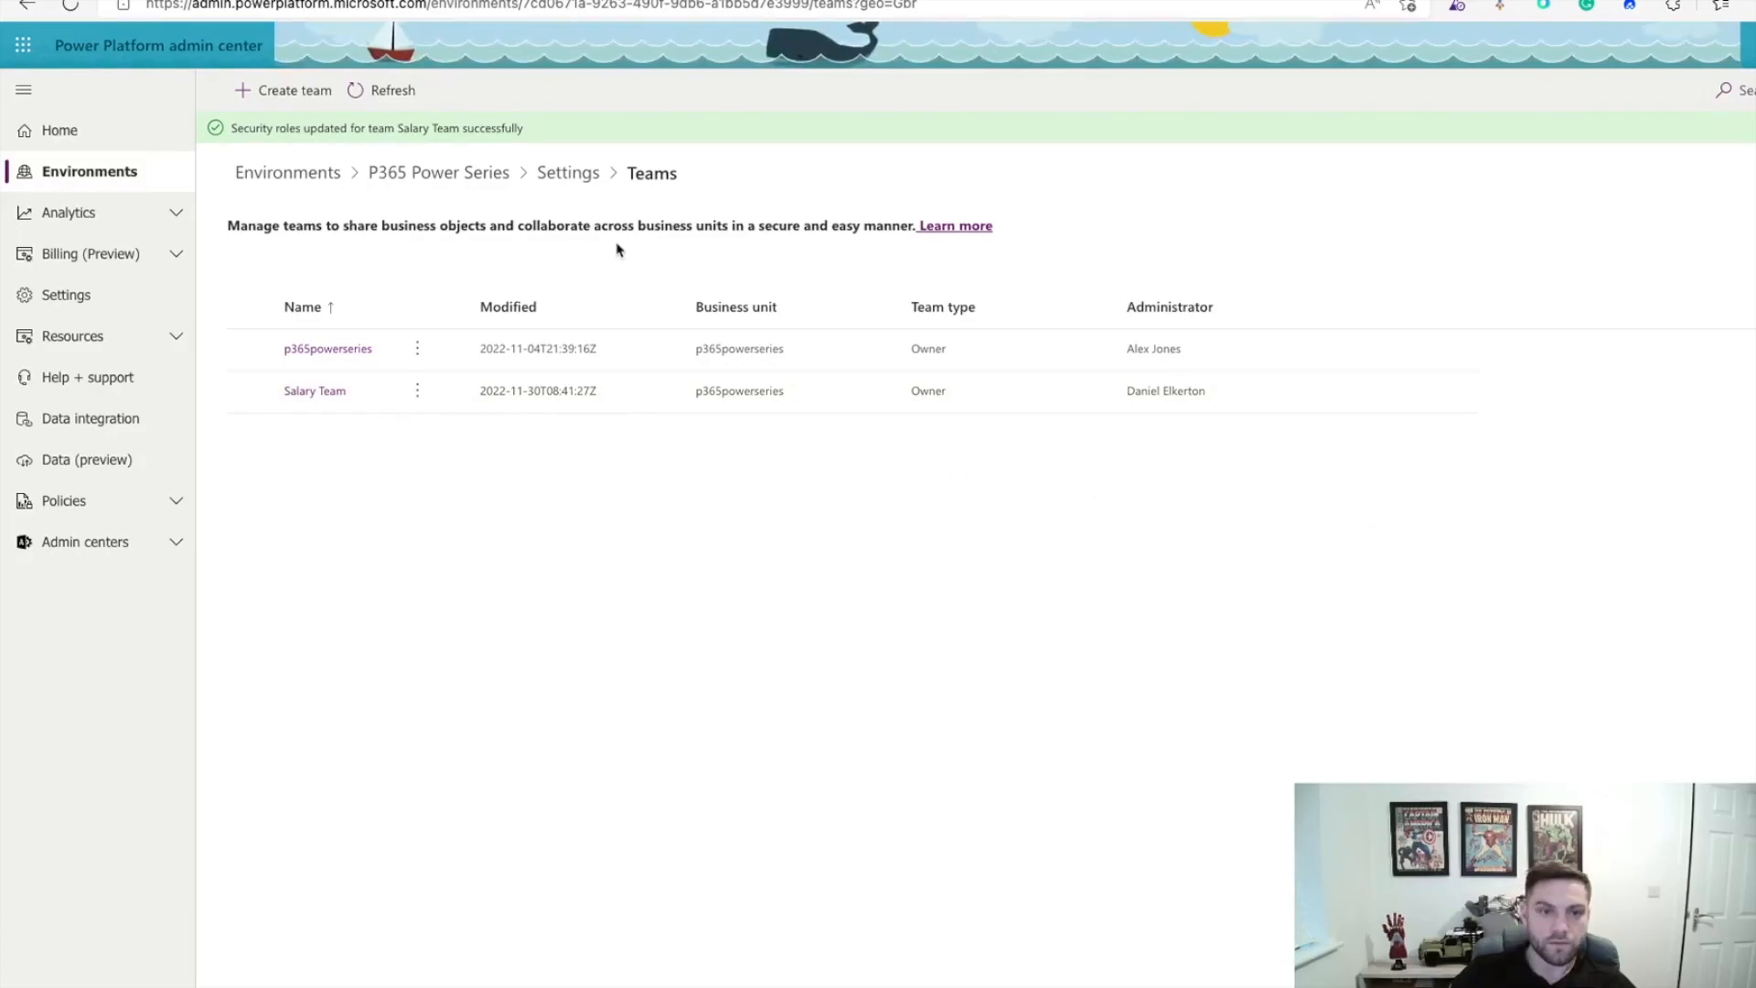
left_click(568, 174)
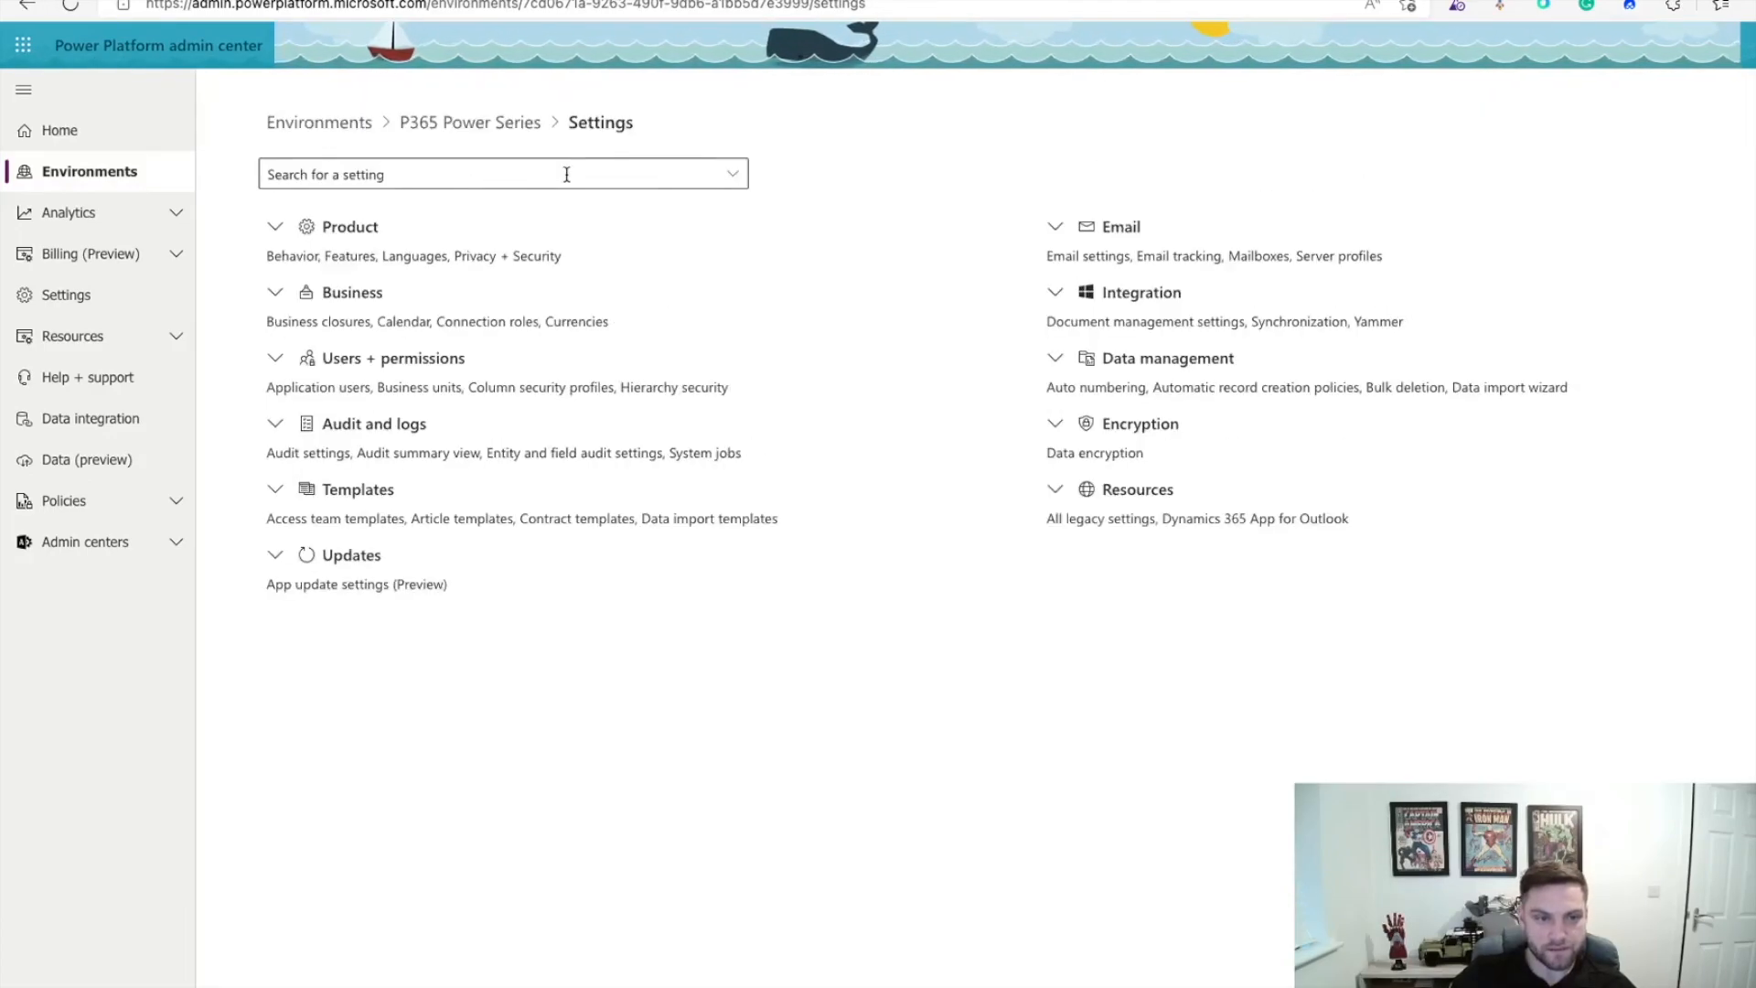
Step: Start a new profile under Users + permissions > Column security profiles
left_click(275, 358)
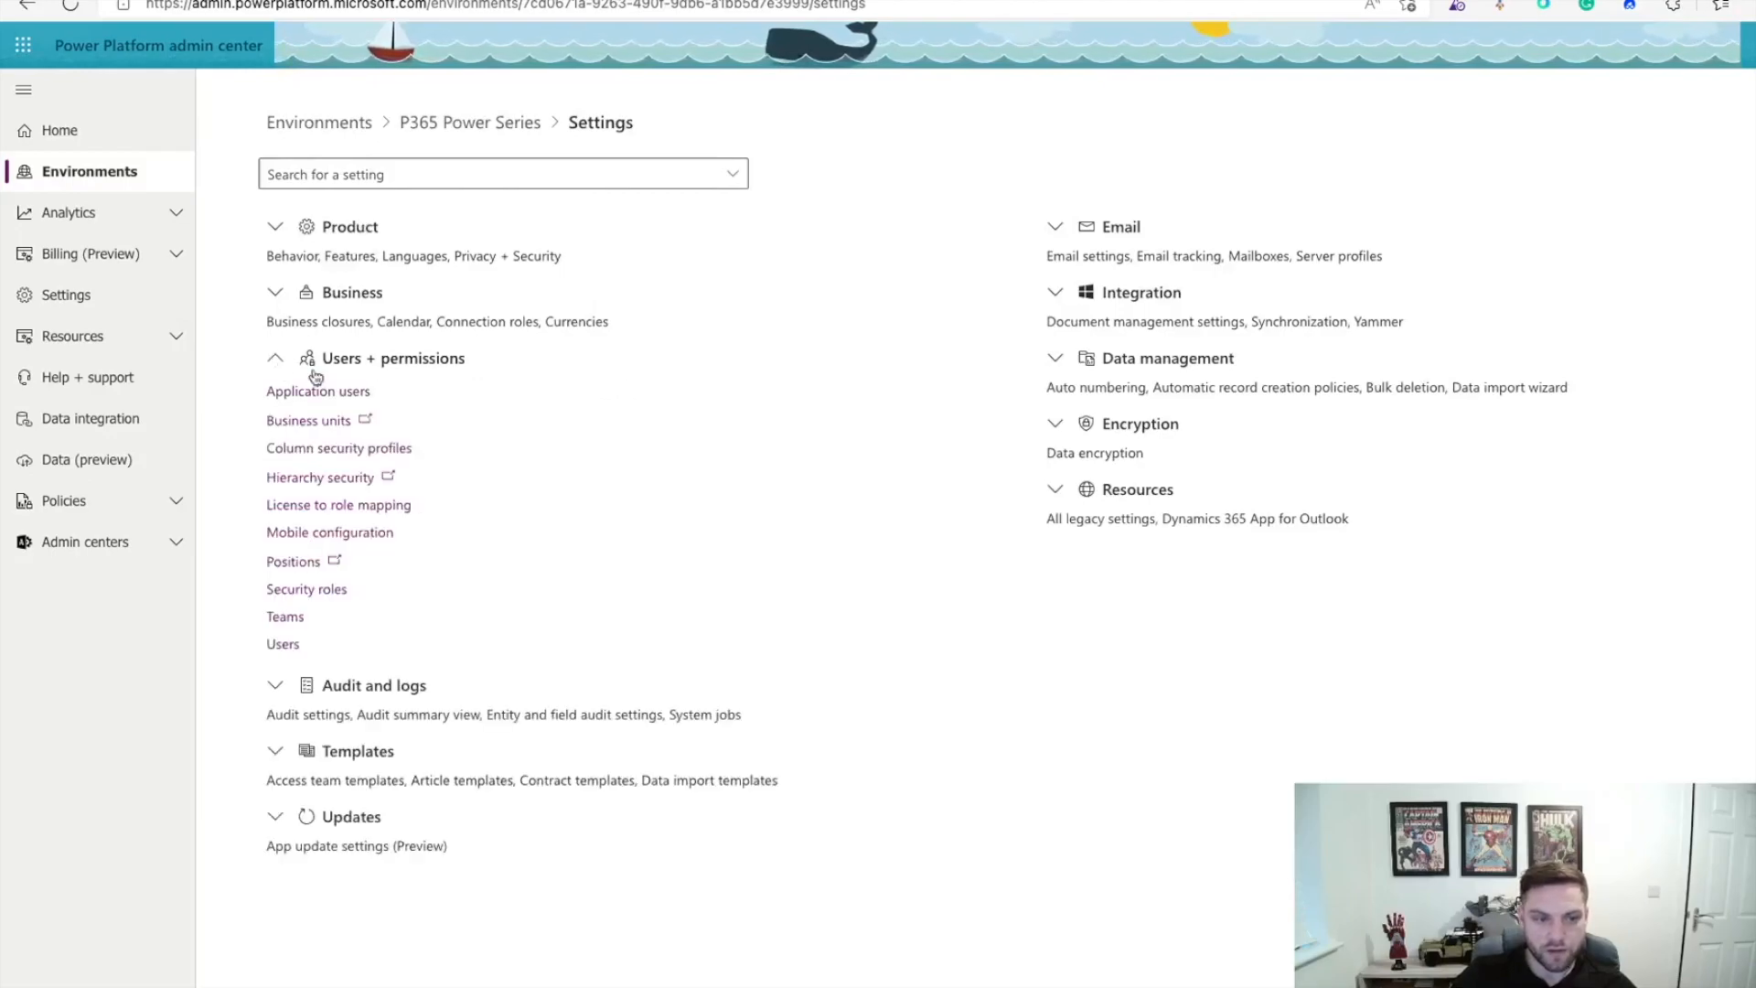
left_click(357, 448)
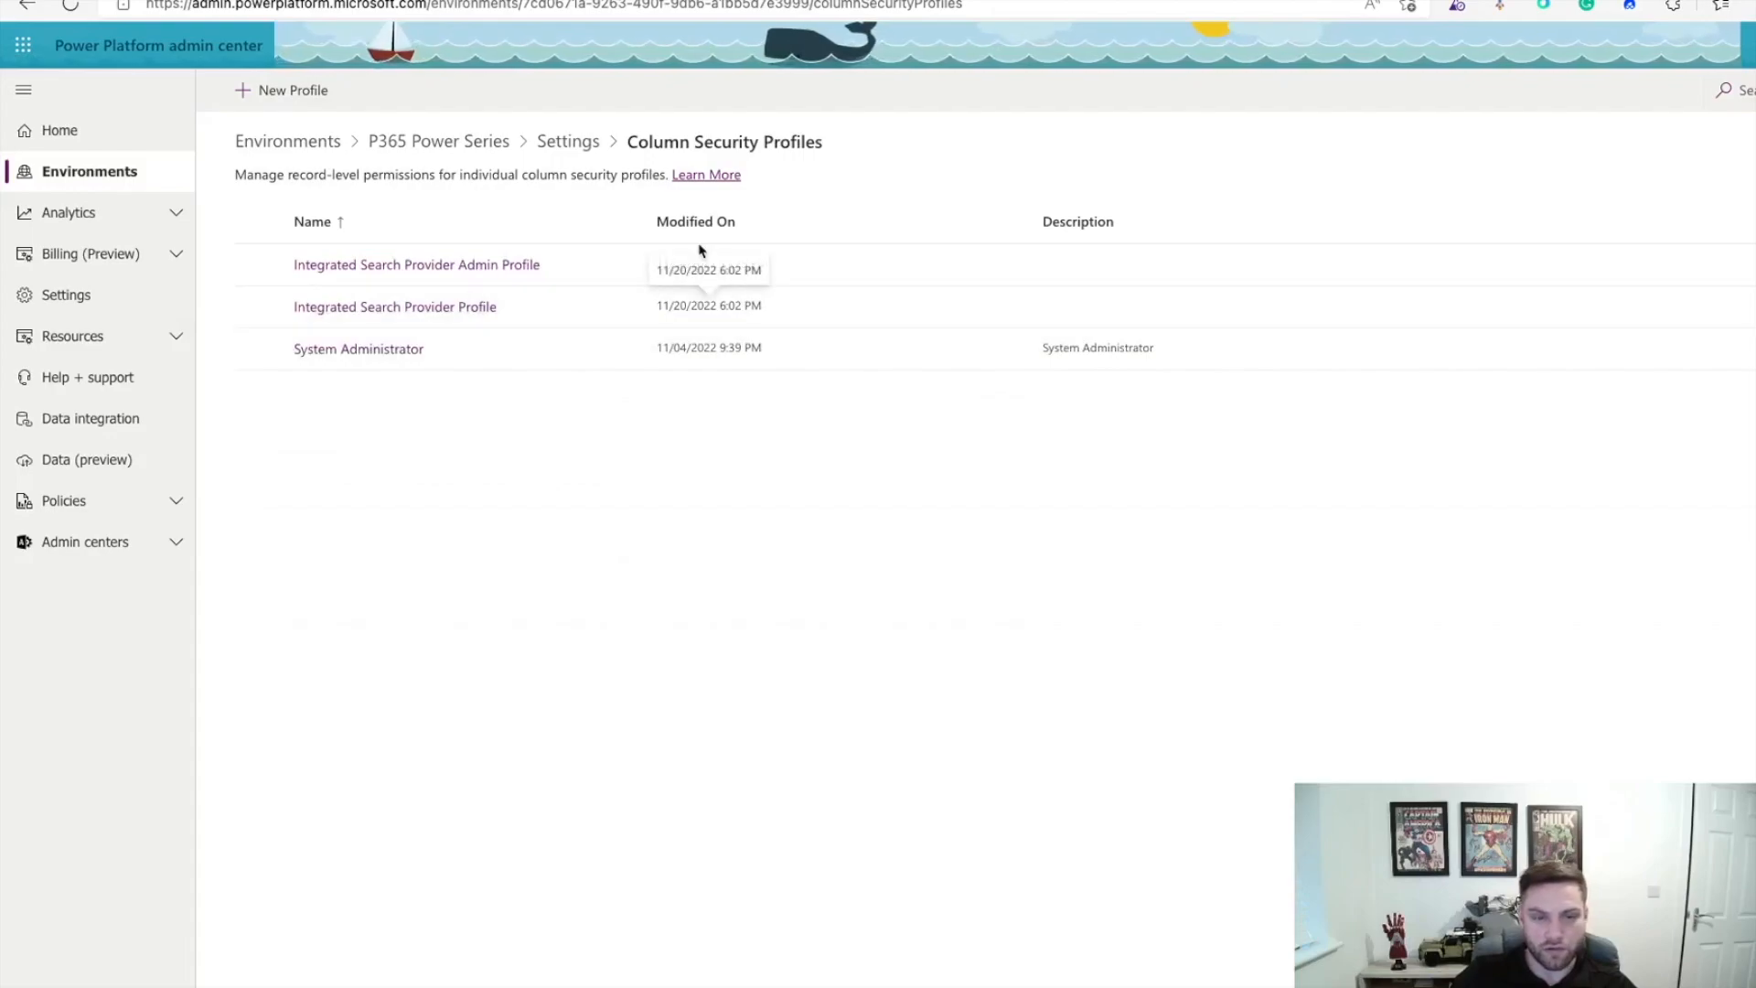
left_click(281, 96)
Step: Name it Salary Profile, describe it 'Power Series profile for User Salary', and save
left_click(1403, 118)
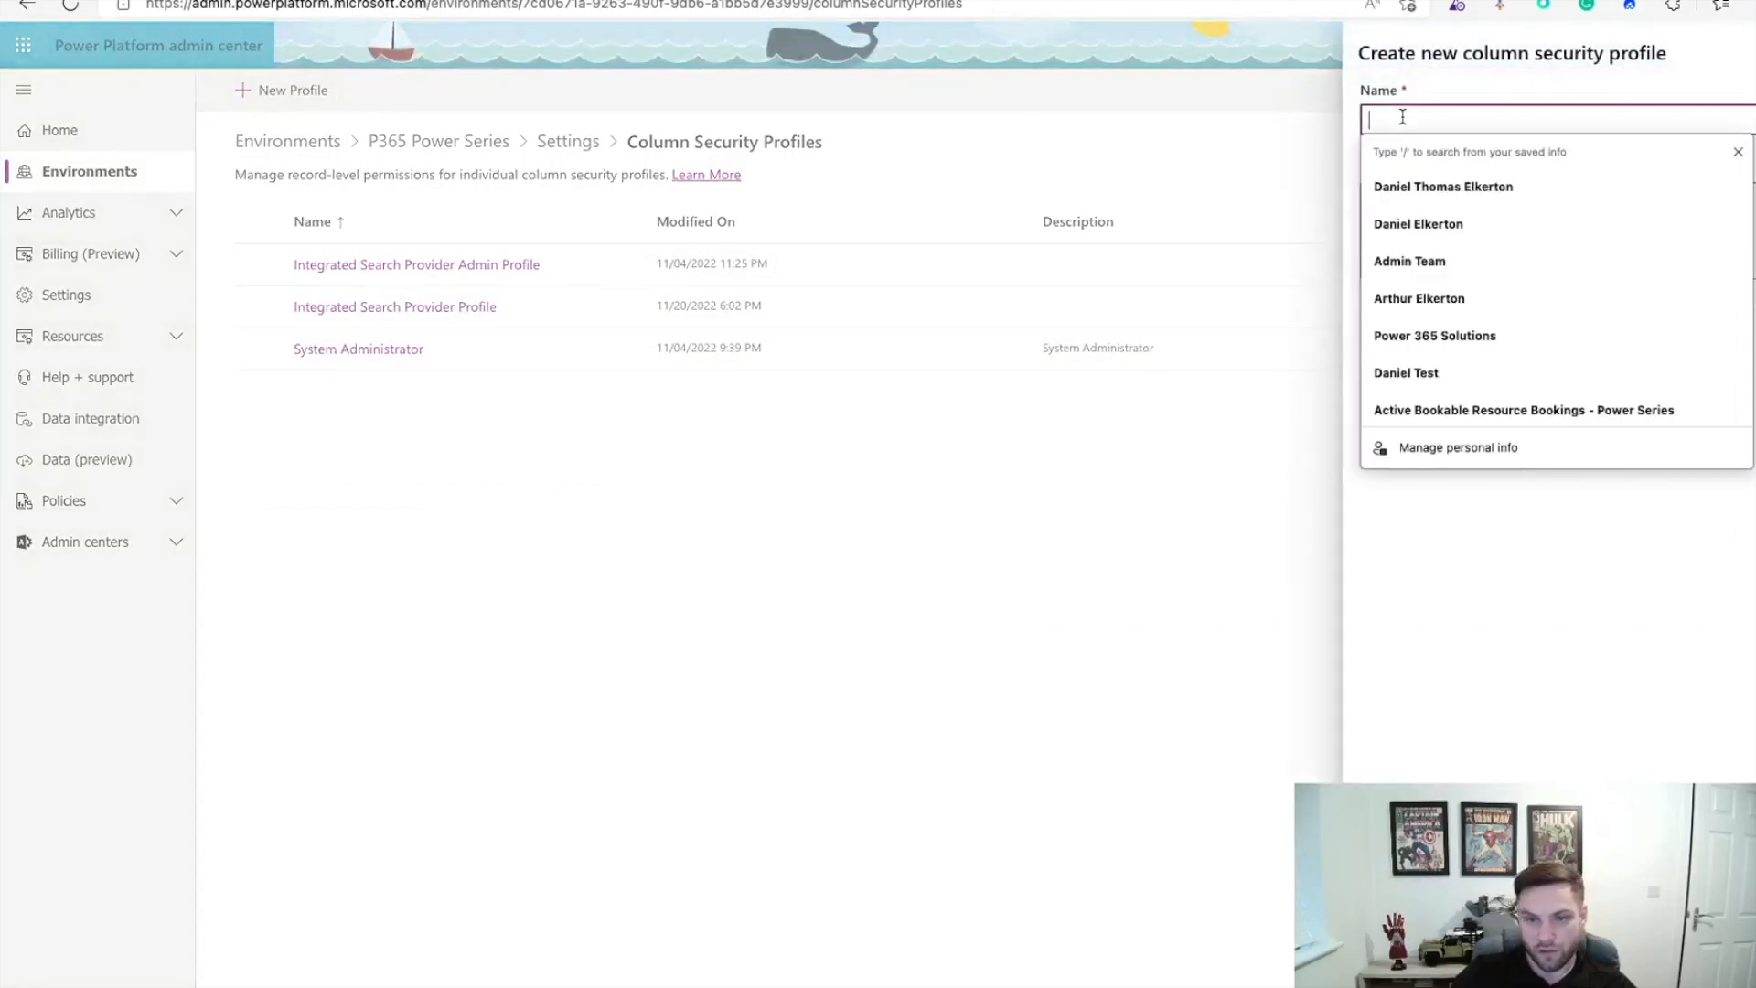
type("Salary Profile")
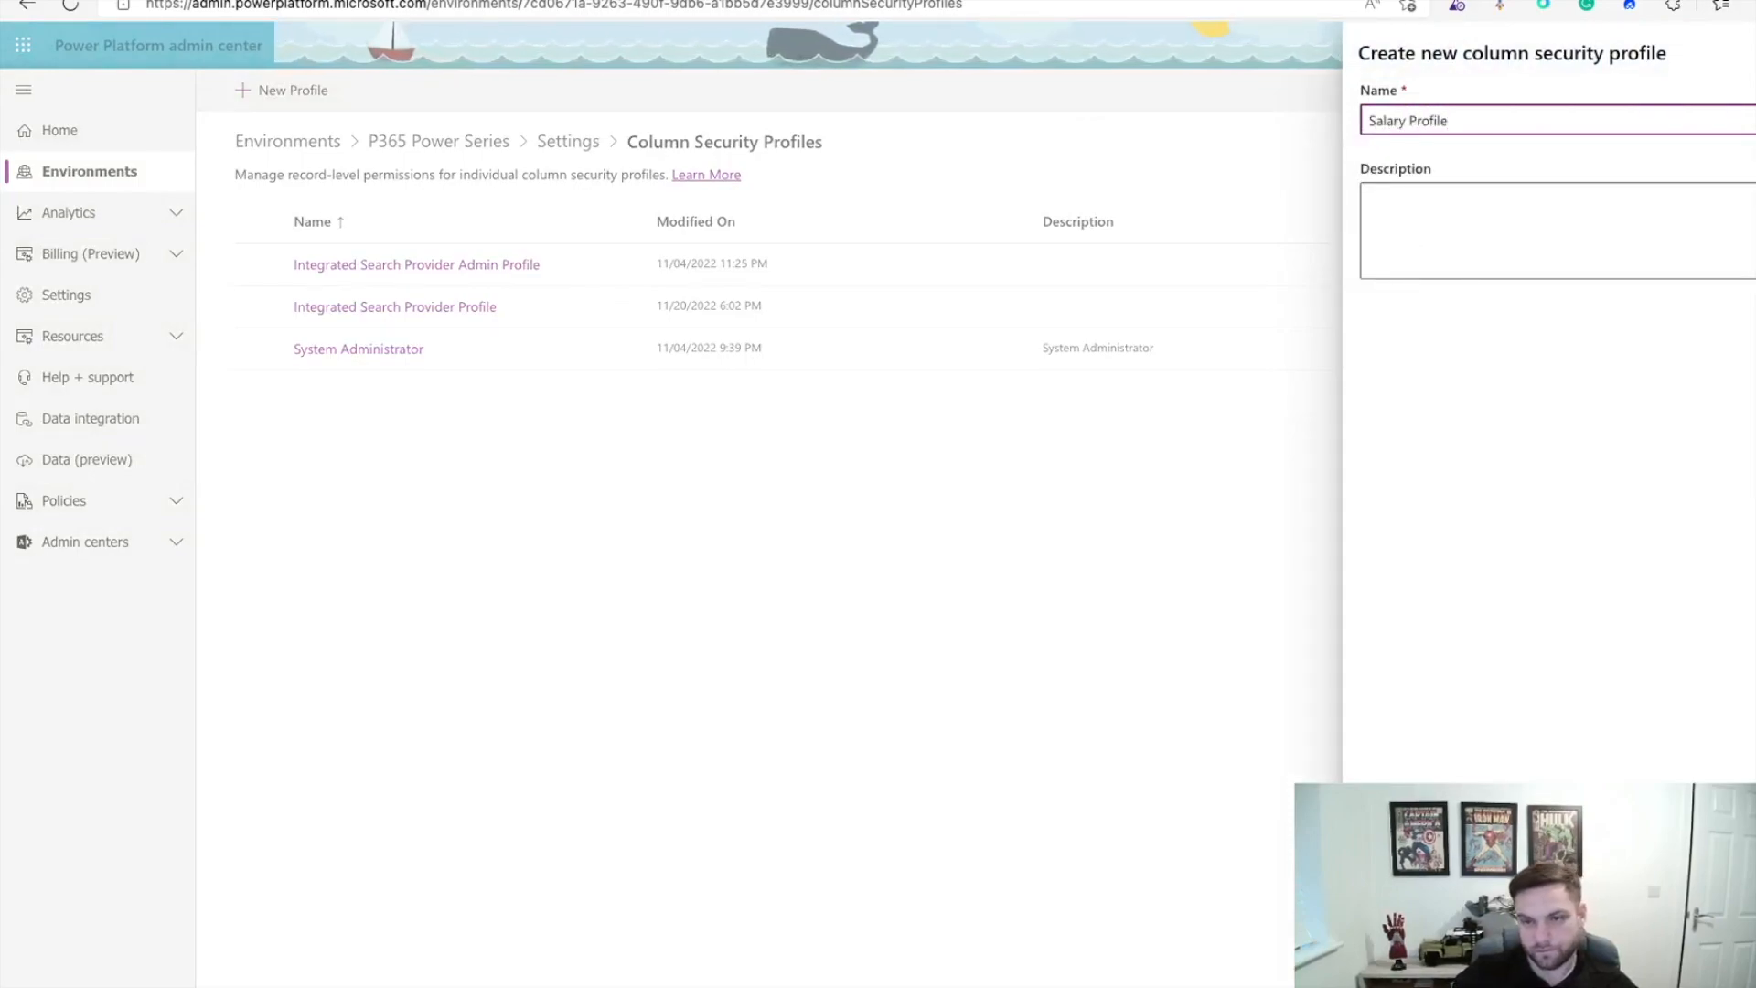
left_click(1407, 211)
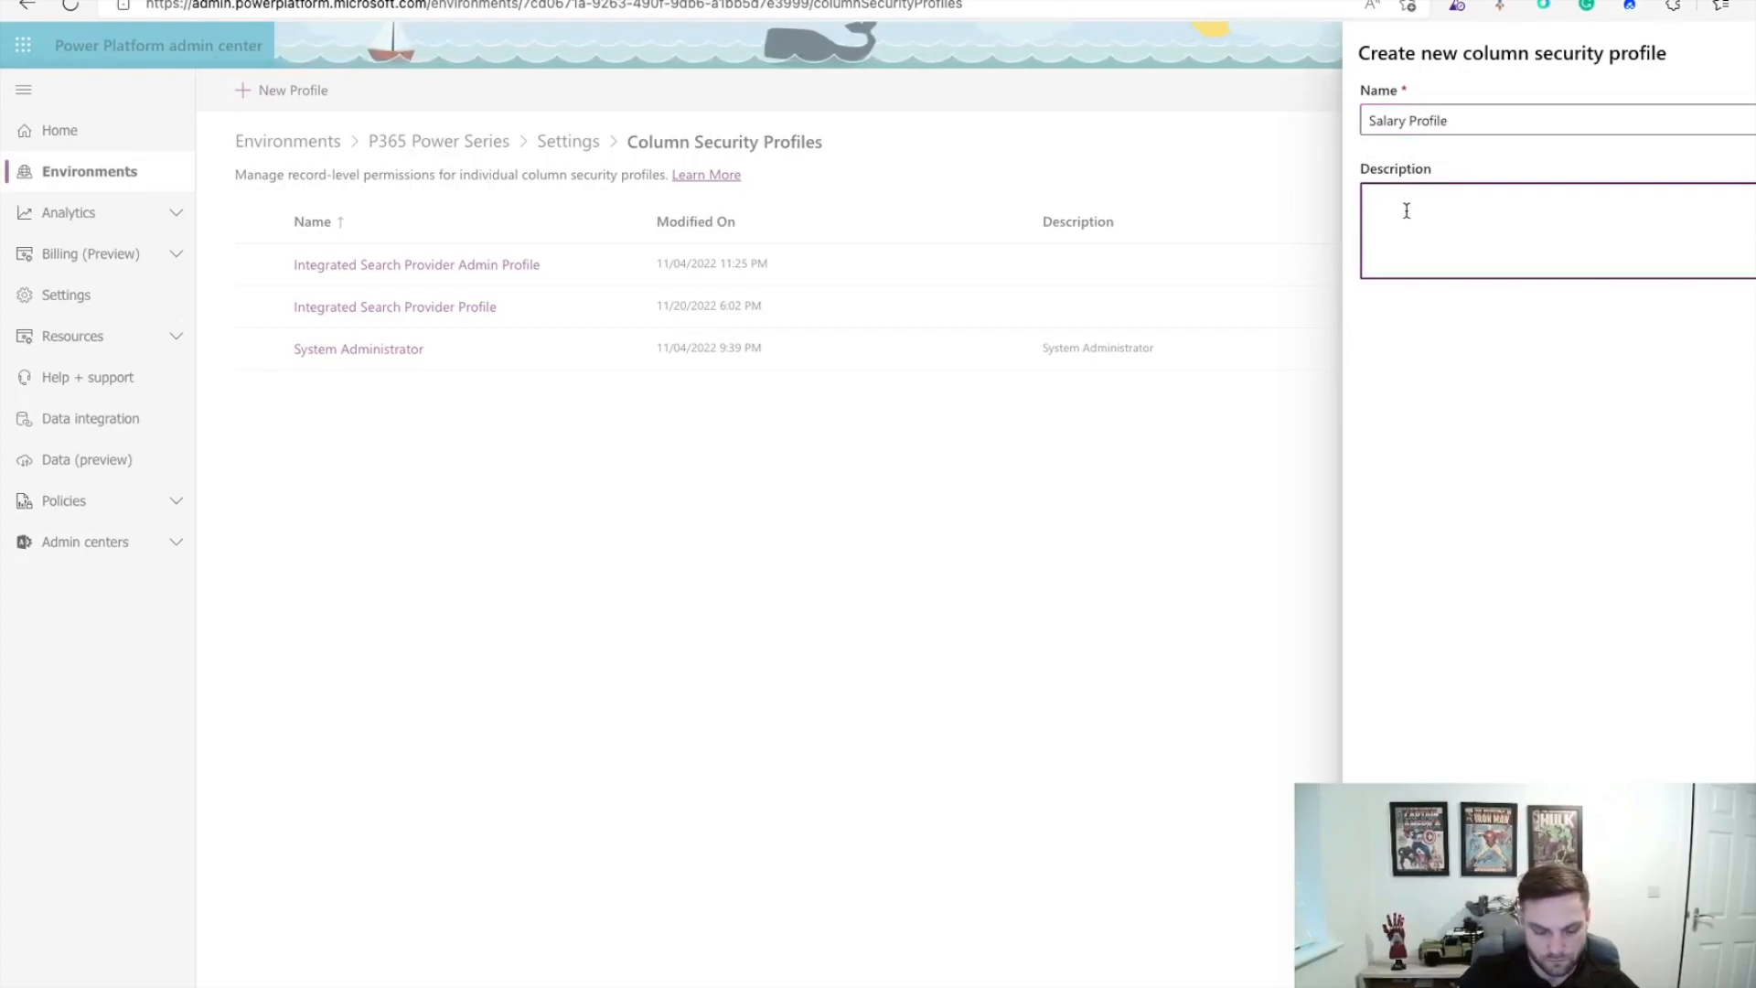
type("Power Series")
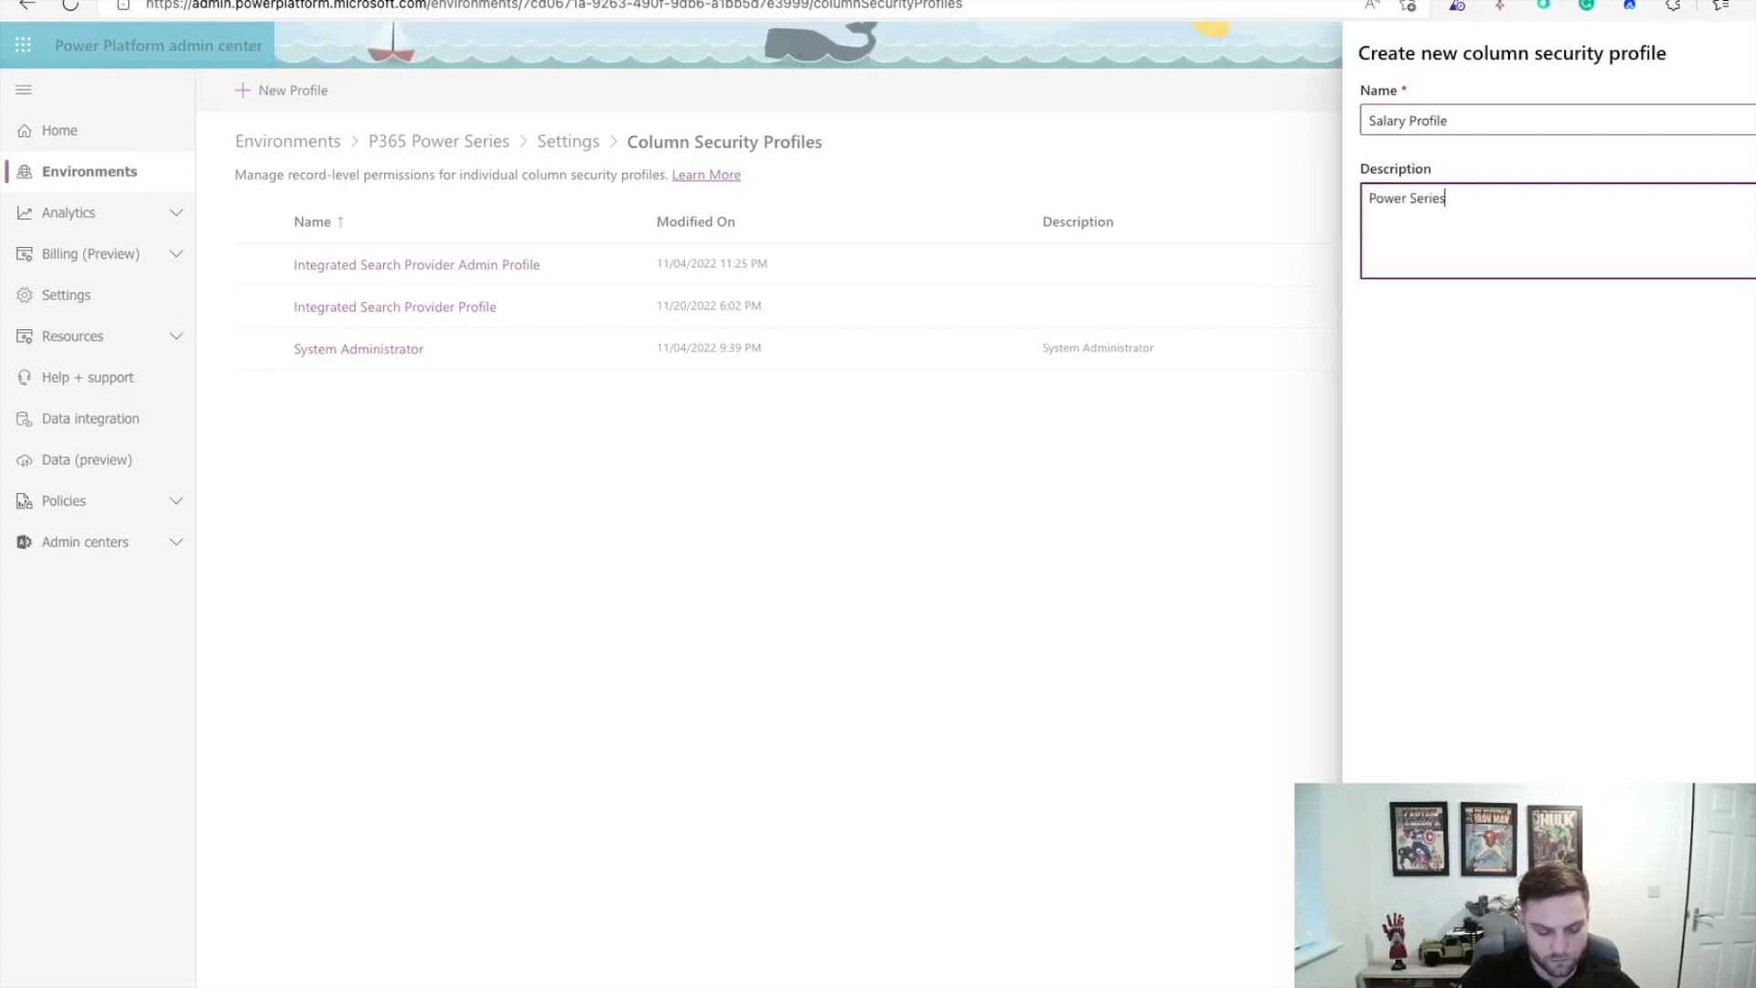
type(" profile for User Salary")
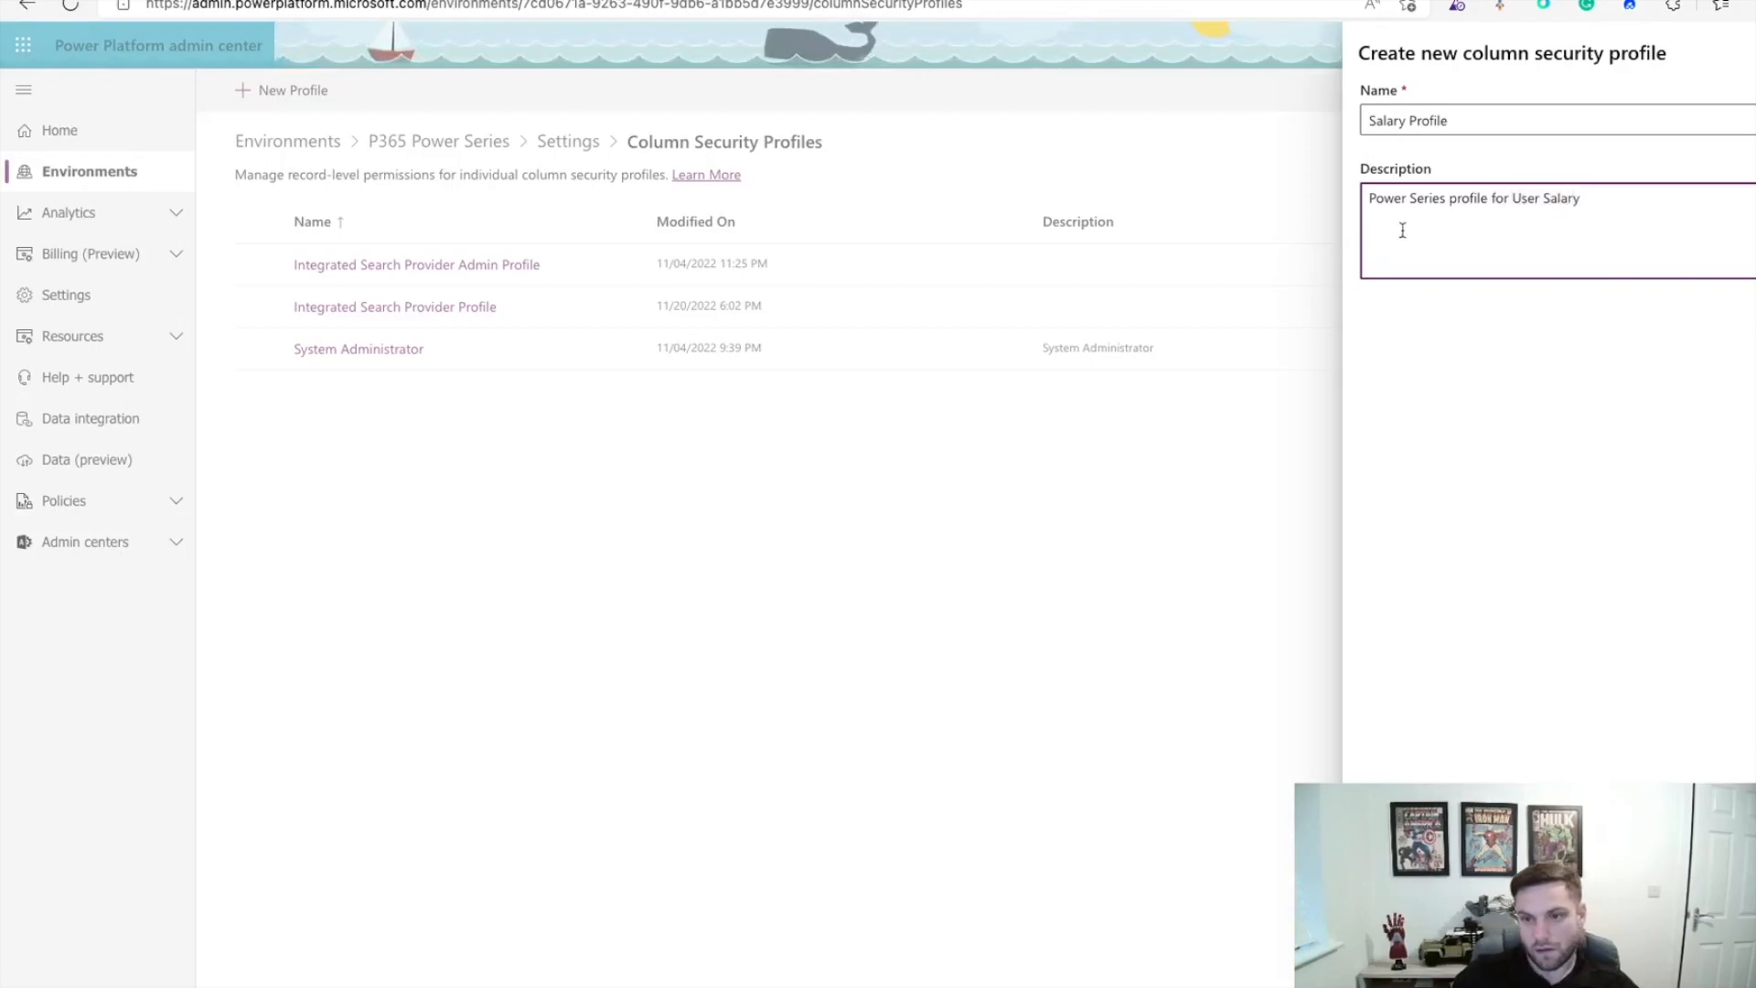
left_click(1378, 546)
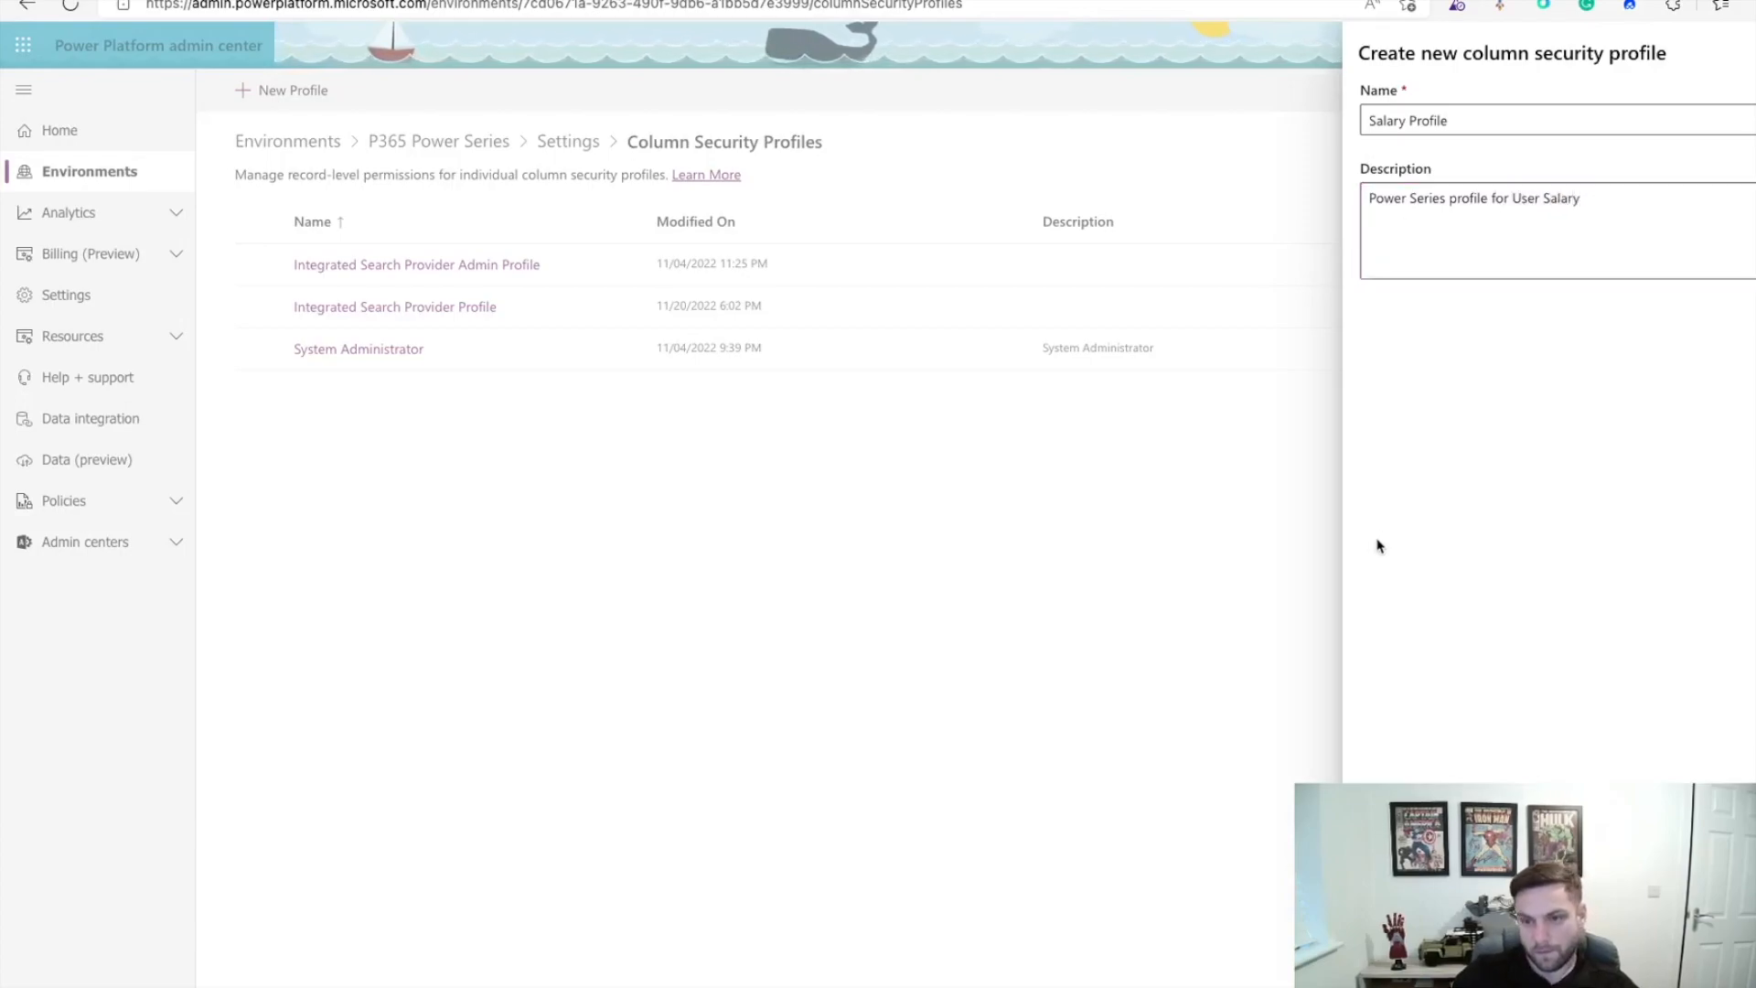
left_click(1386, 956)
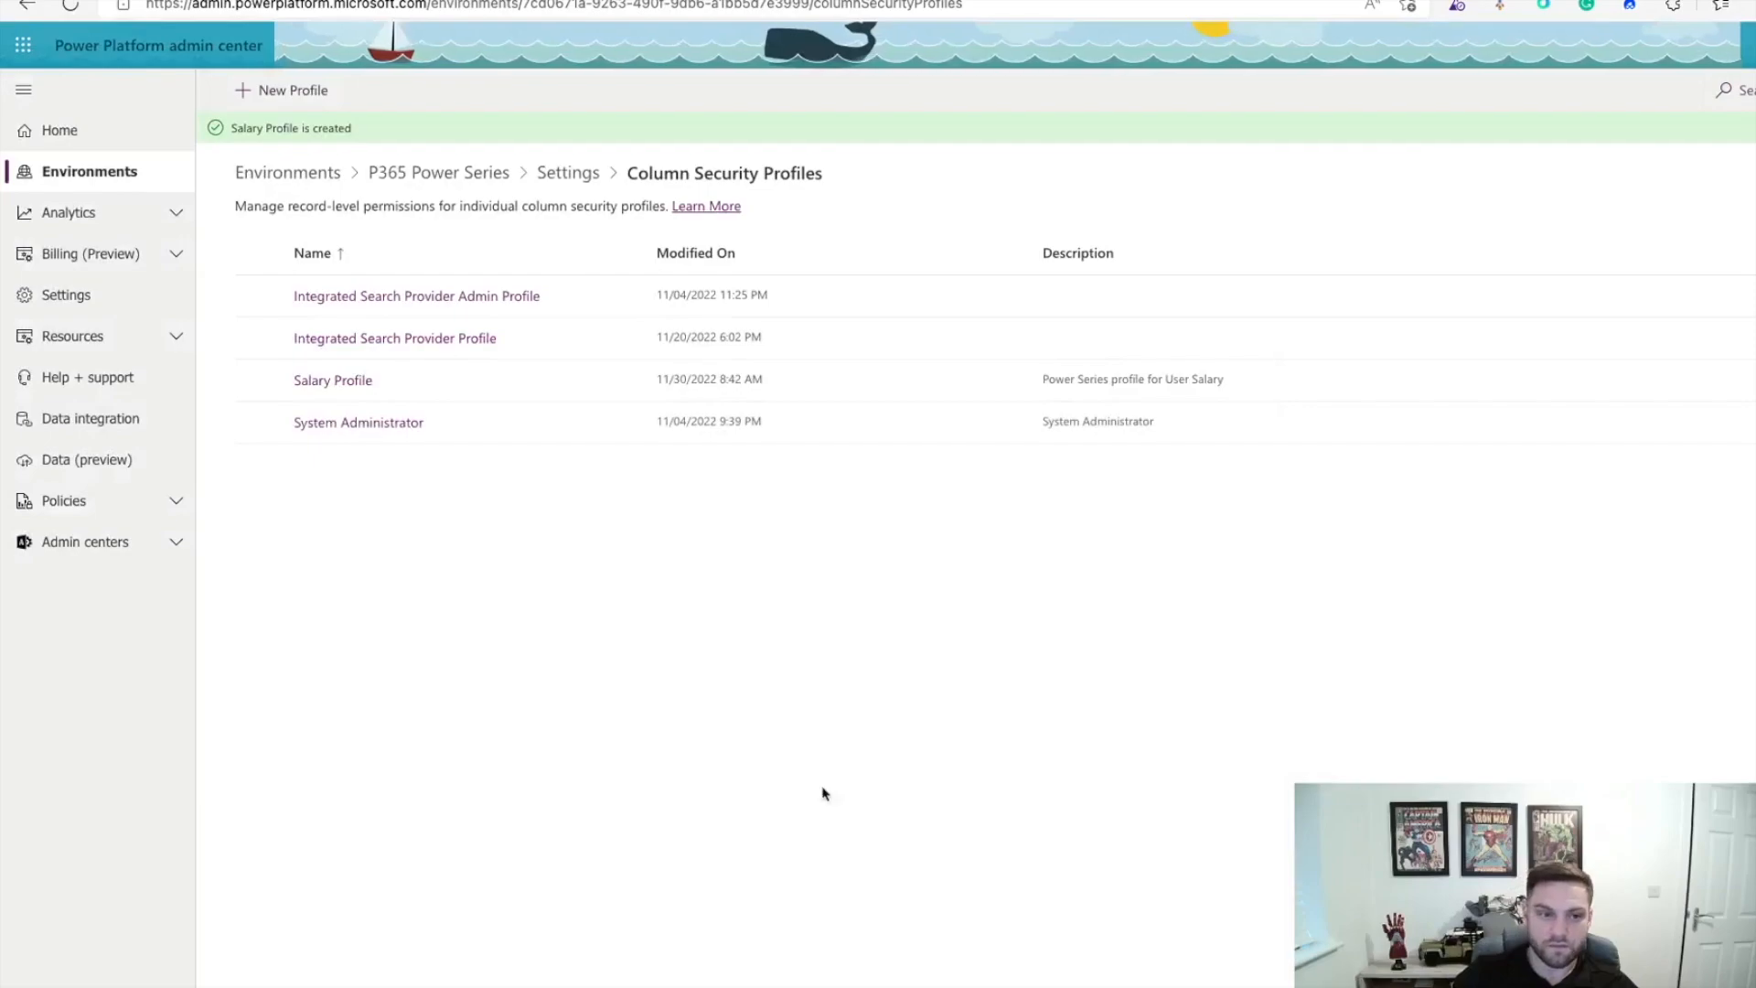
Step: Open Salary Profile and edit permissions for the p365_salary column
left_click(348, 389)
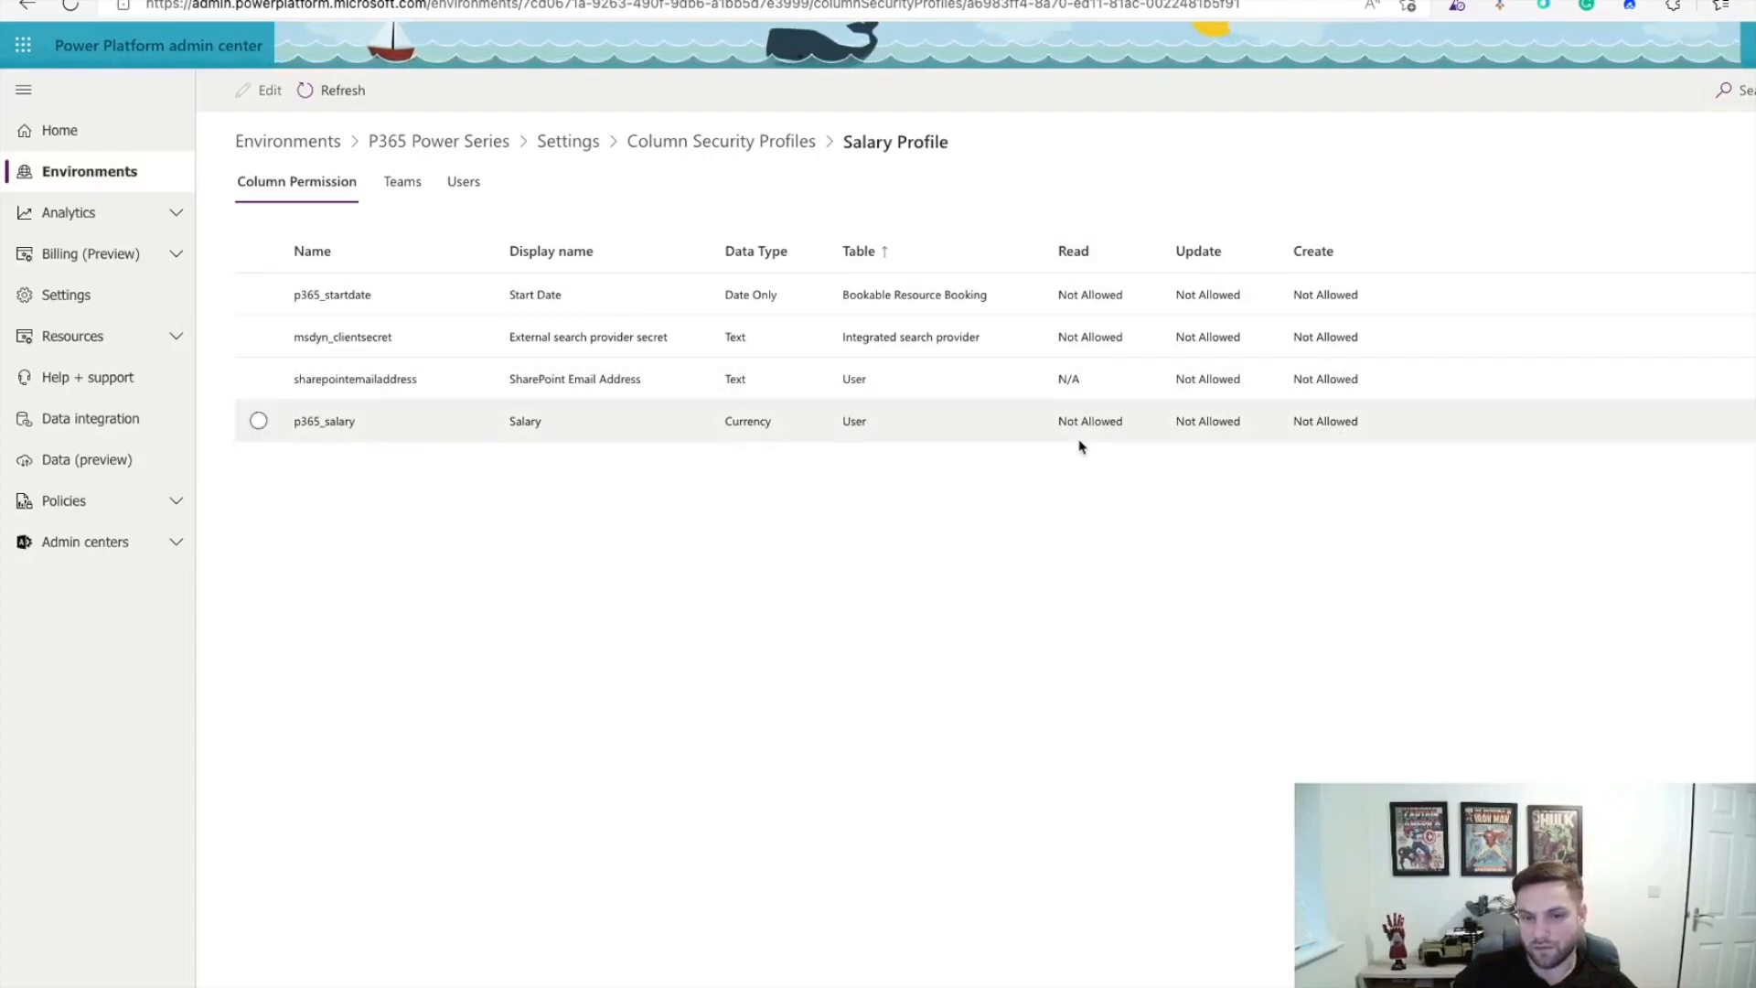
left_click(259, 422)
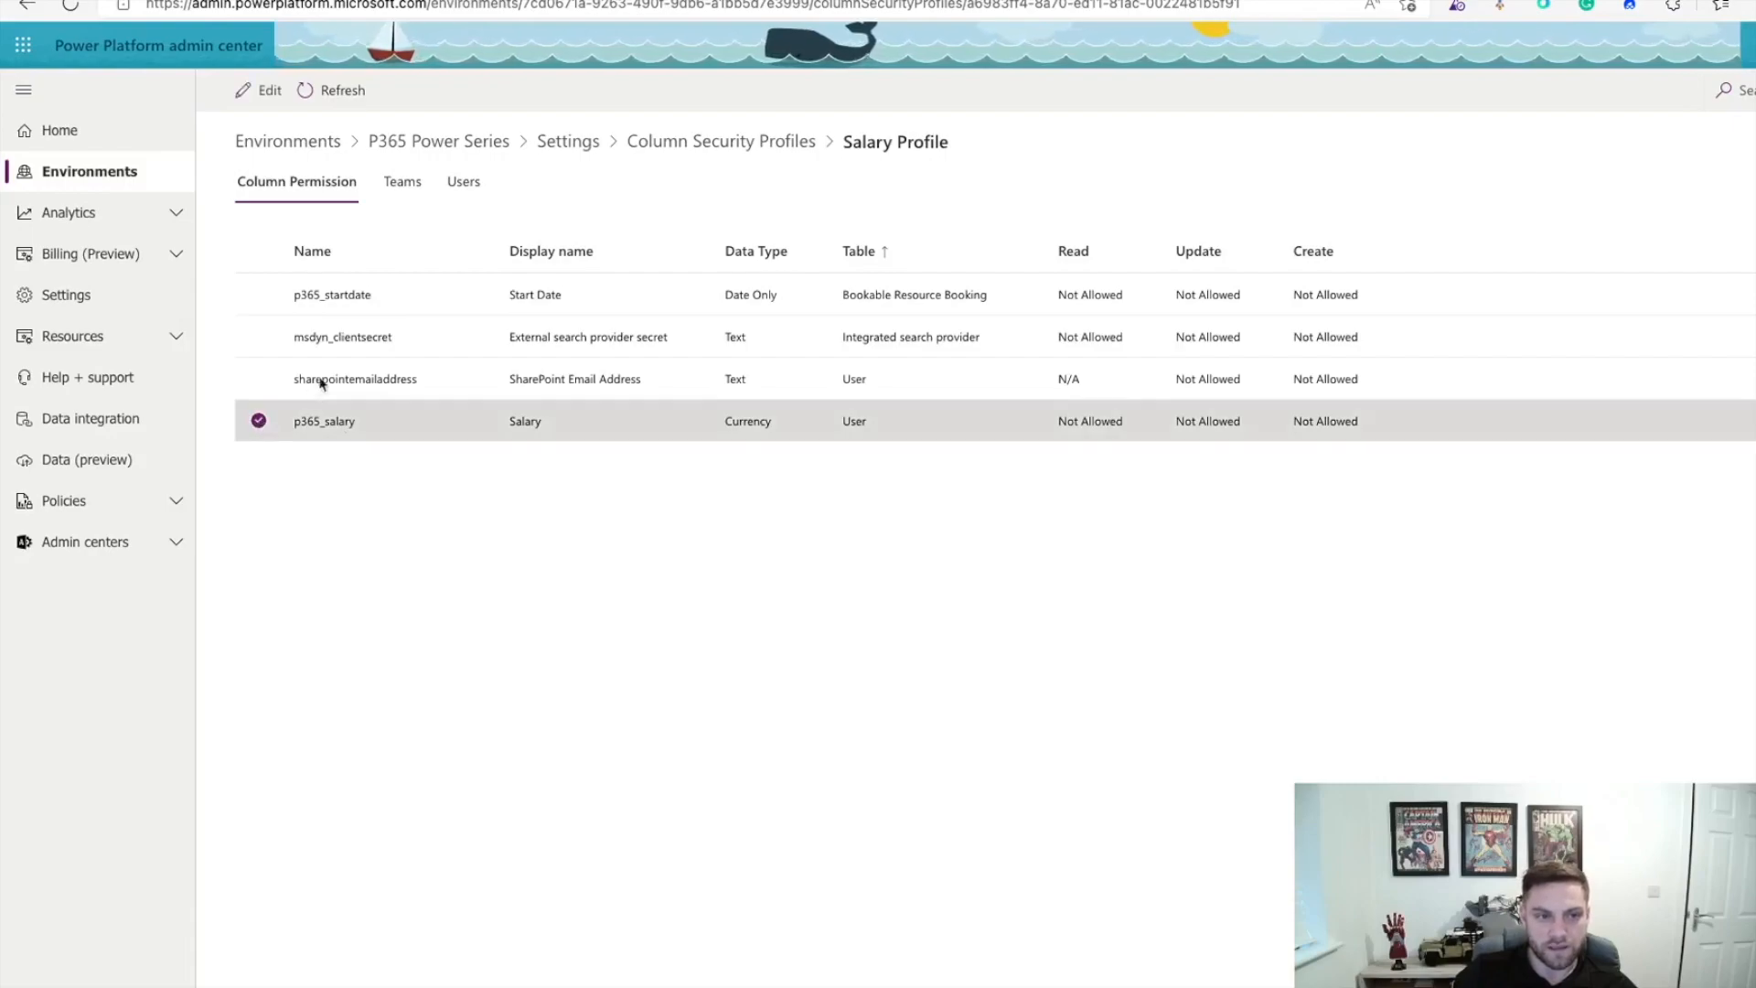
left_click(264, 91)
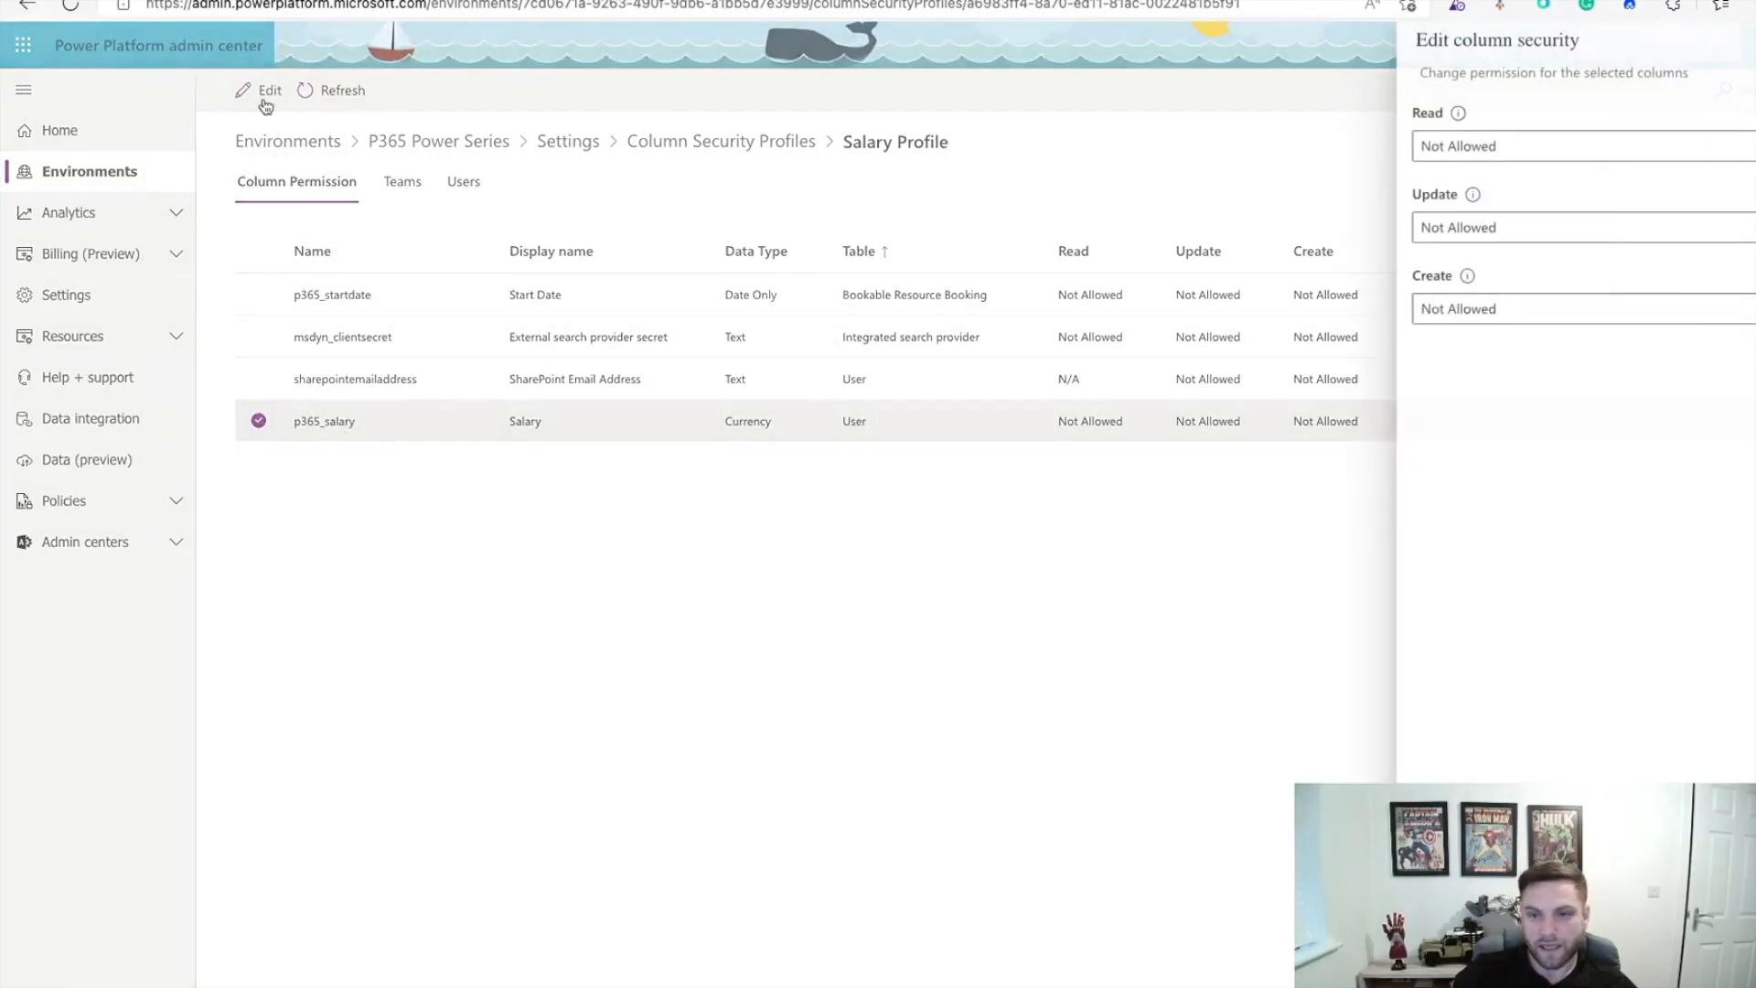
Step: Set Read, Update and Create to Allowed on the Salary column and save
left_click(1662, 149)
left_click(1589, 177)
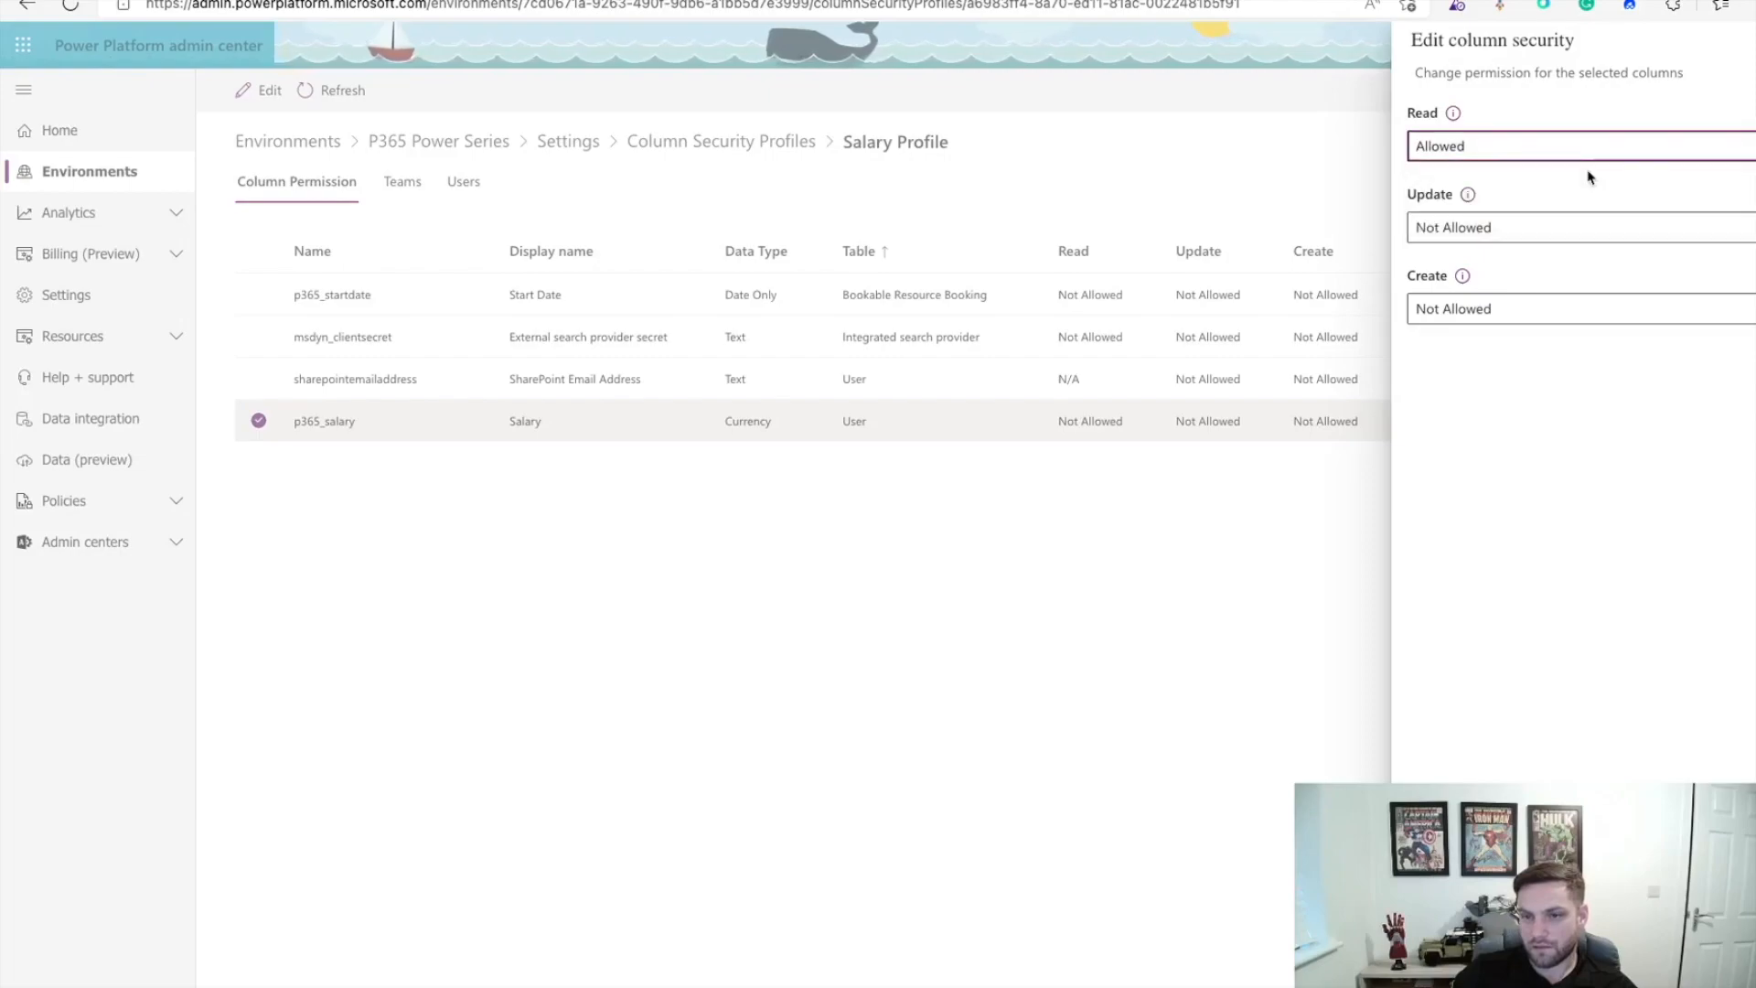
left_click(1568, 230)
left_click(1545, 259)
left_click(1601, 319)
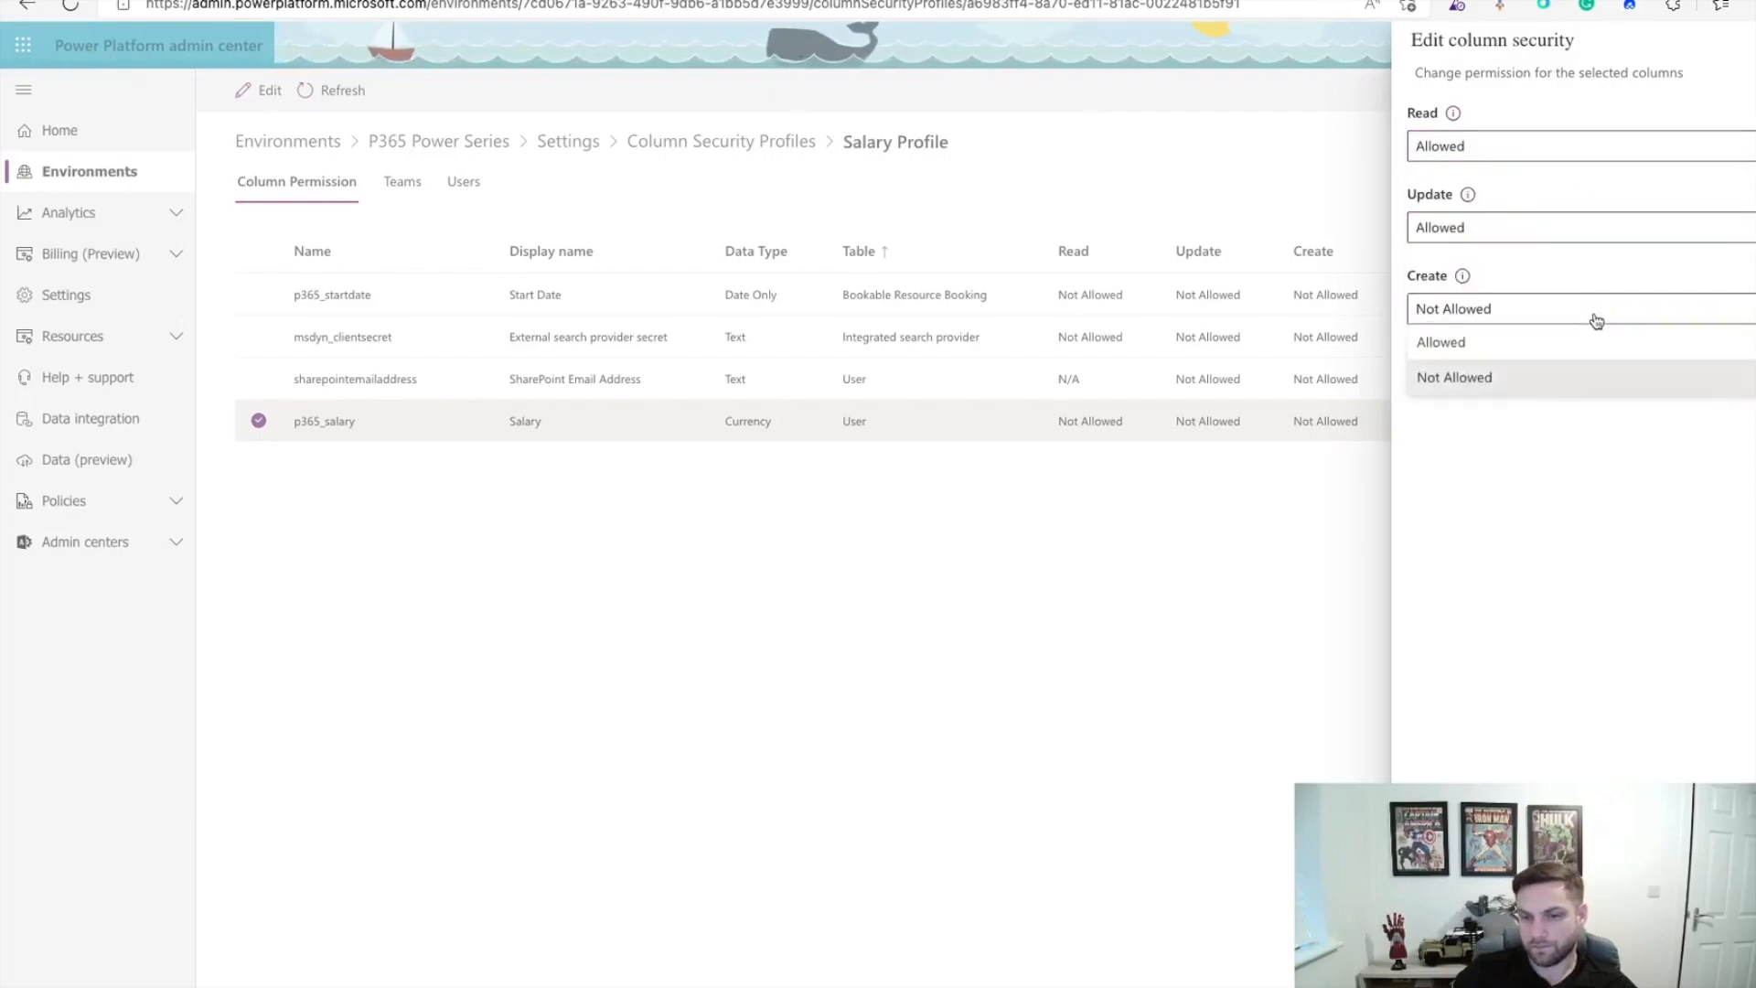
left_click(1539, 353)
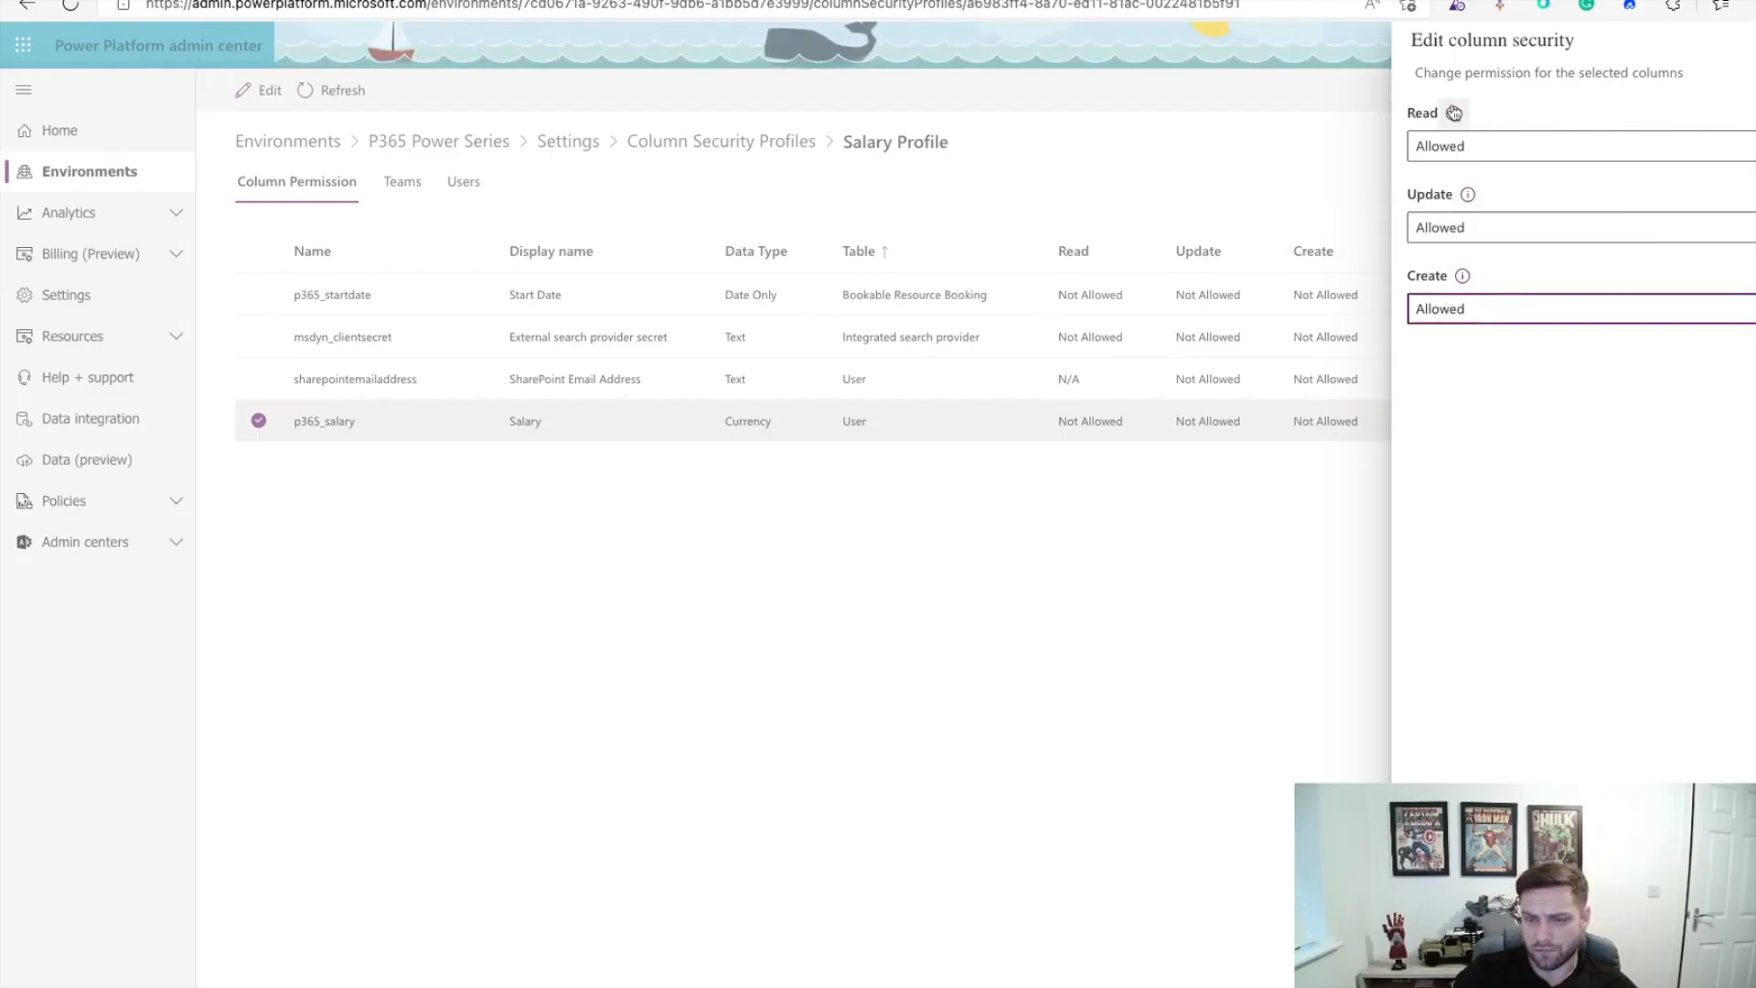
left_click(1431, 951)
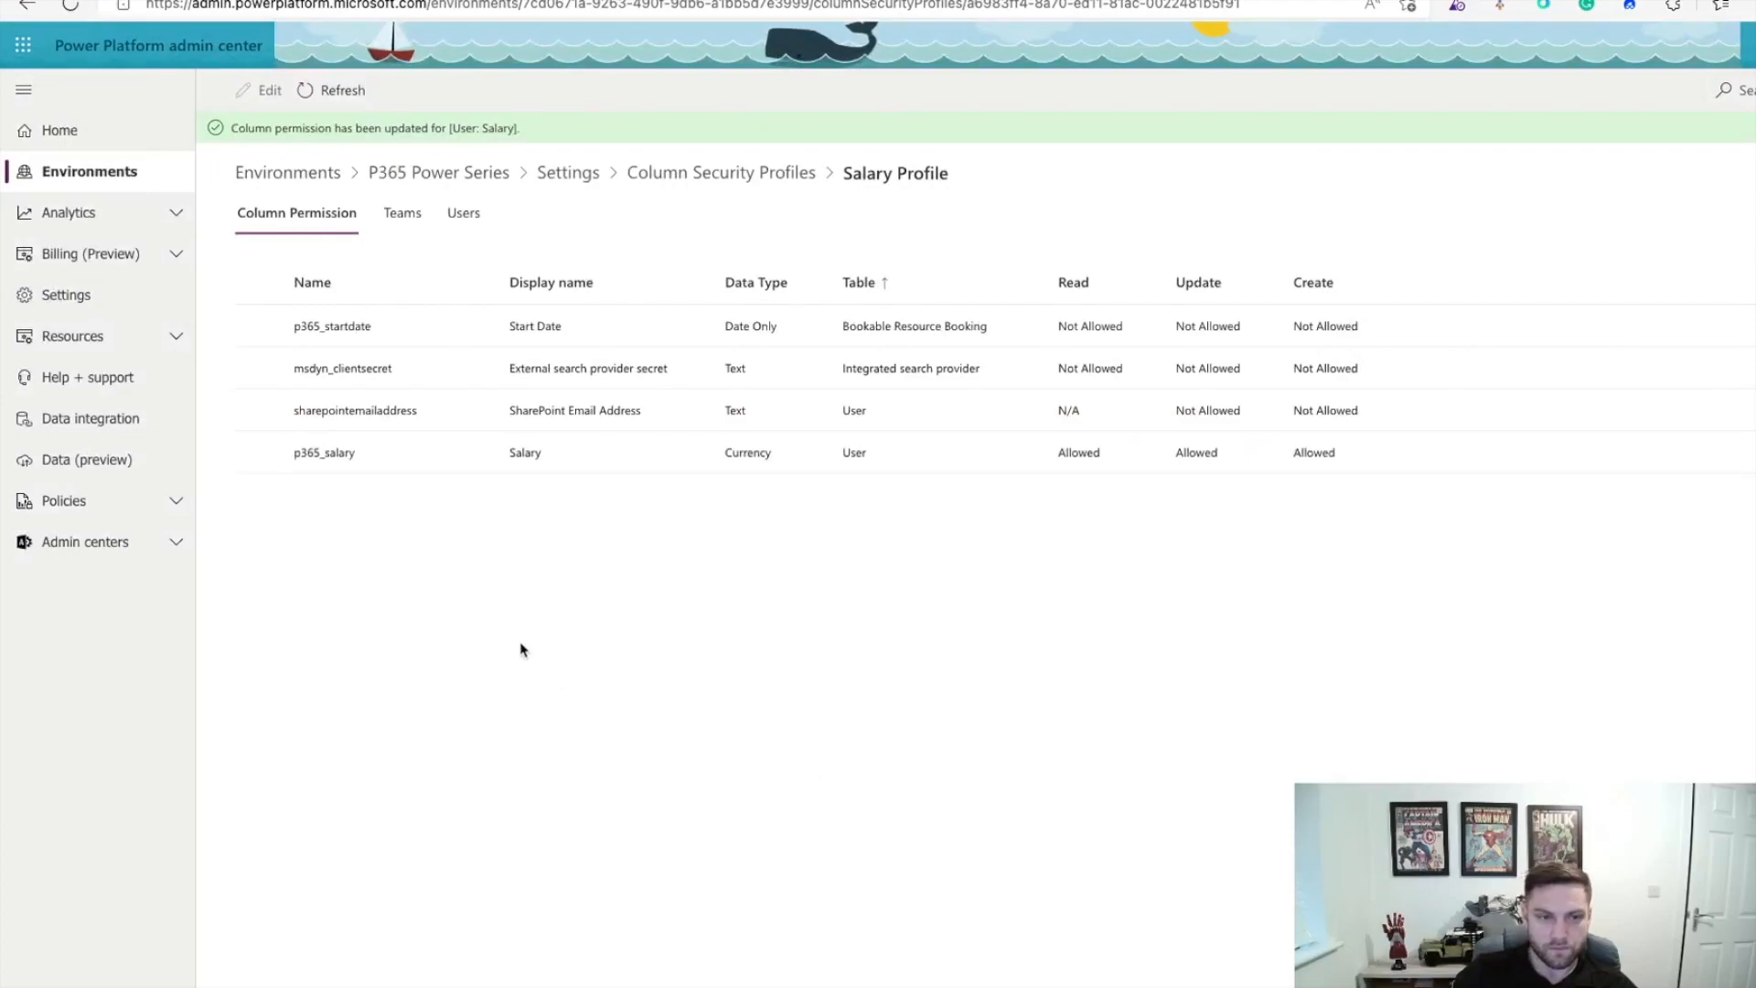
left_click(410, 225)
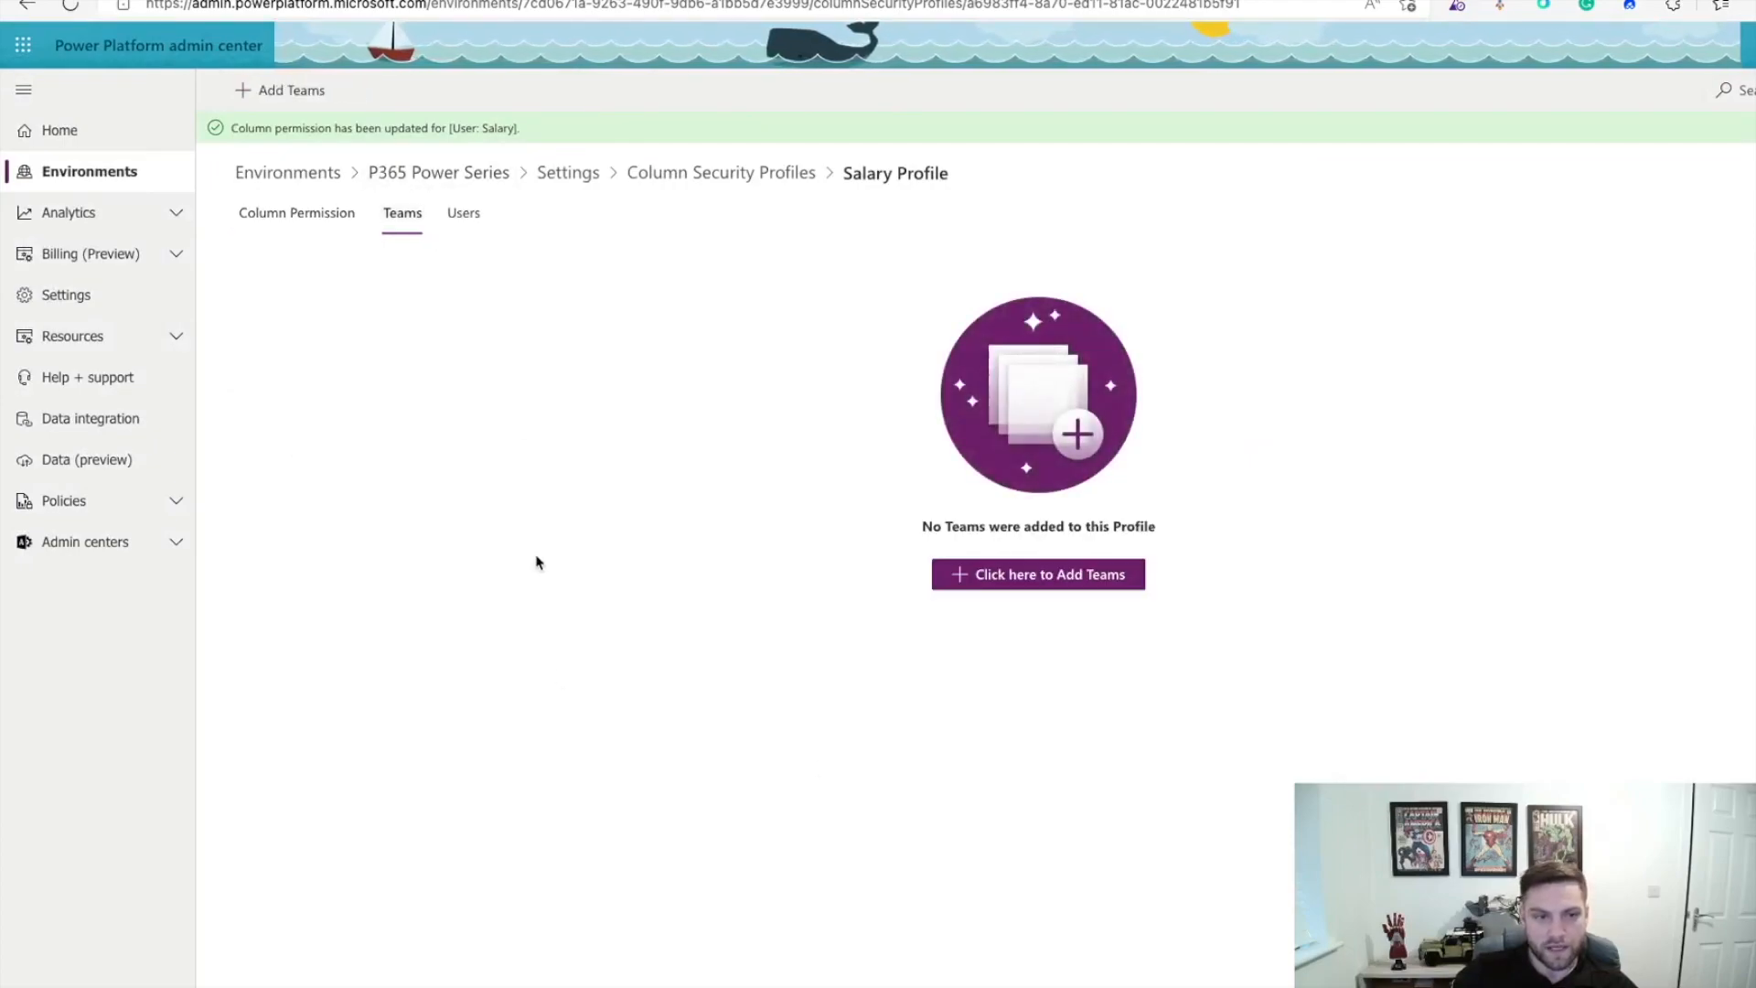
Step: From the profile's Teams tab, search for 'salary' and add Salary Team
left_click(472, 225)
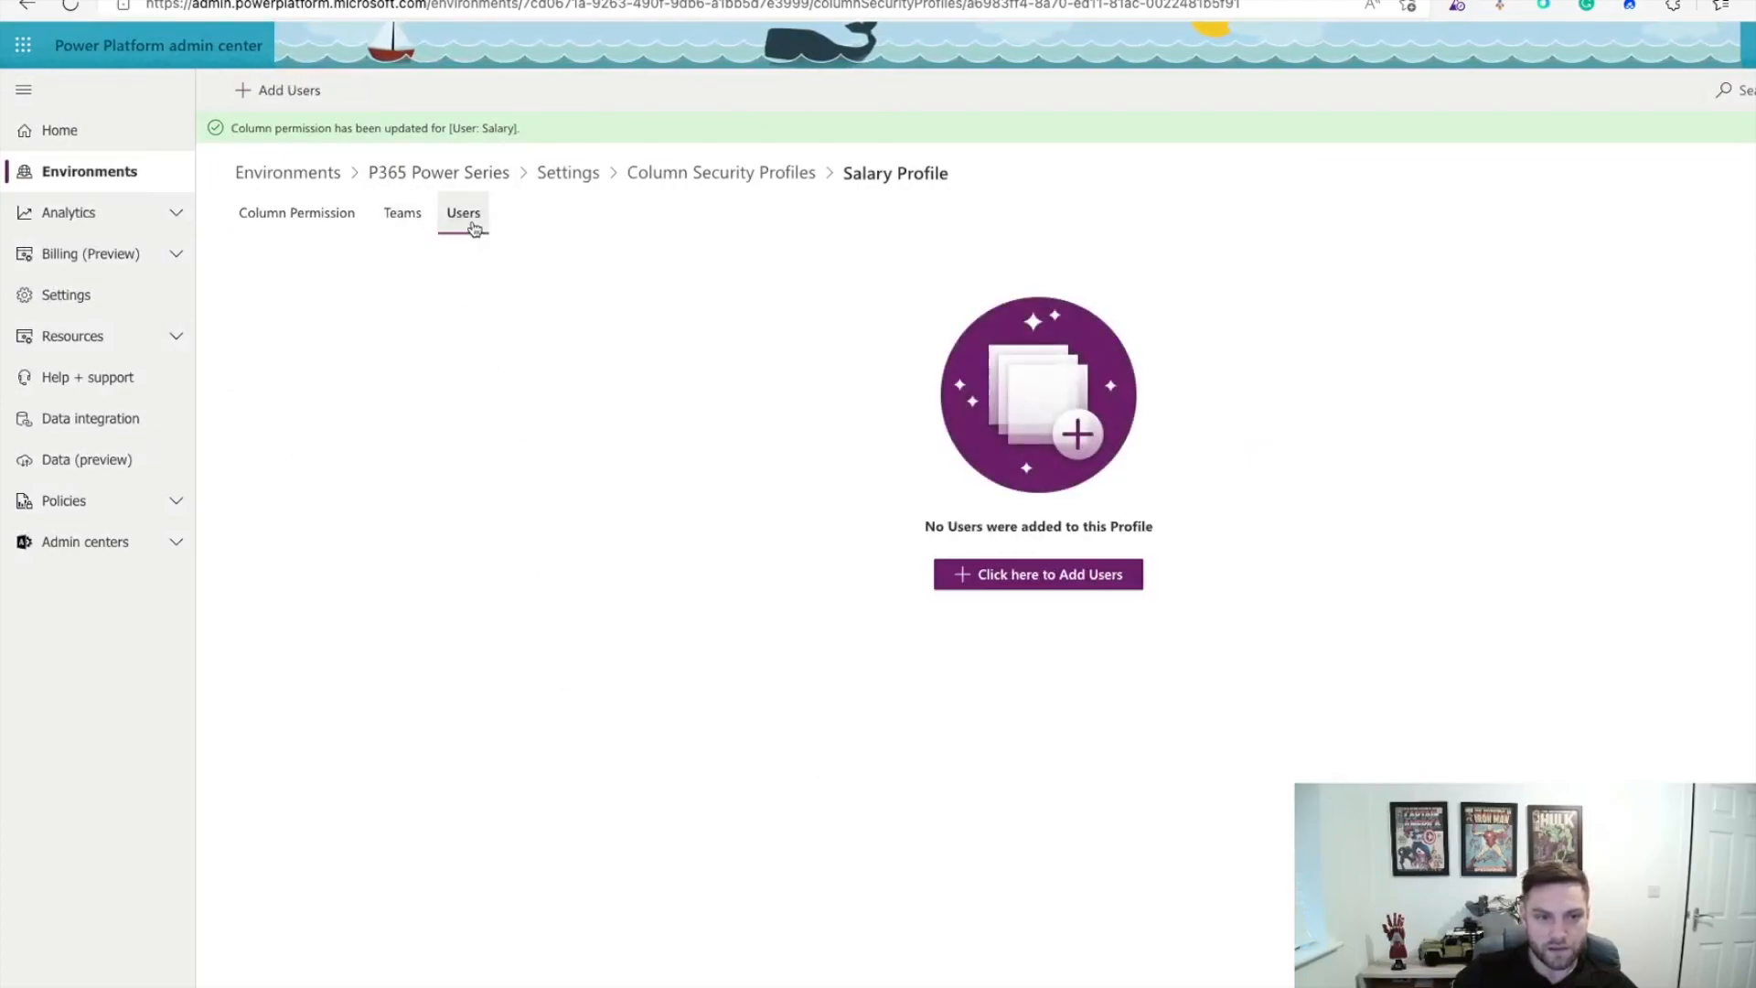
left_click(398, 227)
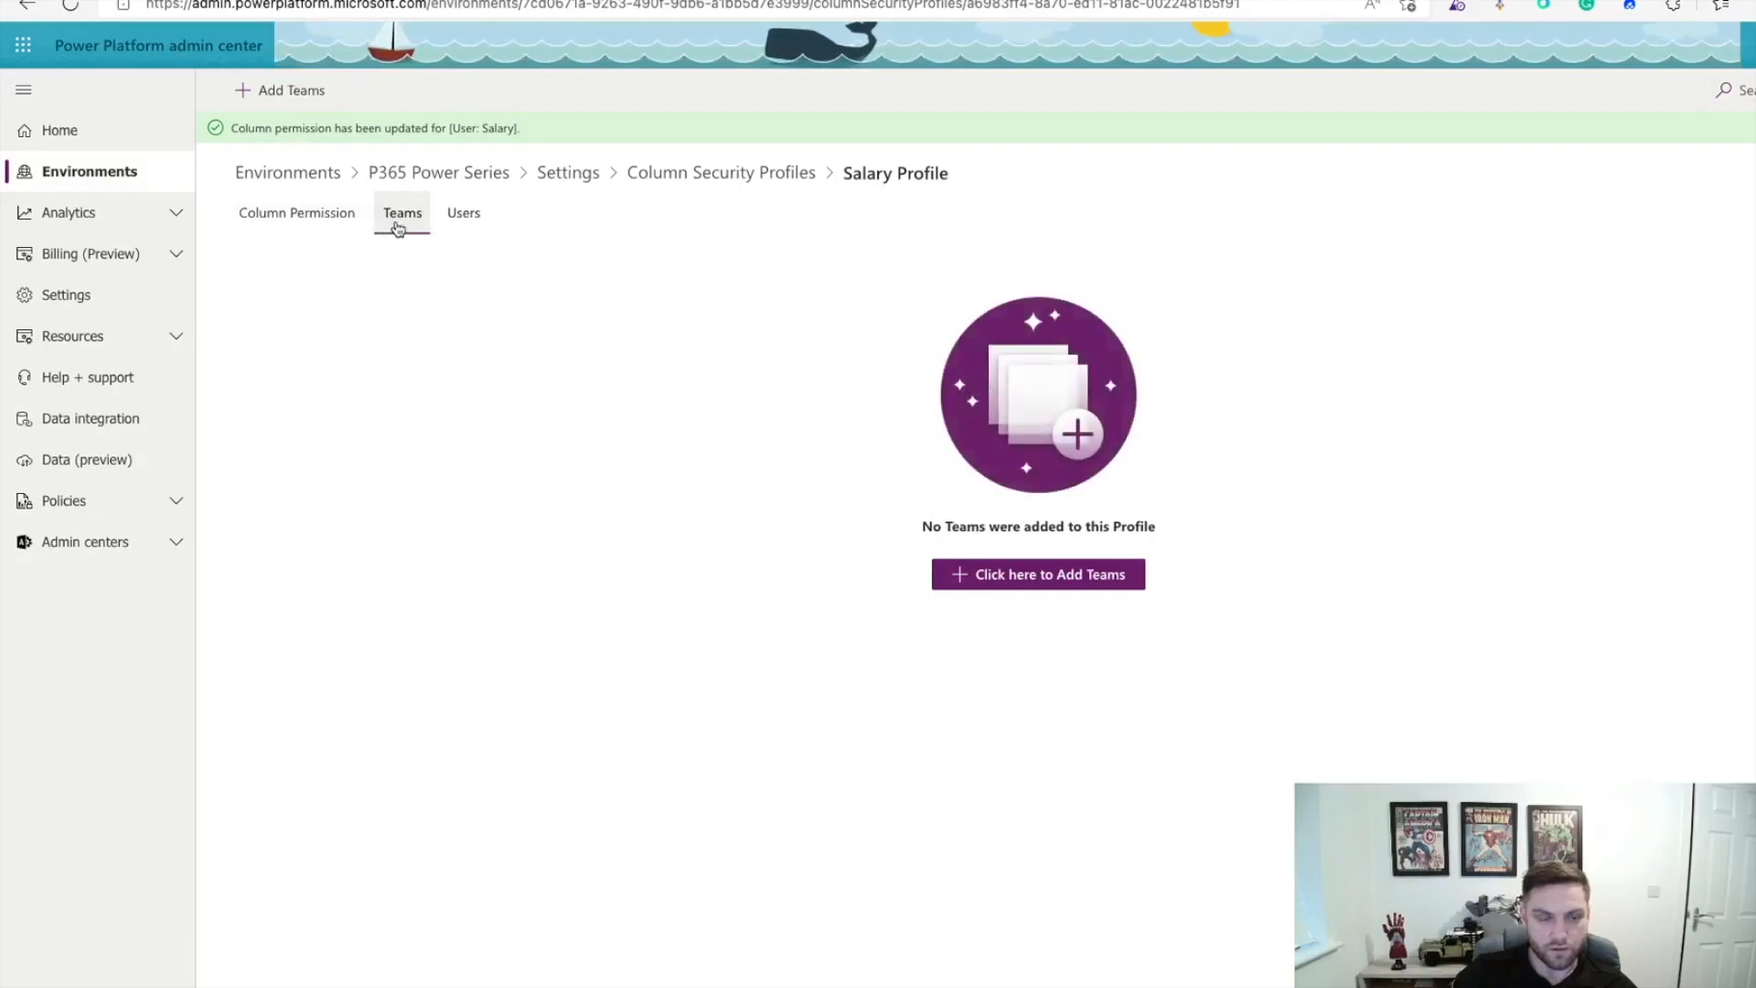
left_click(1051, 586)
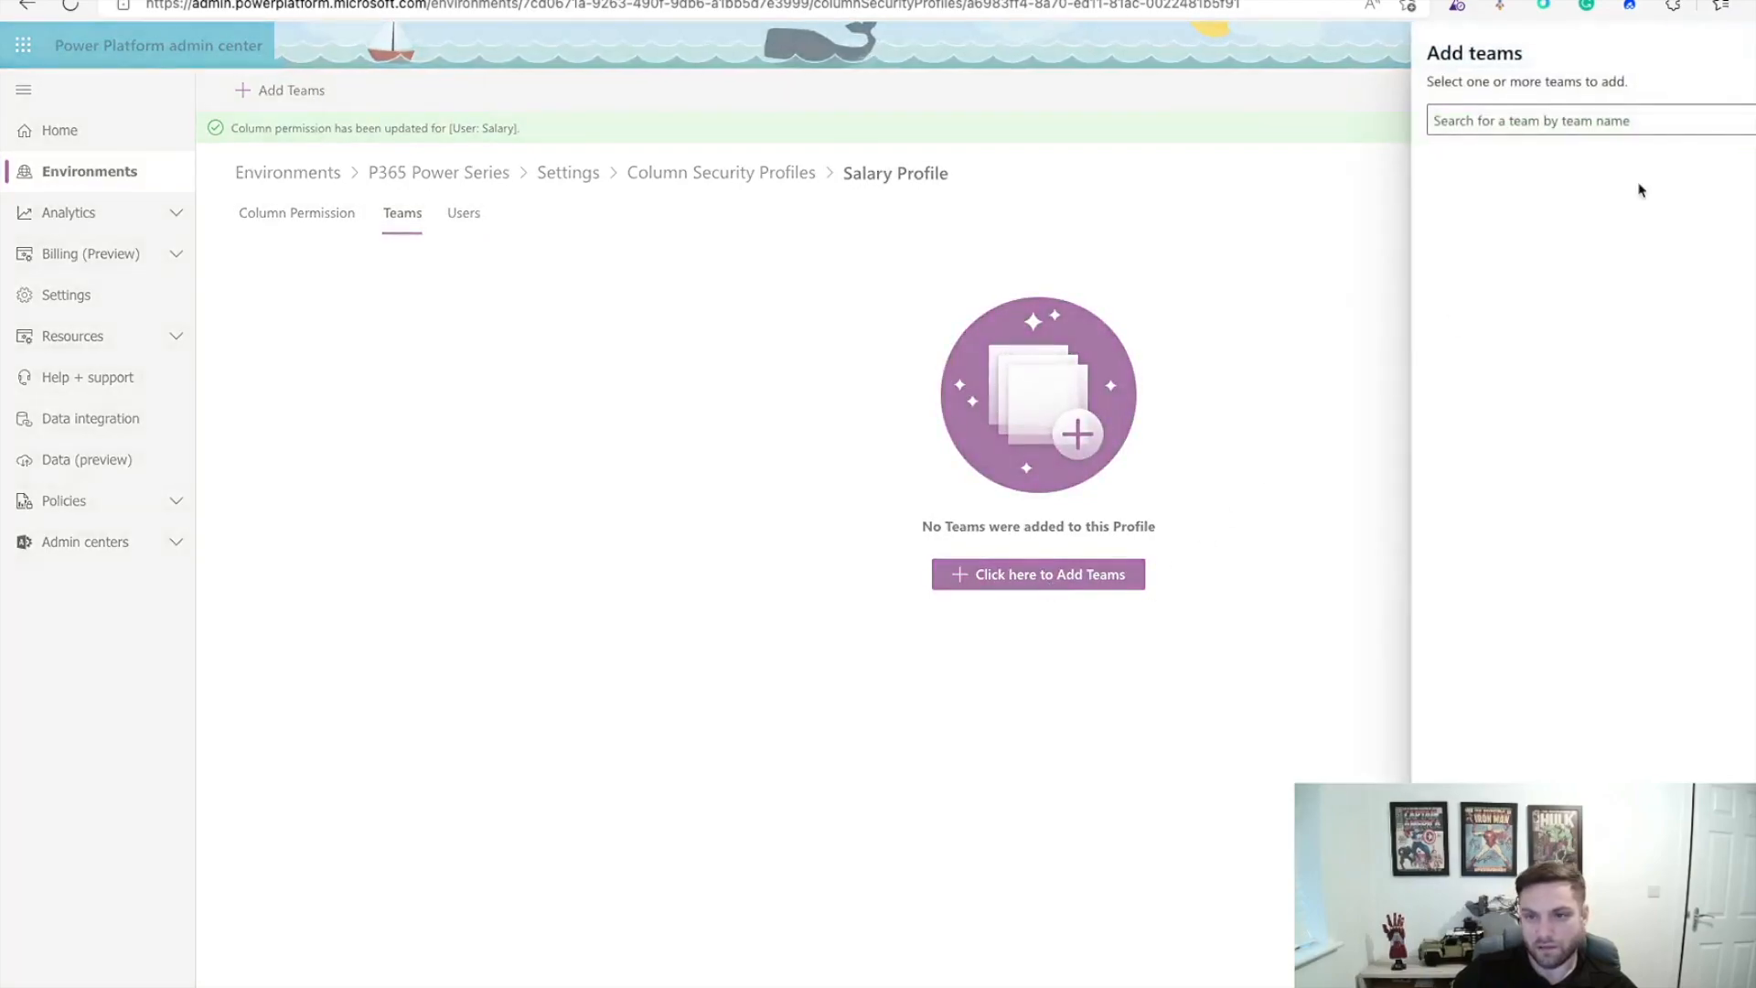
left_click(1622, 123)
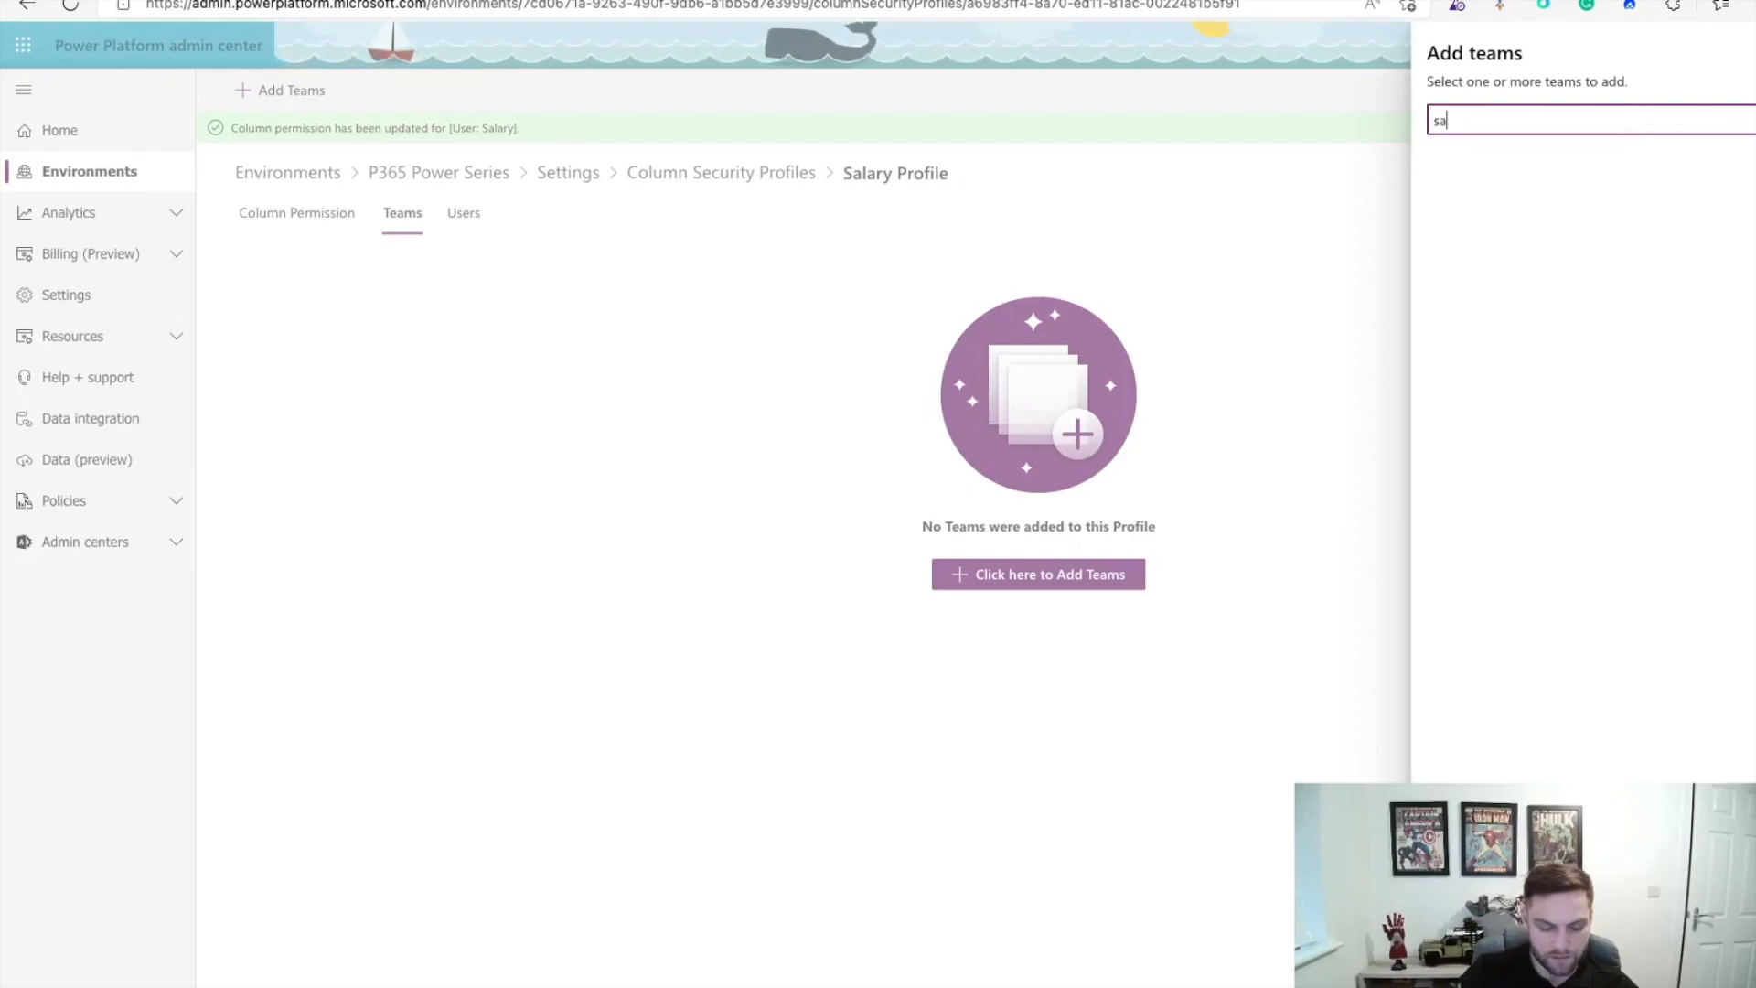
key("Return")
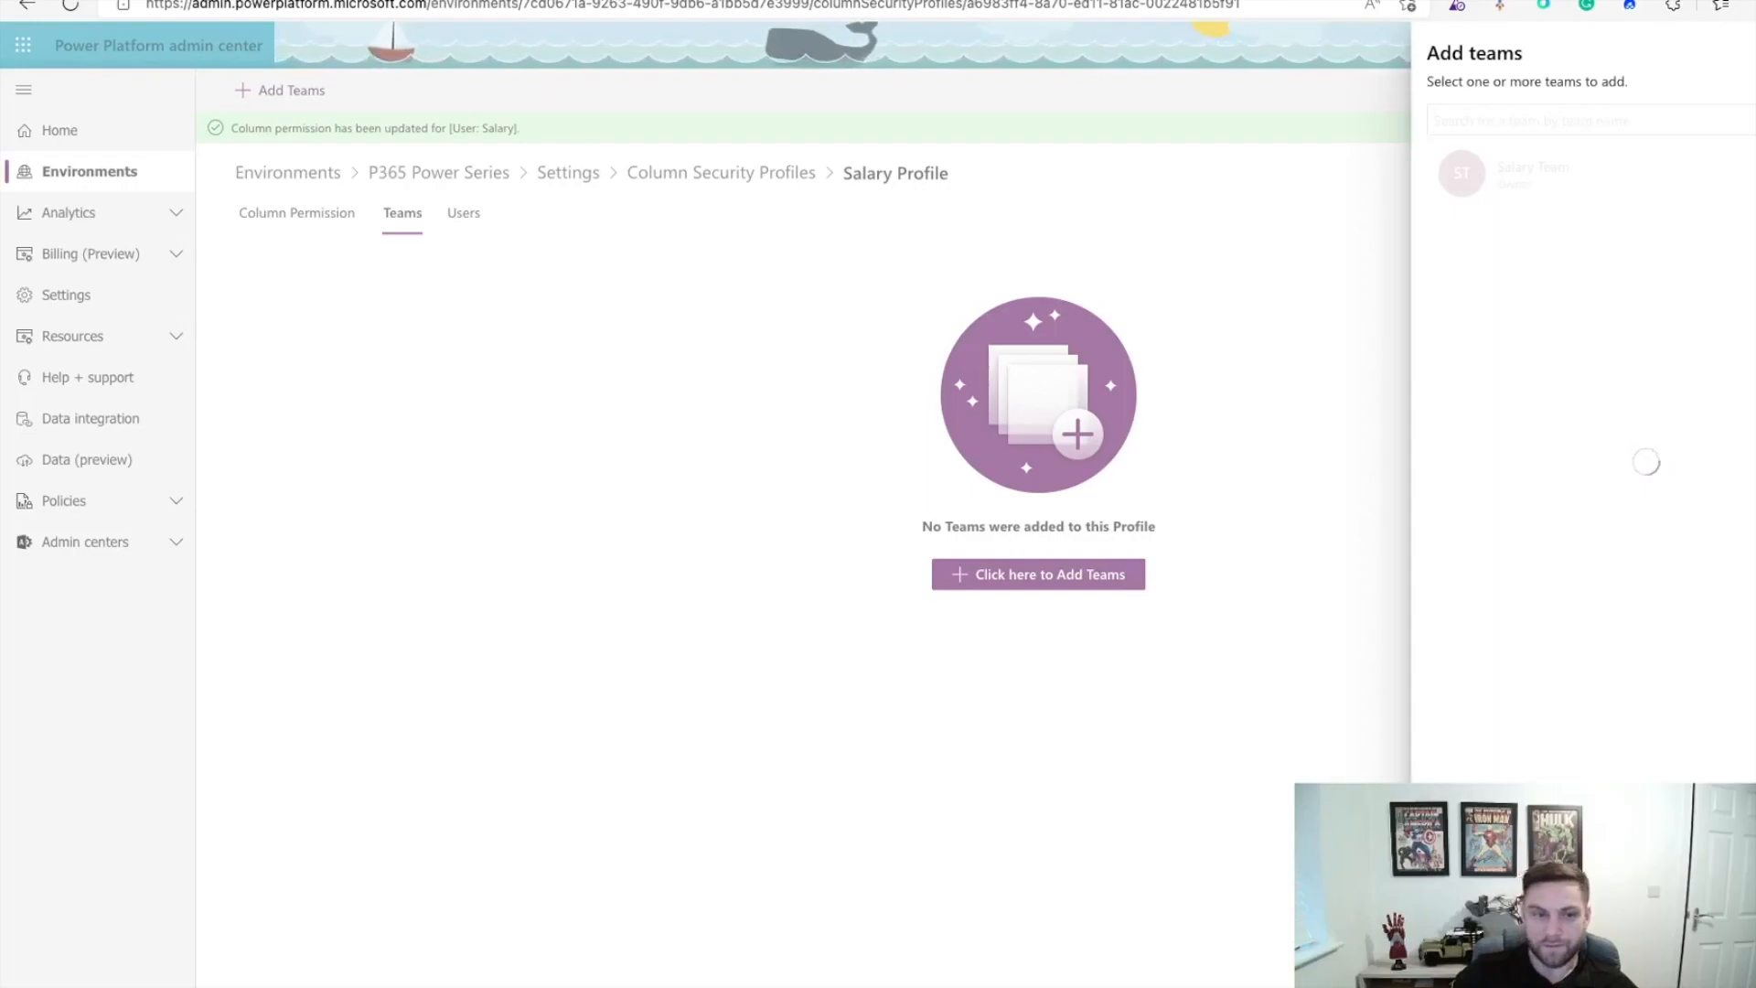
left_click(305, 218)
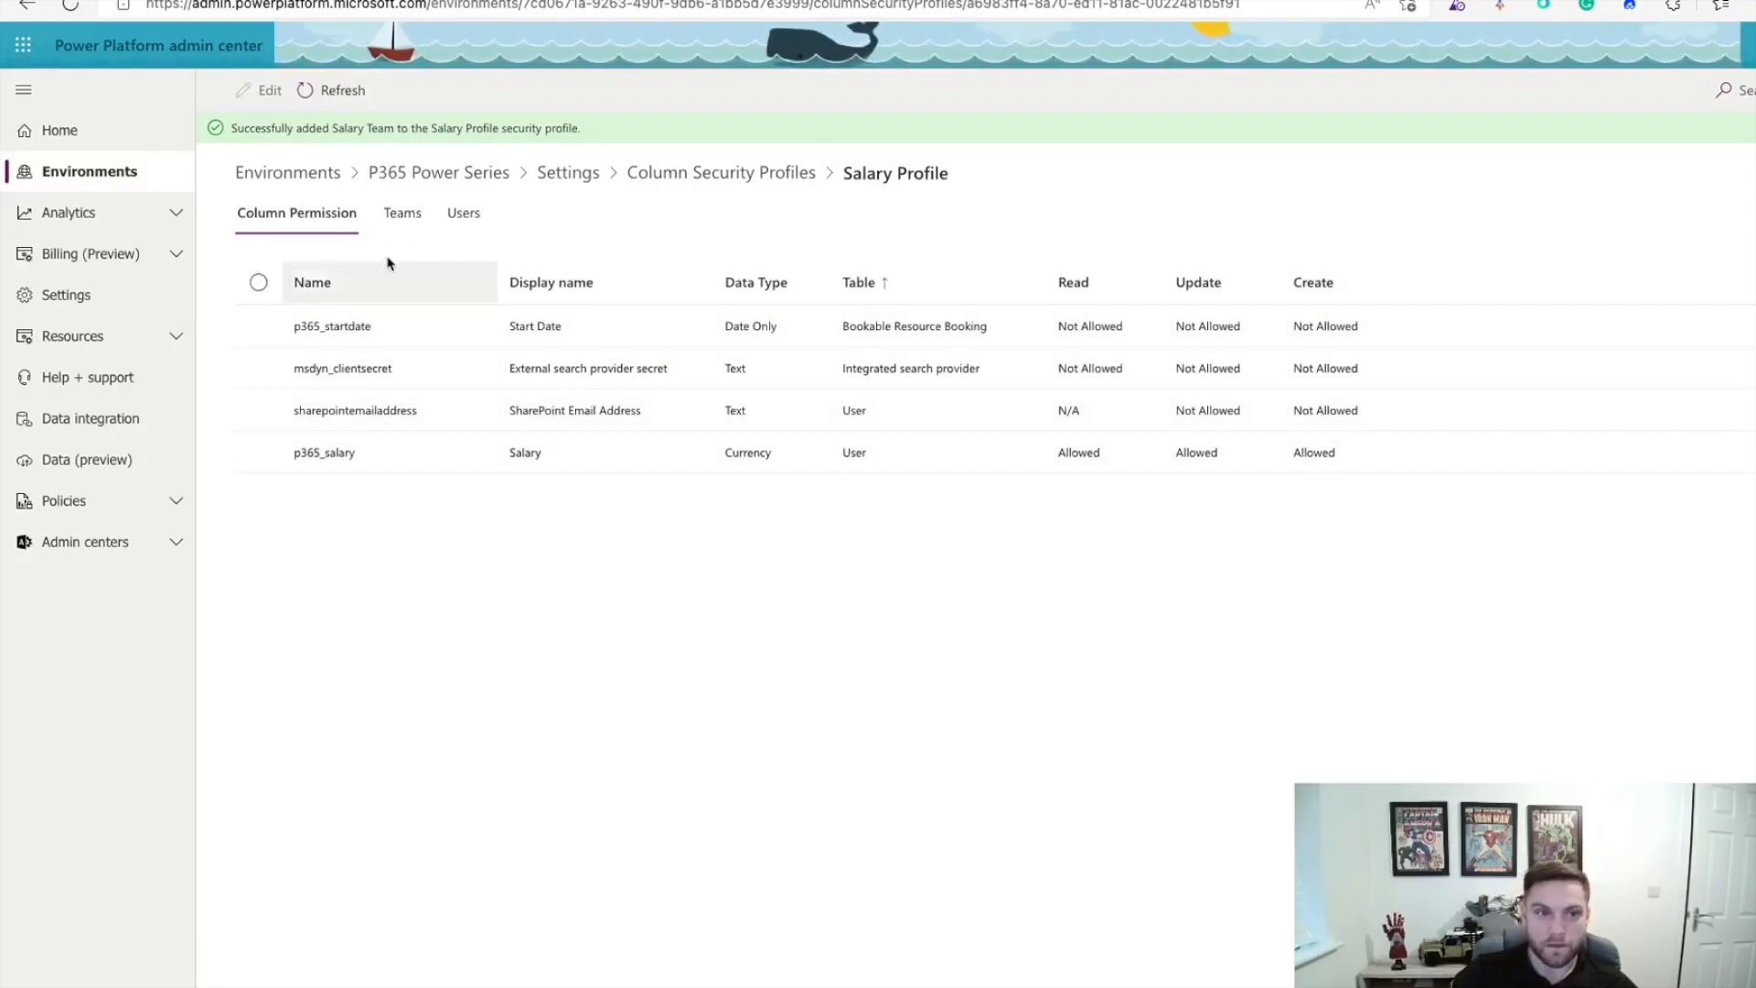
left_click(721, 172)
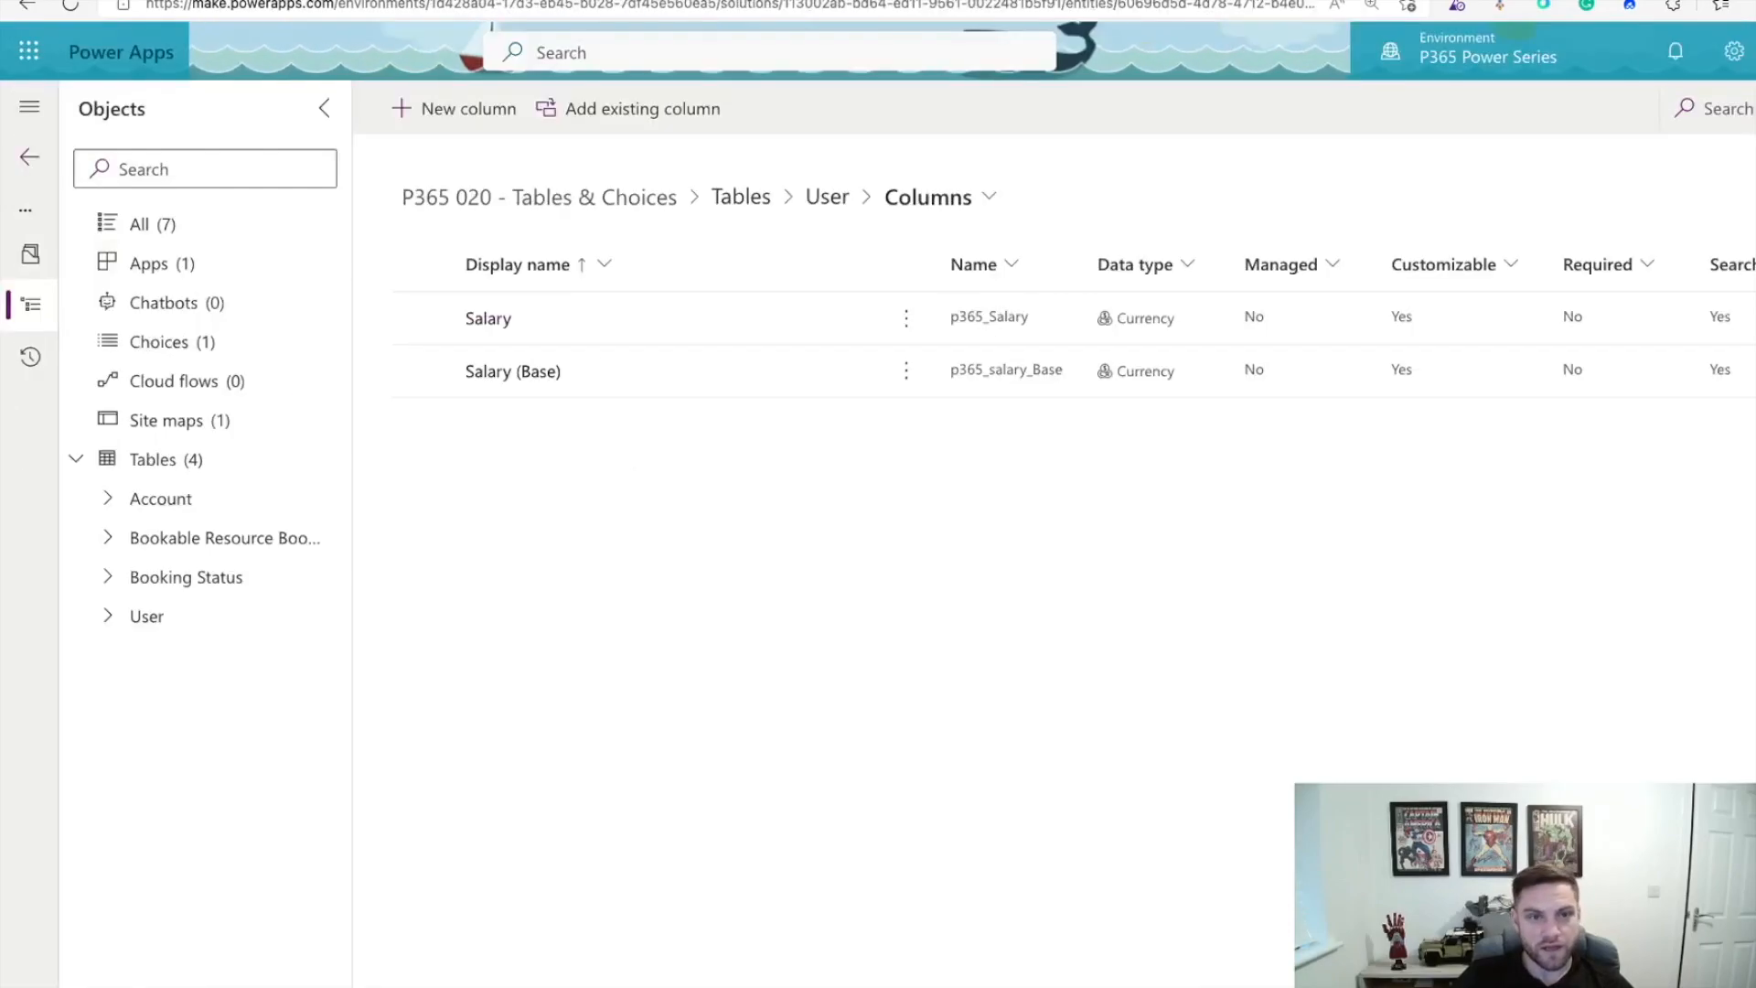
Step: Add the existing Salary Profile column security profile to the P365 030 - Security Roles solution
left_click(27, 176)
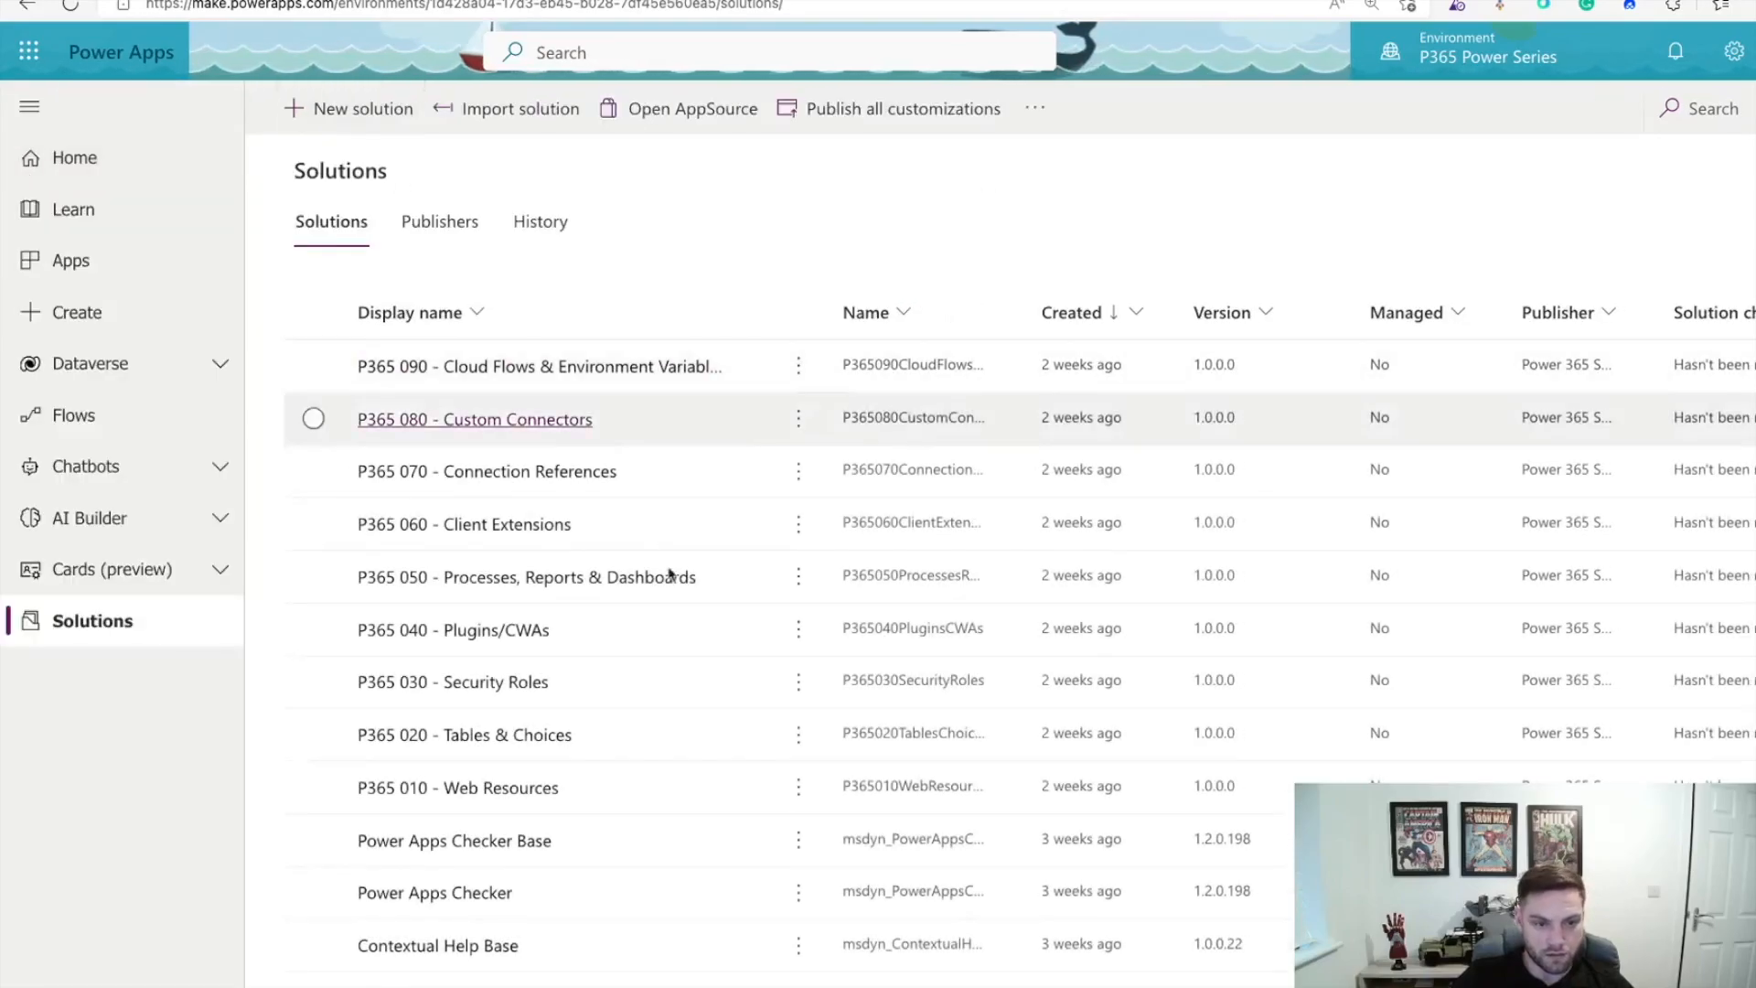
left_click(490, 684)
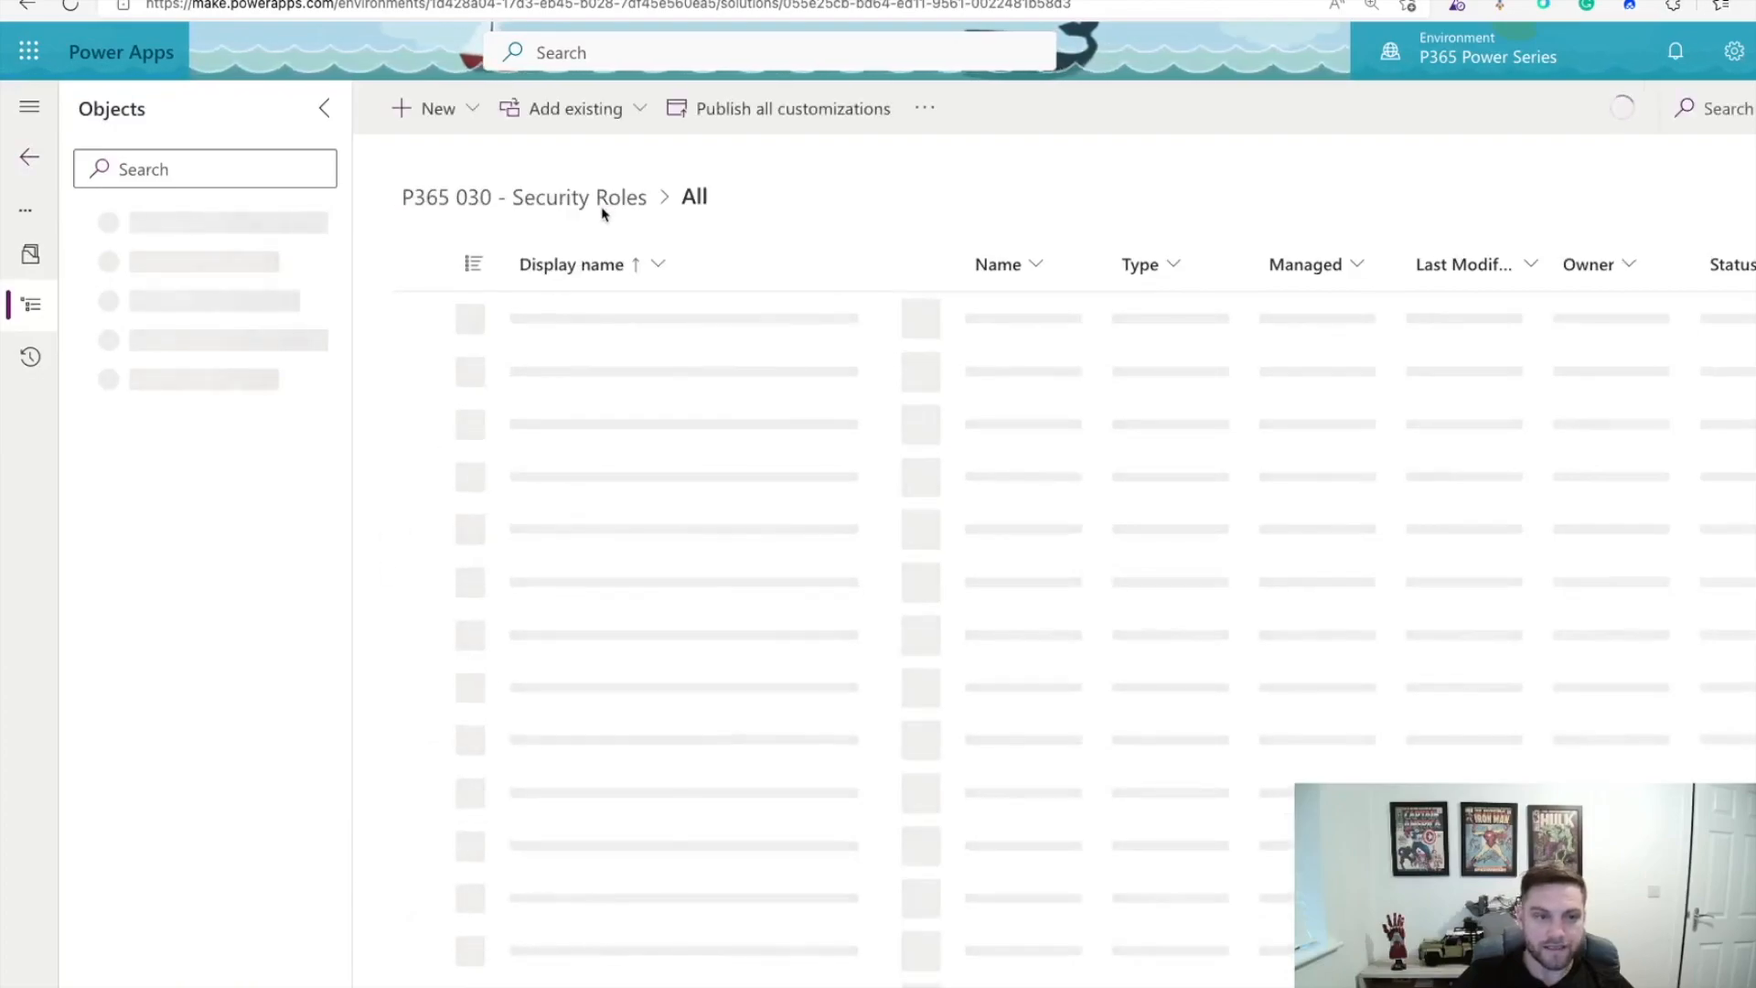
left_click(630, 112)
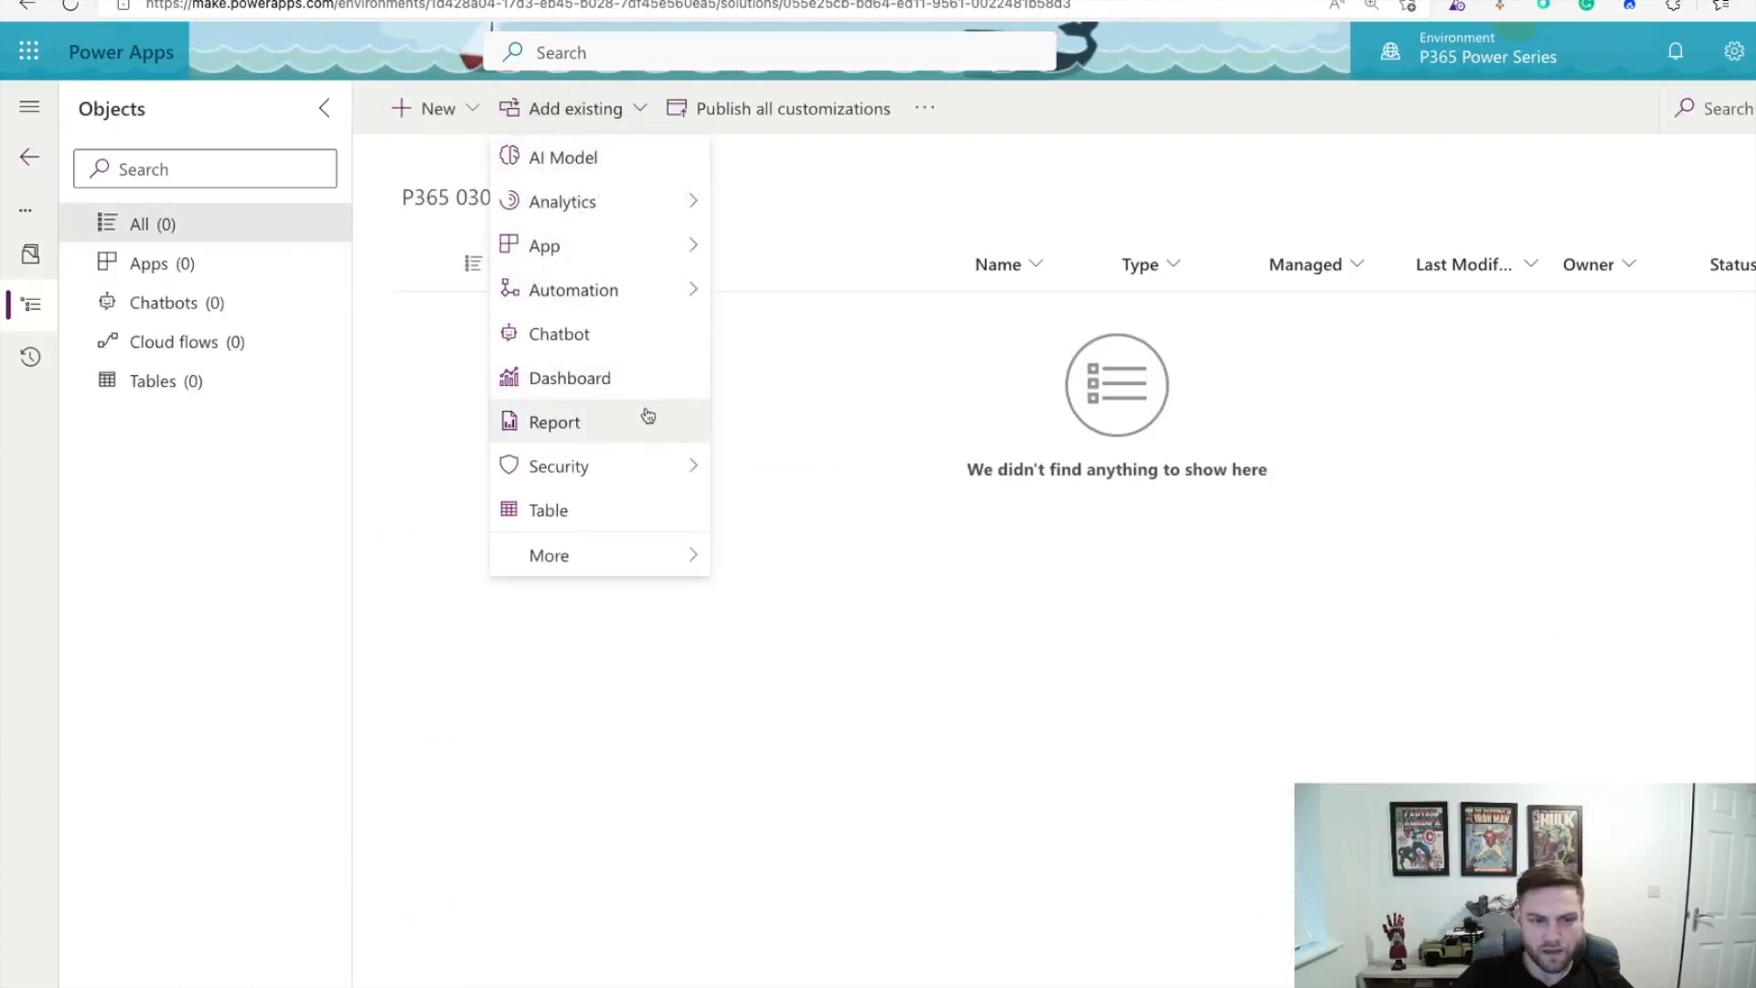
mouse_move(639, 462)
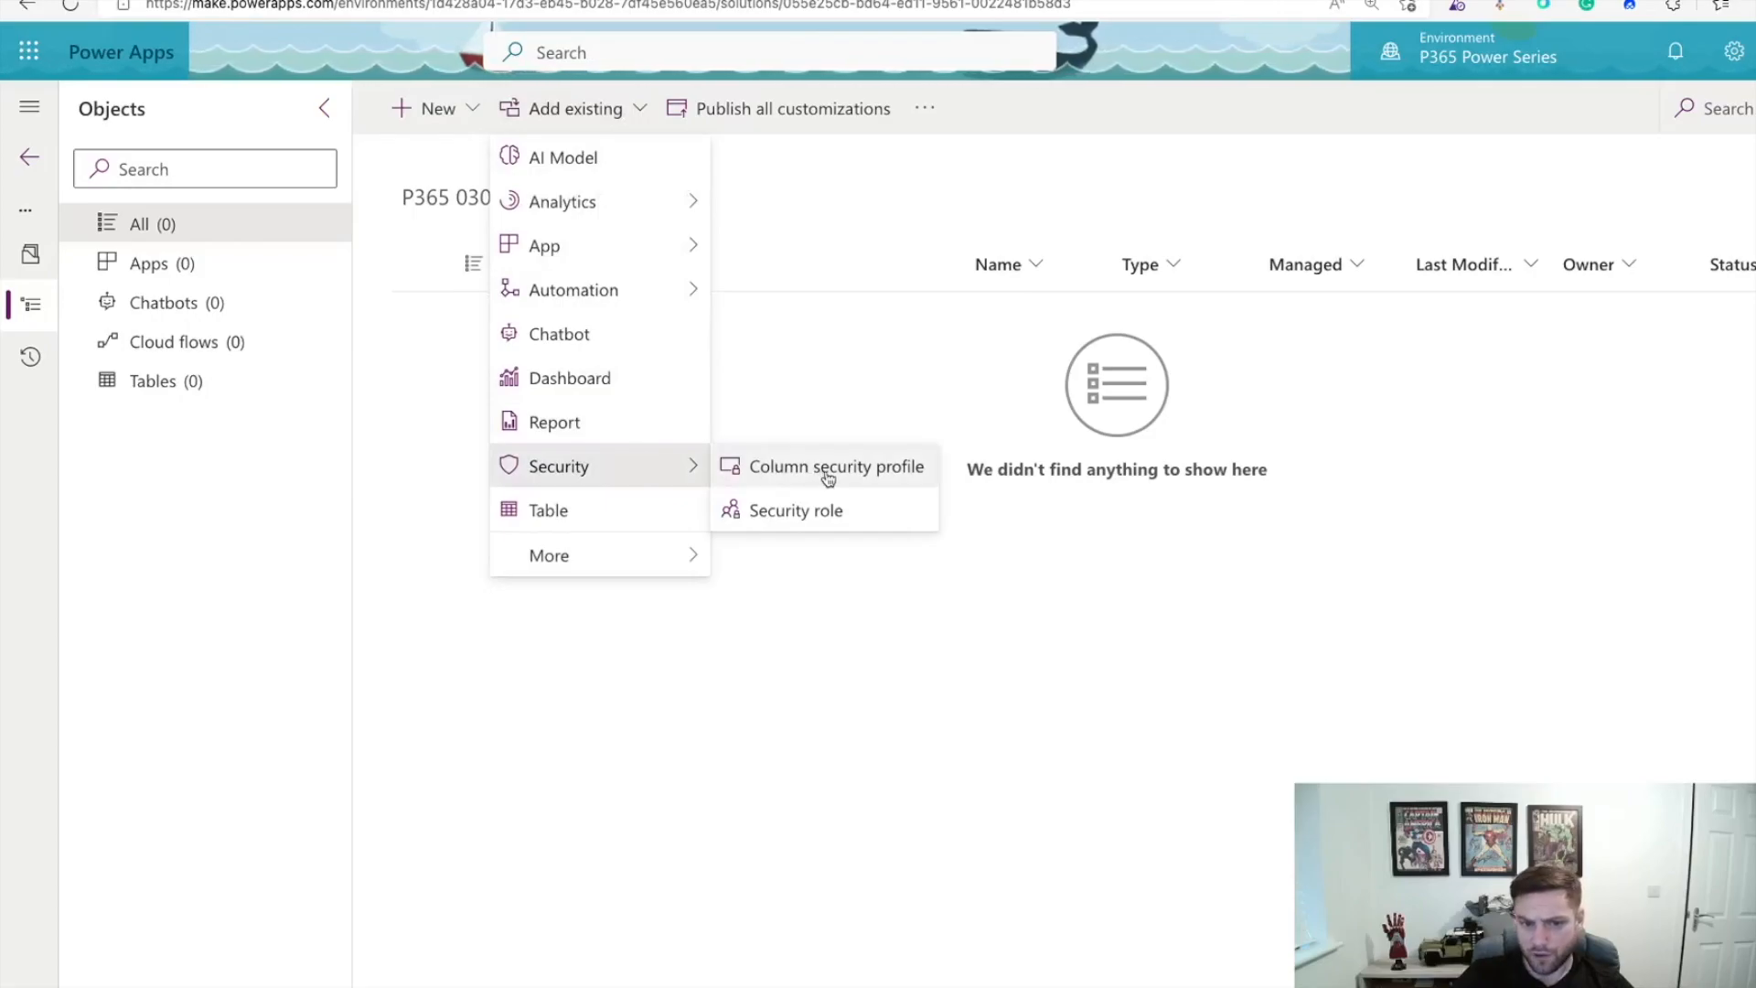
left_click(824, 471)
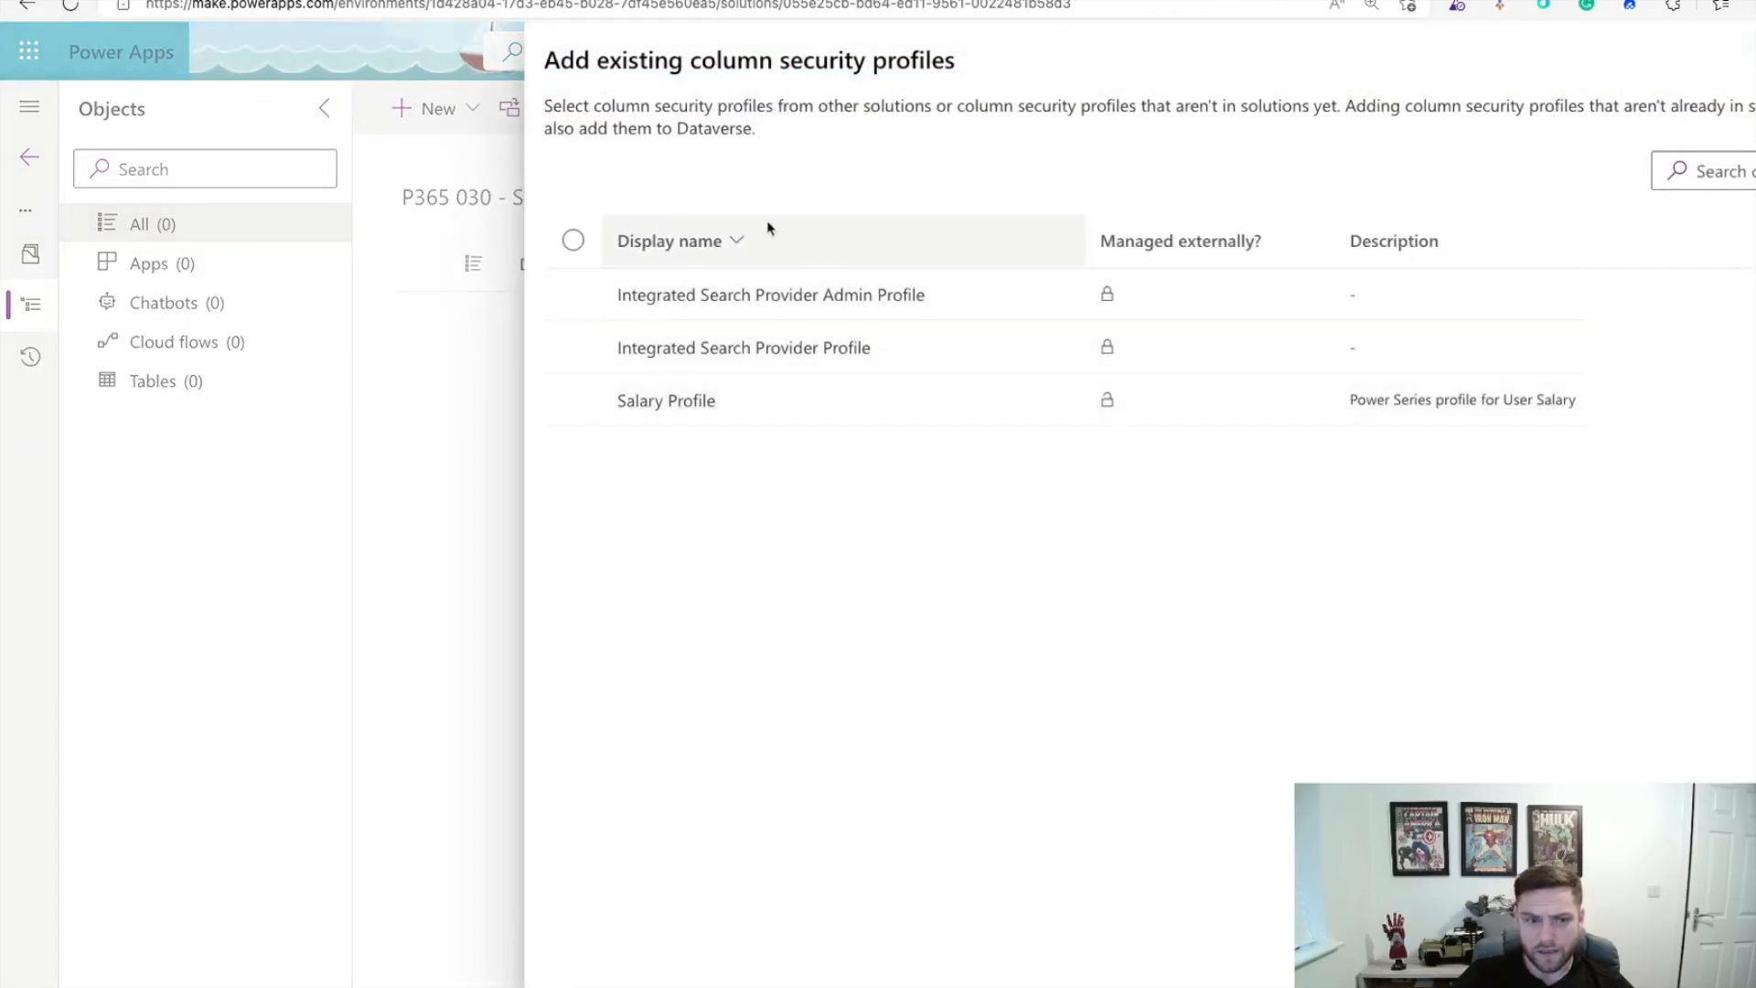
left_click(574, 399)
left_click(1555, 951)
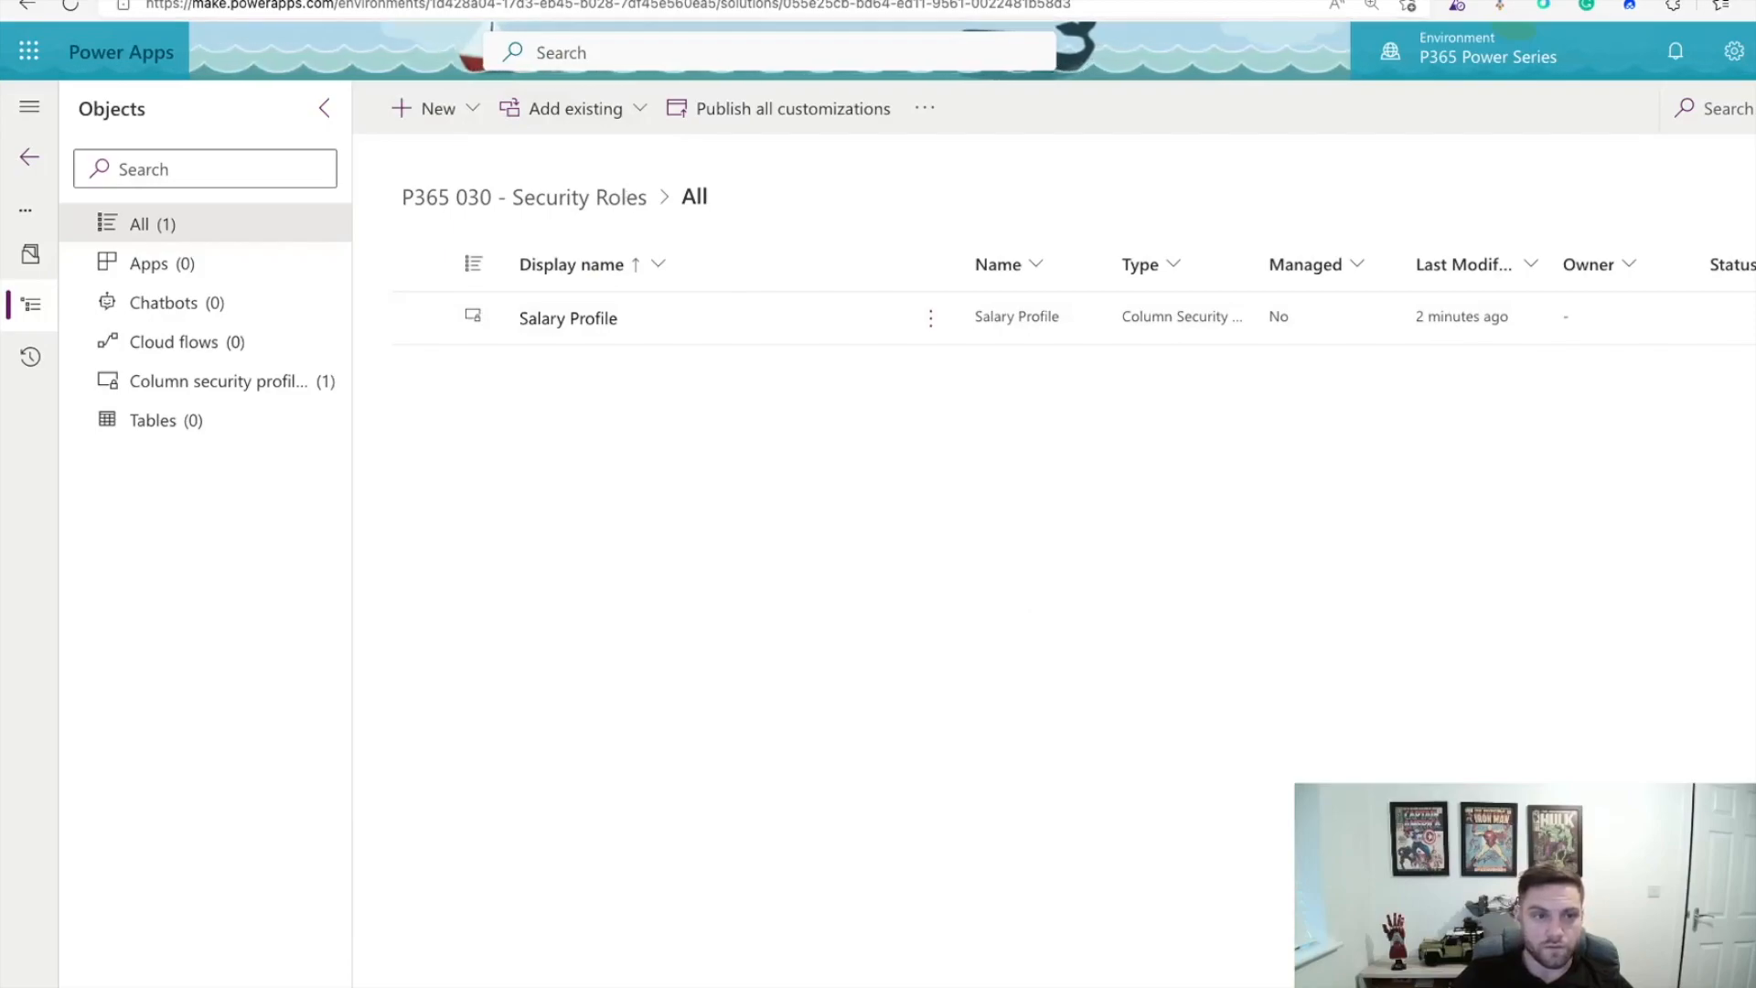
left_click(311, 0)
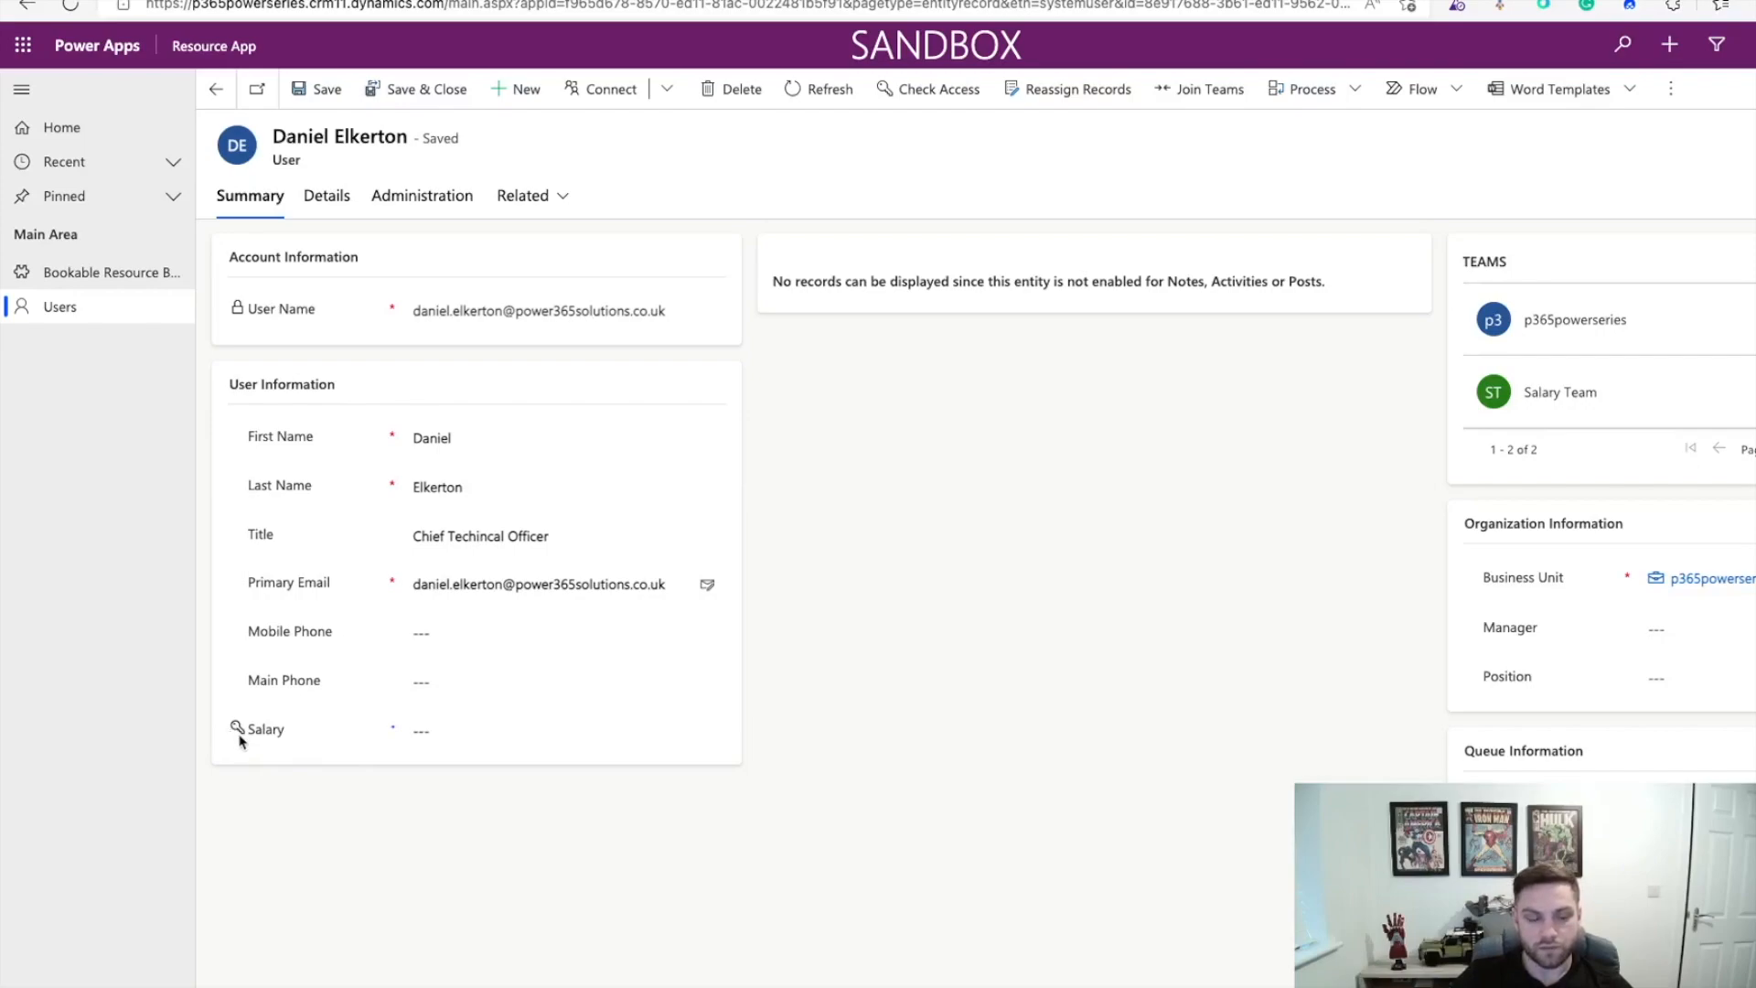
Step: Enter £10,000.00 in the secured Salary field on the user form, leaving the record unsaved
left_click(456, 731)
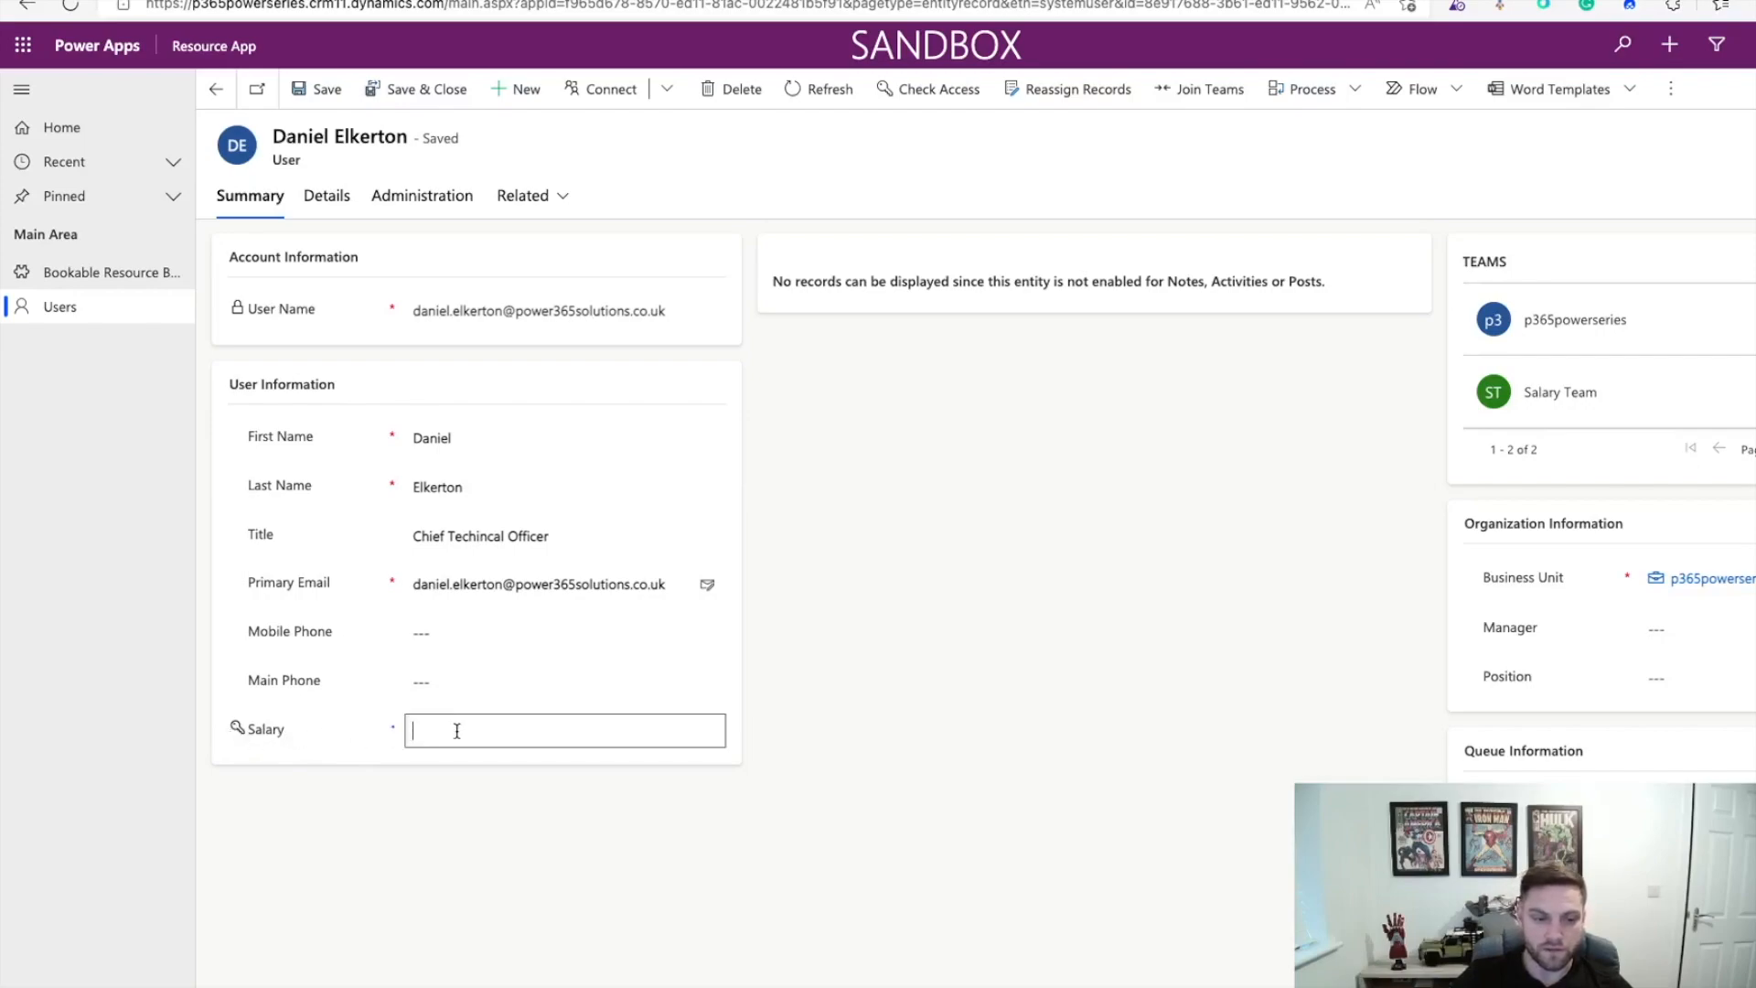
type("10000")
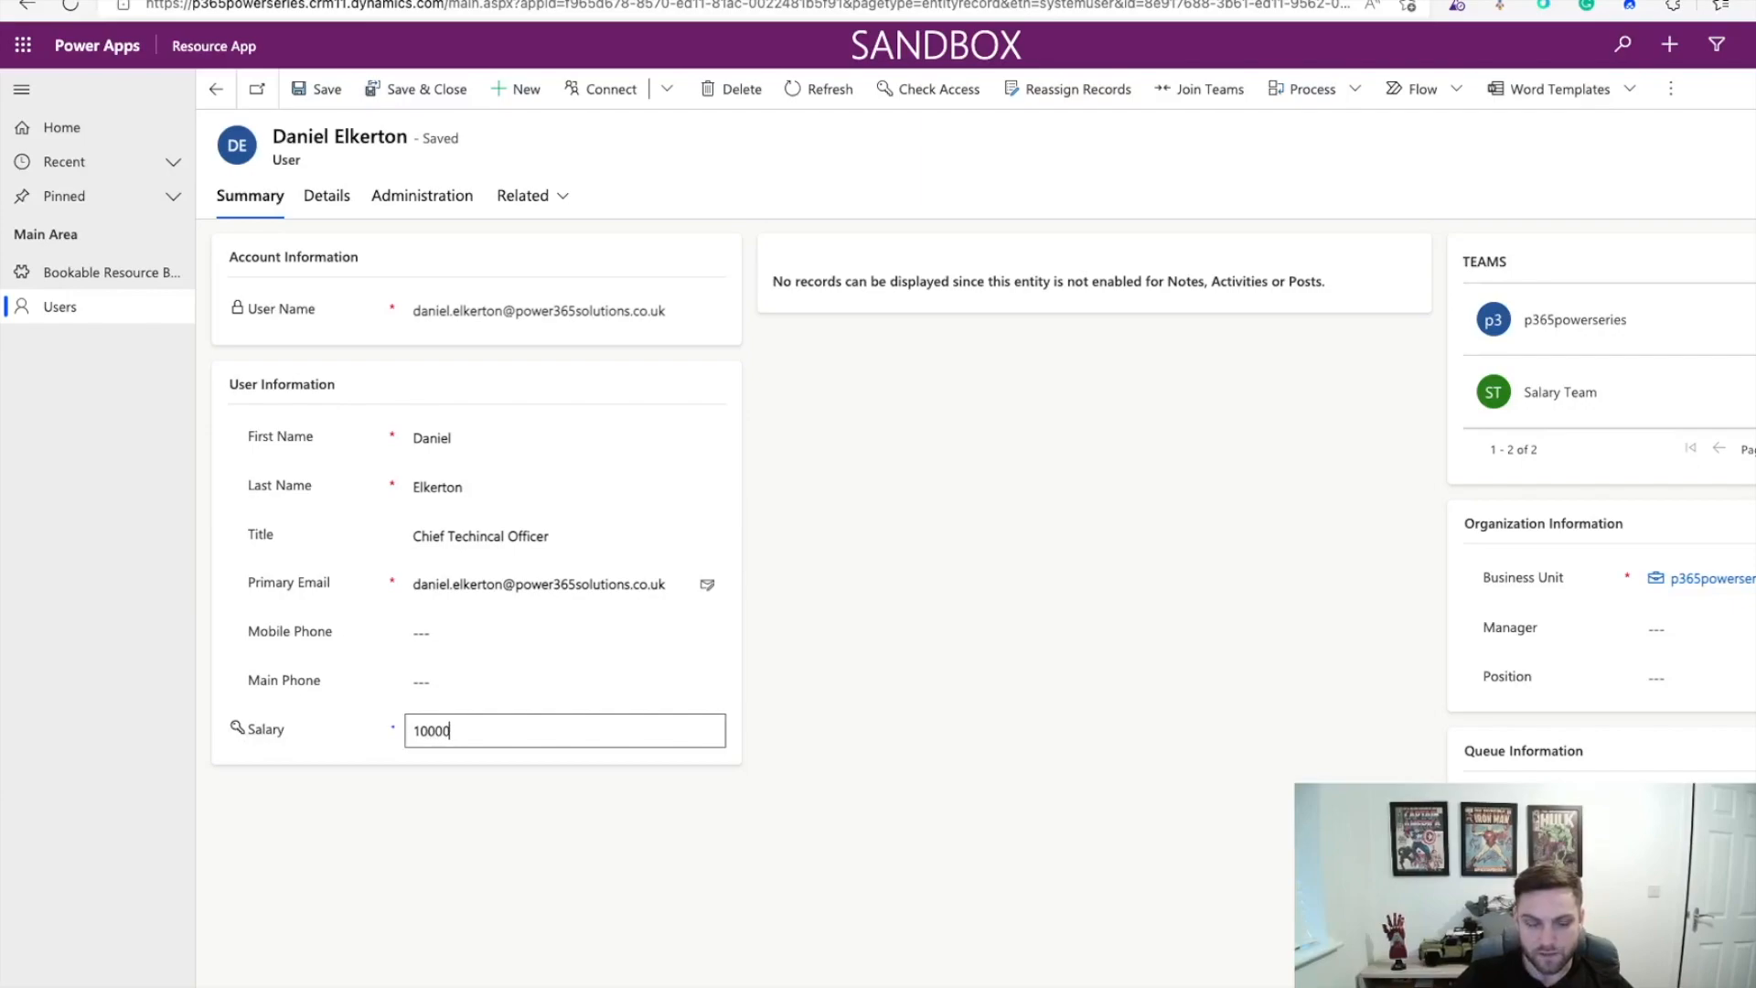
left_click(641, 913)
left_click(494, 731)
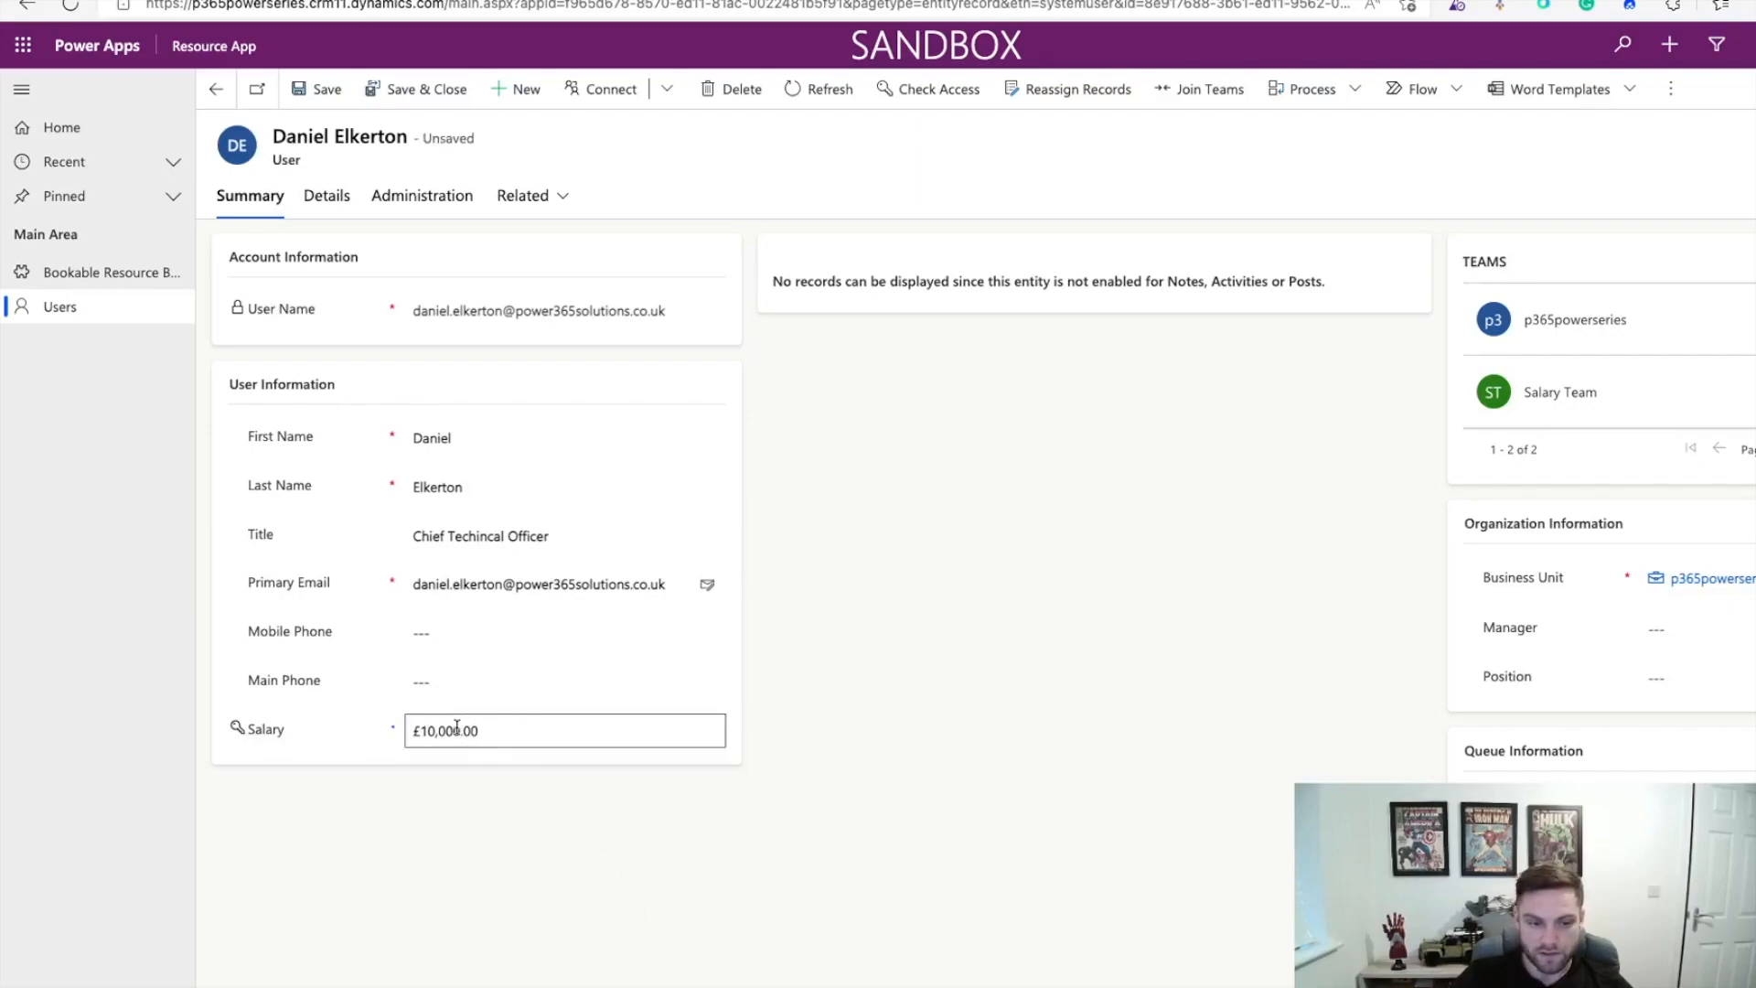